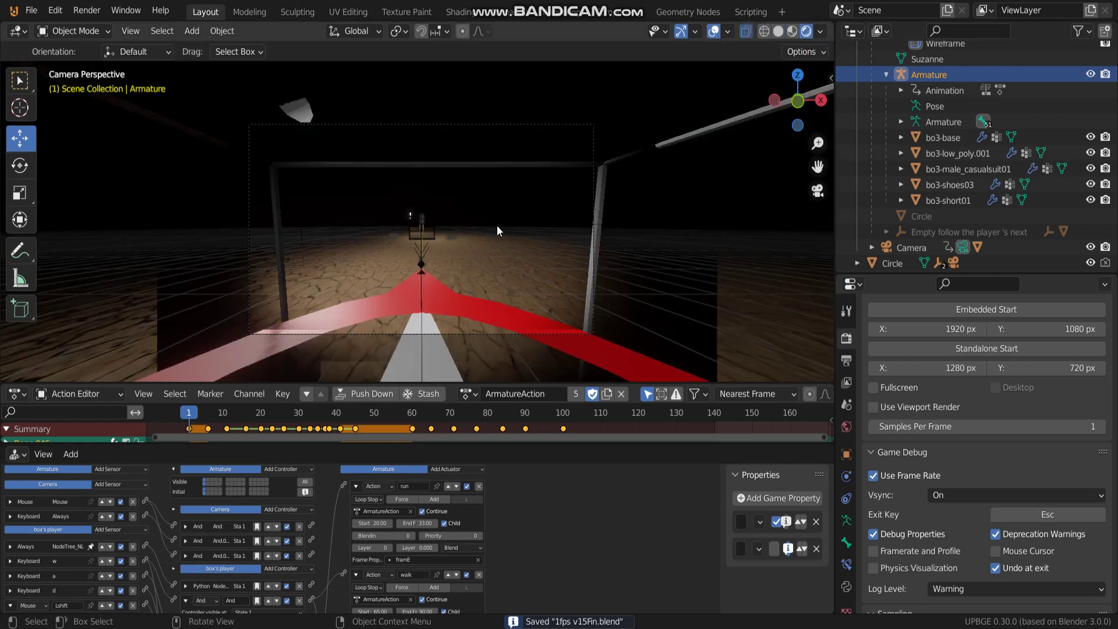
Step: Play-test the game by walking the player forward across the scene, and end the game session
key("p")
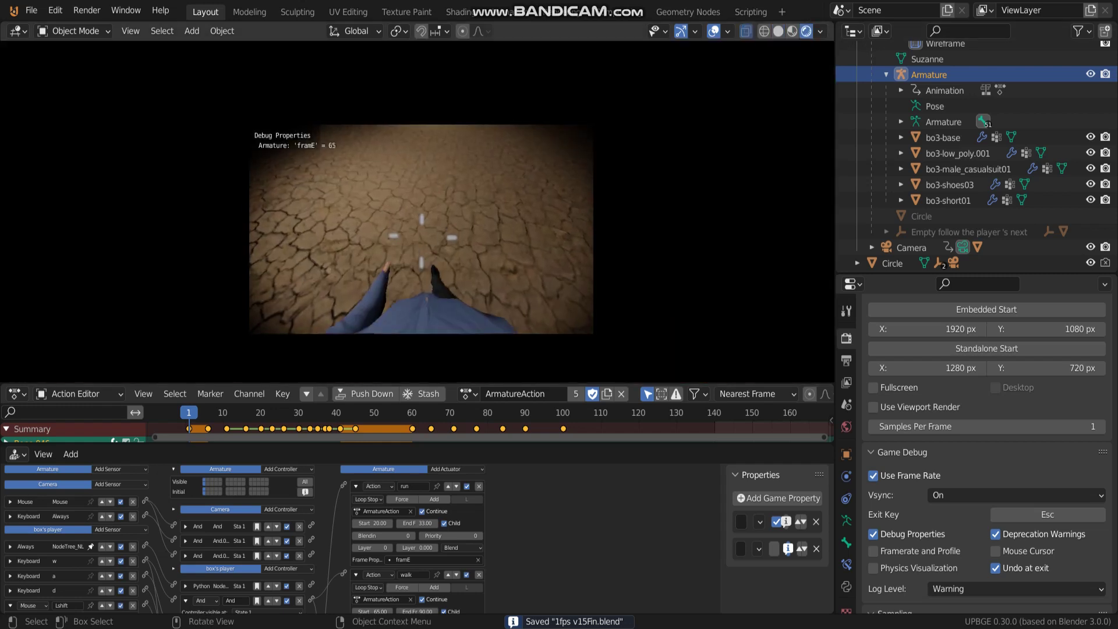
key("w")
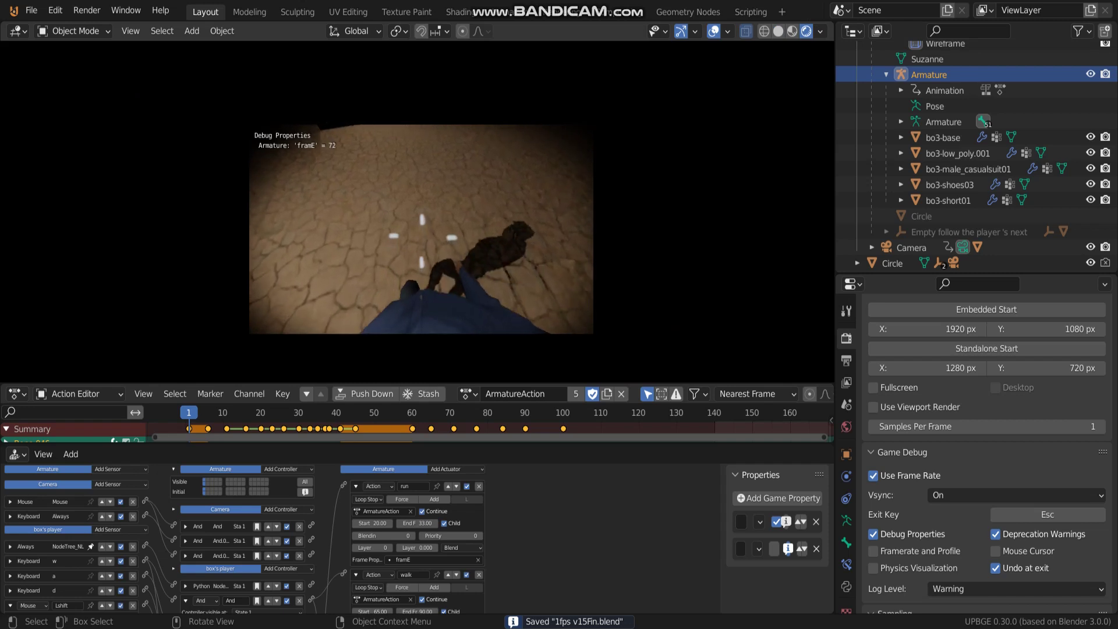
key("w")
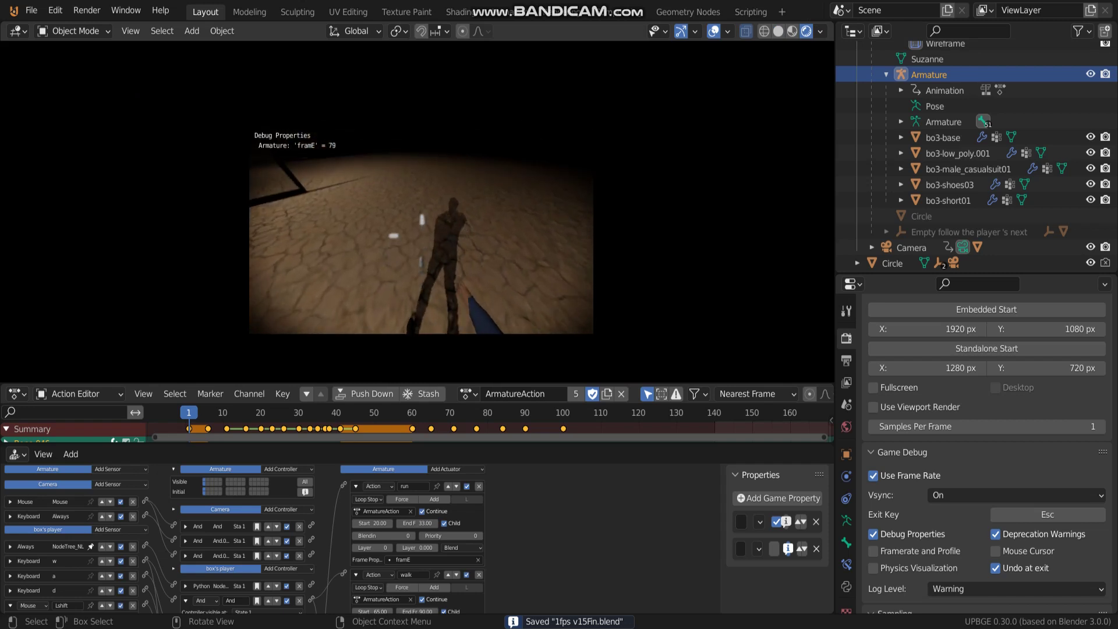
key("w")
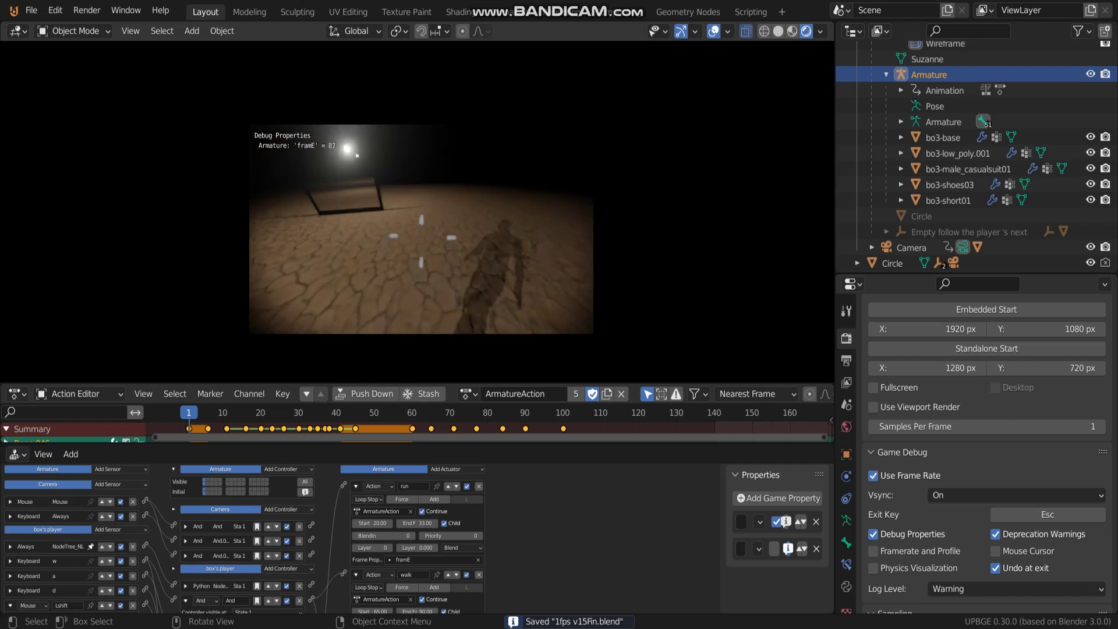
key("w")
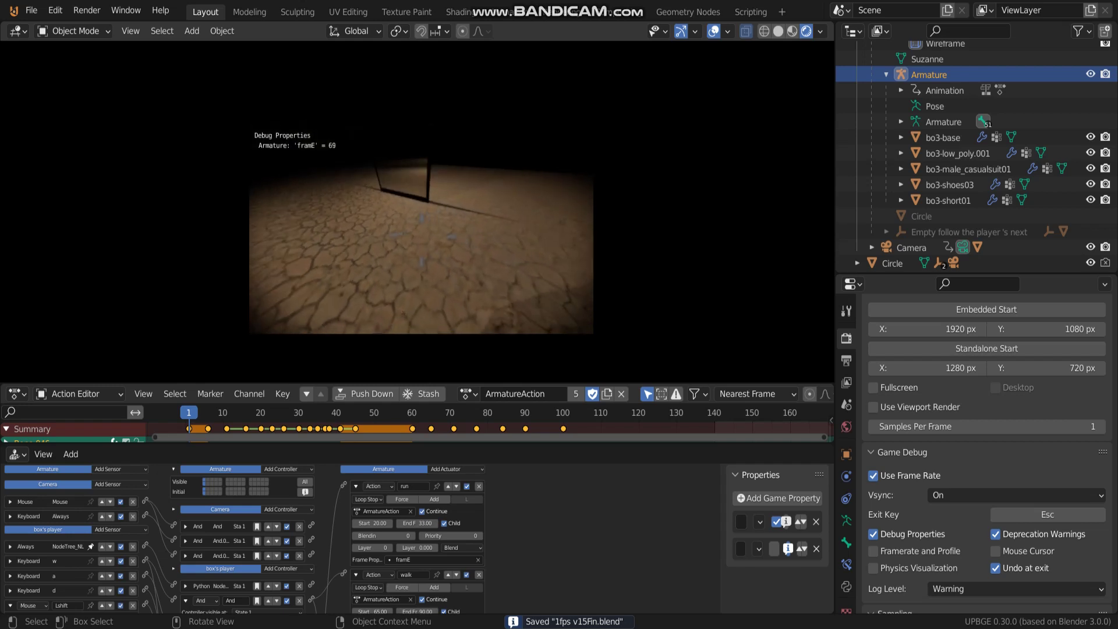
key("w")
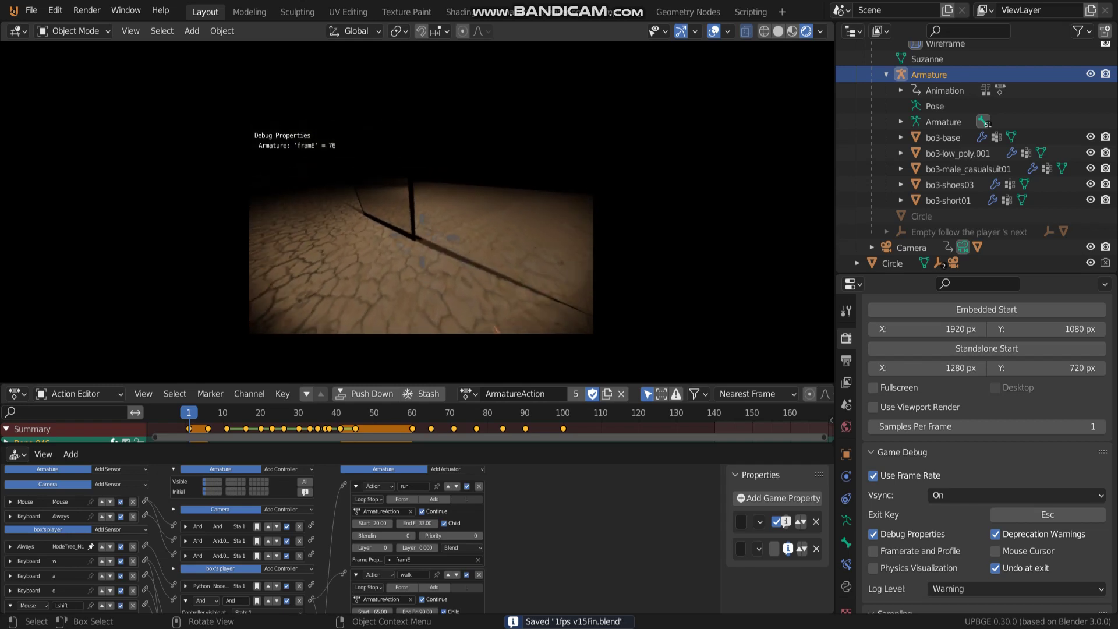
key("w")
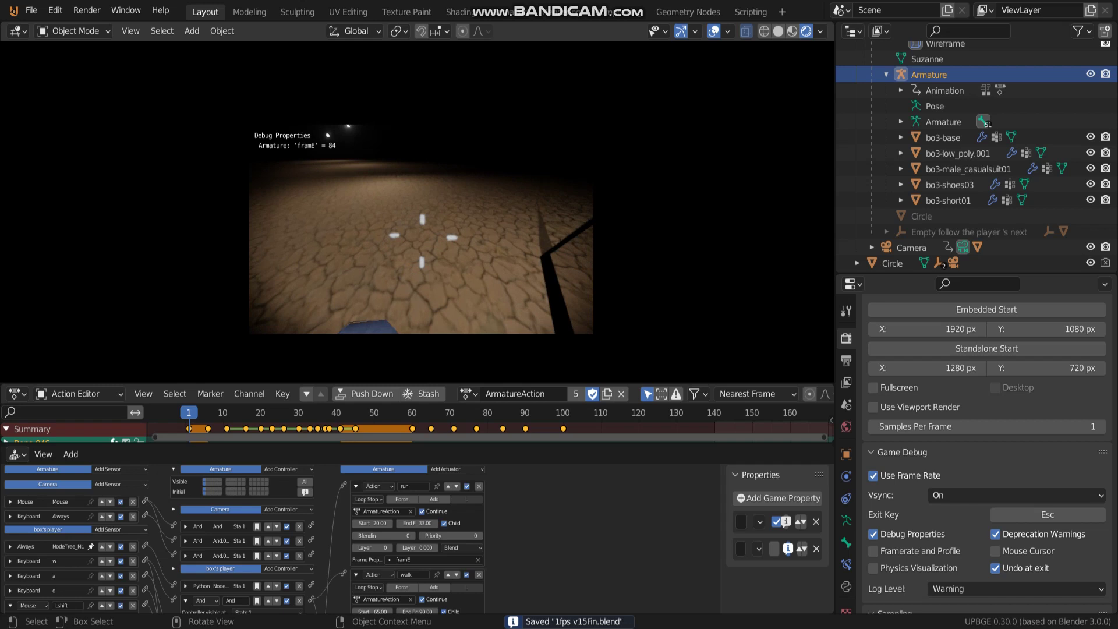
key("w")
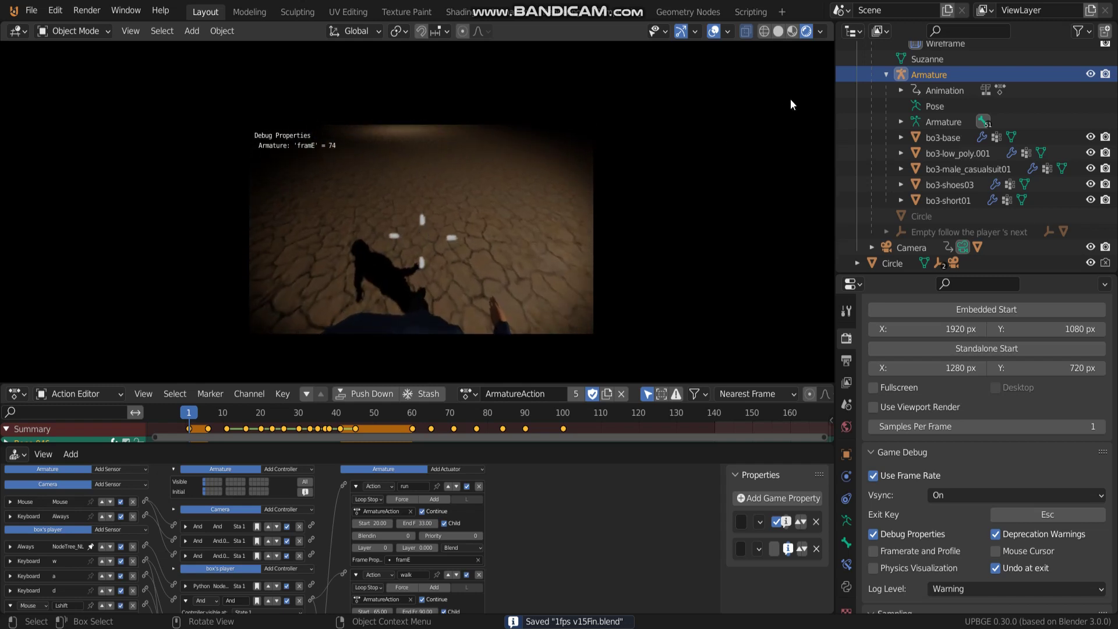
key("Escape")
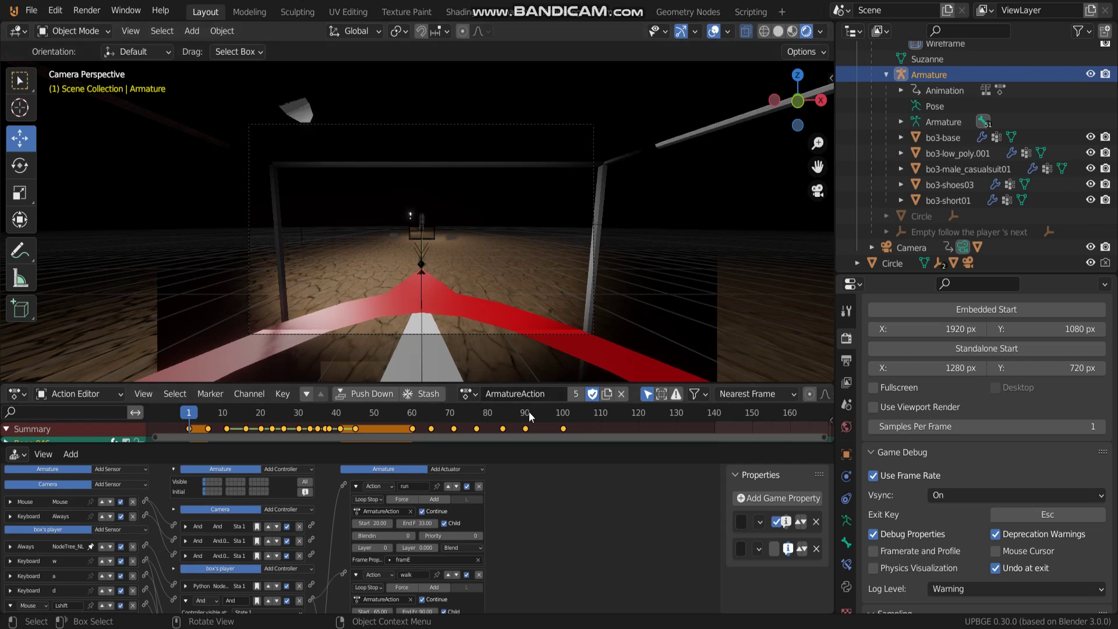
Step: Enlarge the logic brick editor by shrinking the 3D viewport and the Action Editor above it
left_click_drag(594, 385, 591, 340)
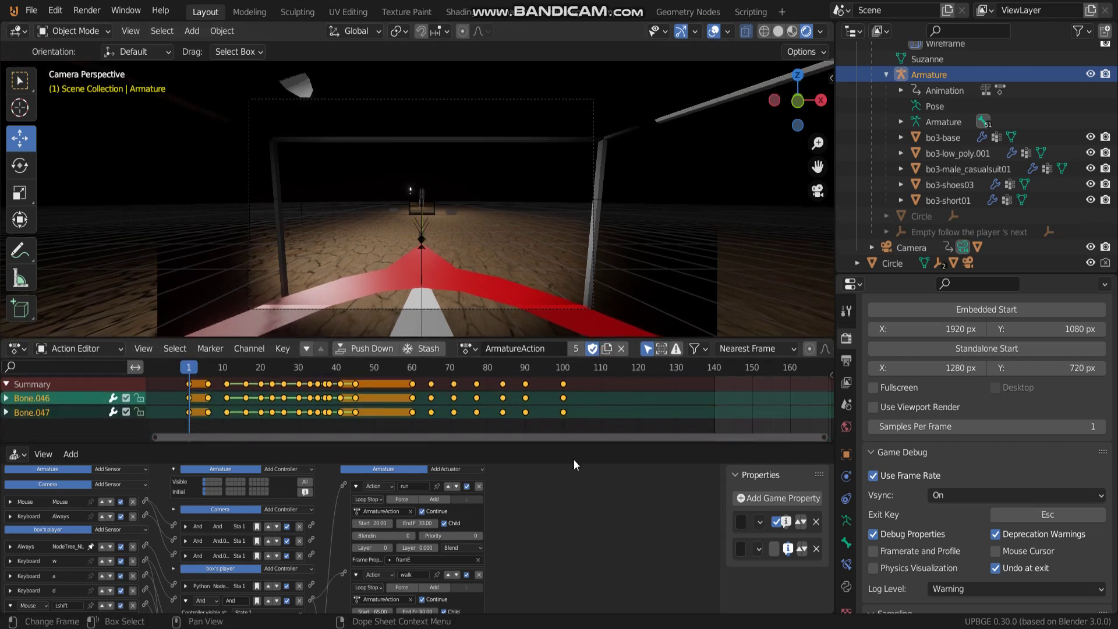
left_click_drag(592, 444, 610, 383)
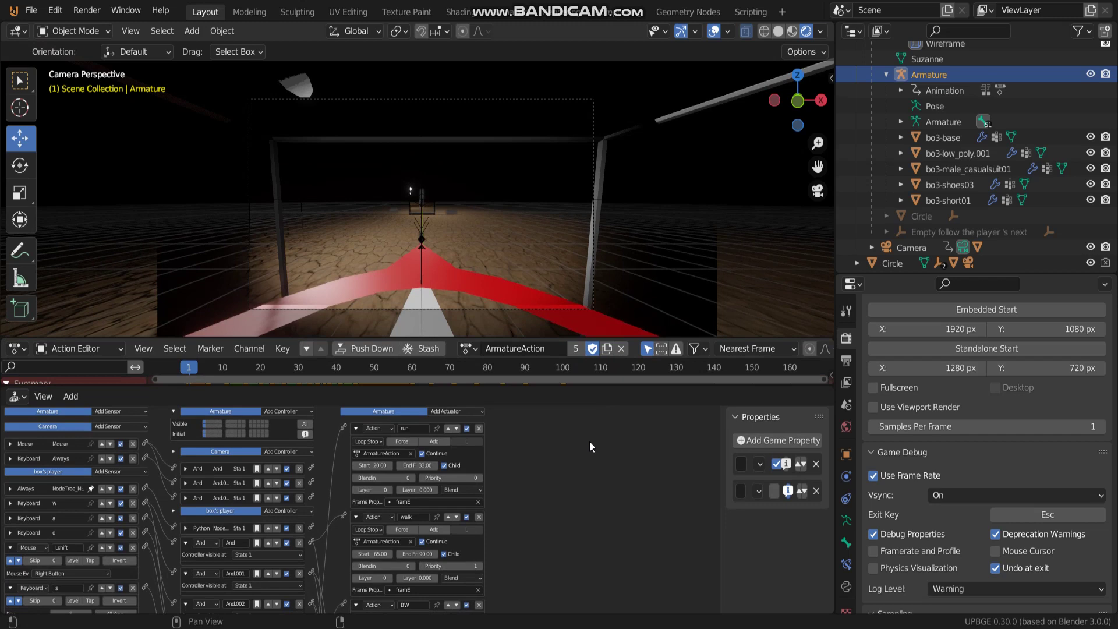
scroll(581, 496, "up", 2)
scroll(606, 508, "up", 2)
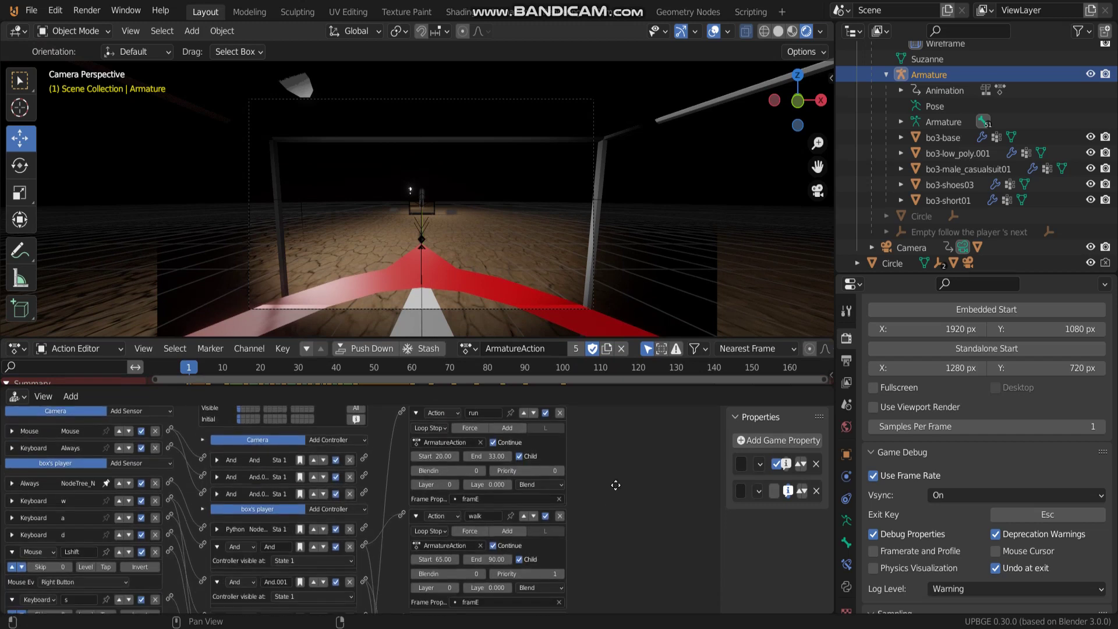
left_click_drag(674, 386, 675, 373)
middle_click_drag(639, 475, 644, 534)
scroll(505, 540, "down", 3)
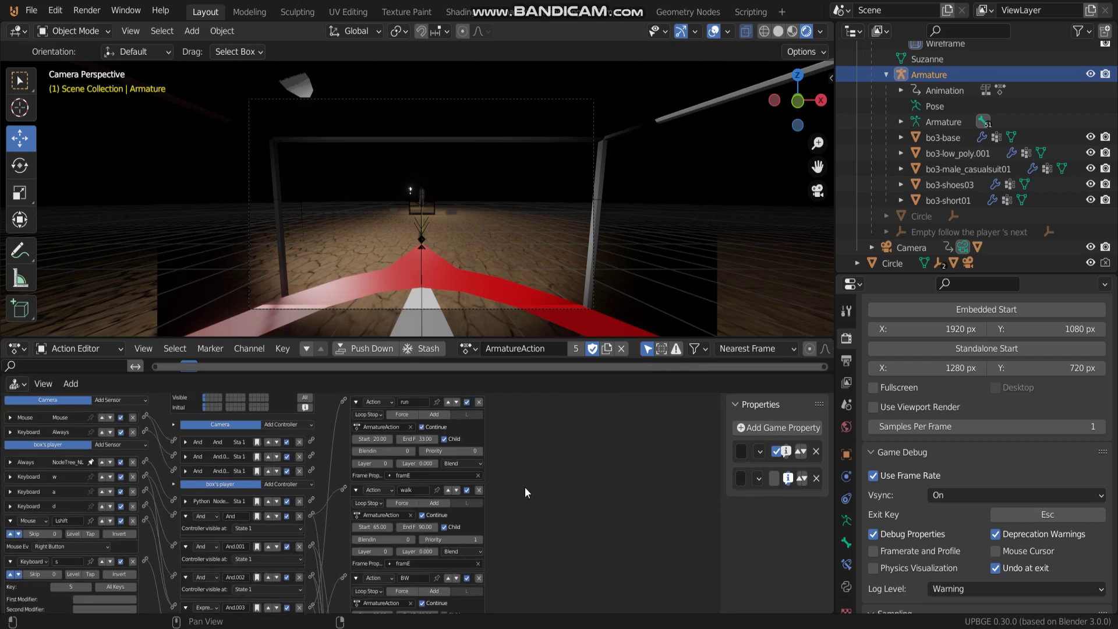
Step: Collapse the armature's run, walk, BW, turn left and turn right Action actuators
scroll(525, 486, "up", 1, "shift")
left_click(352, 431)
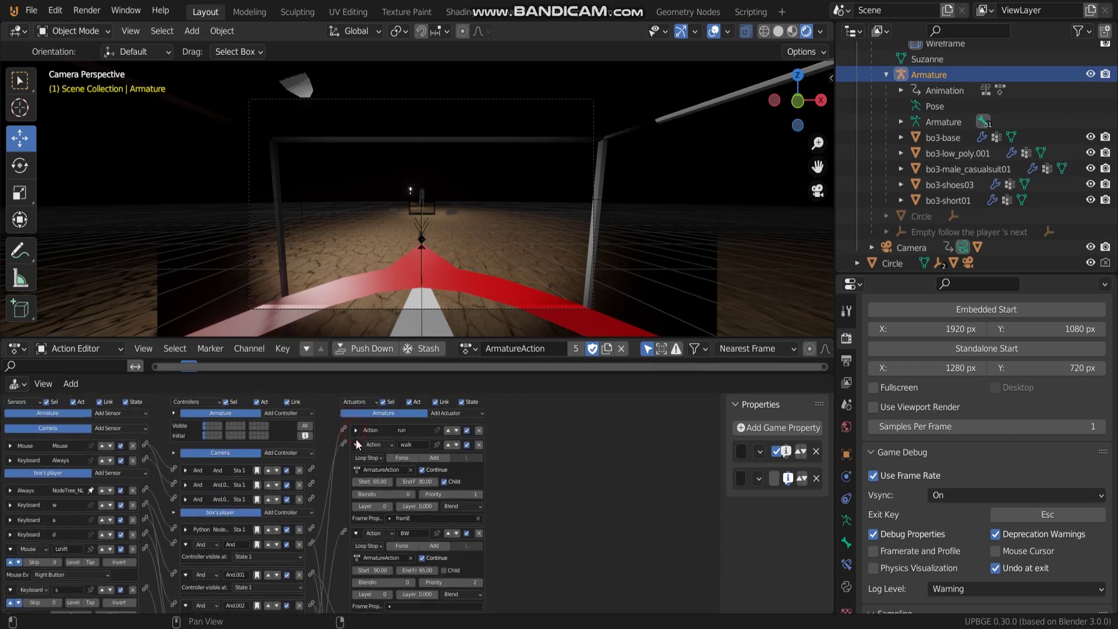
left_click(355, 445)
left_click(355, 459)
left_click(355, 472)
left_click(357, 491)
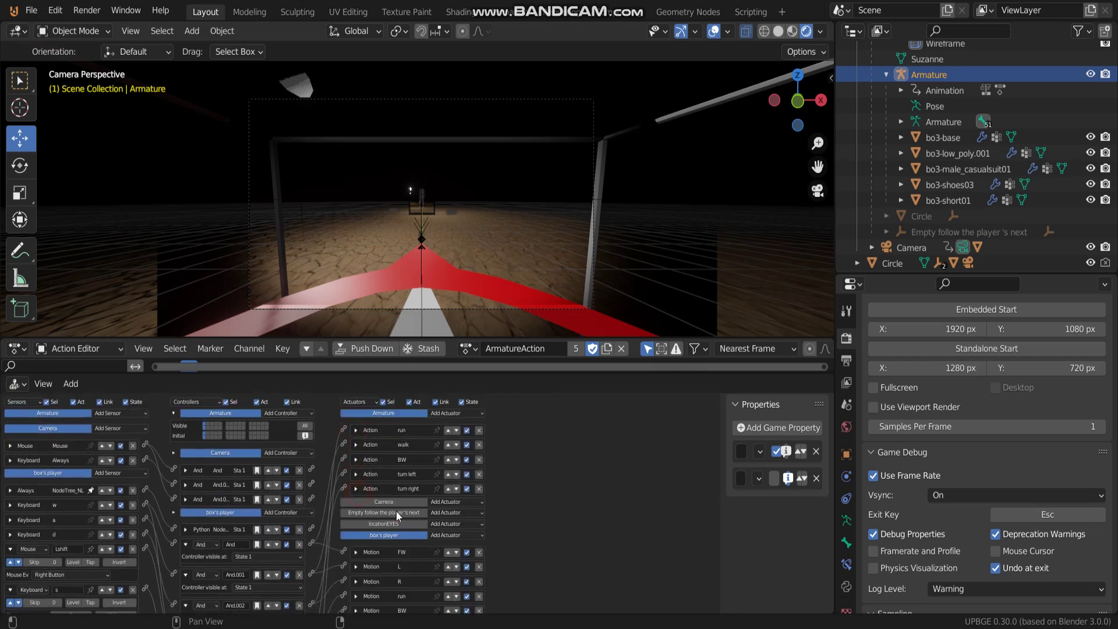
Step: Expand the armature's run Action actuator and examine its action, frame range, priority and frame property
scroll(575, 543, "up", 1)
scroll(627, 516, "up", 3)
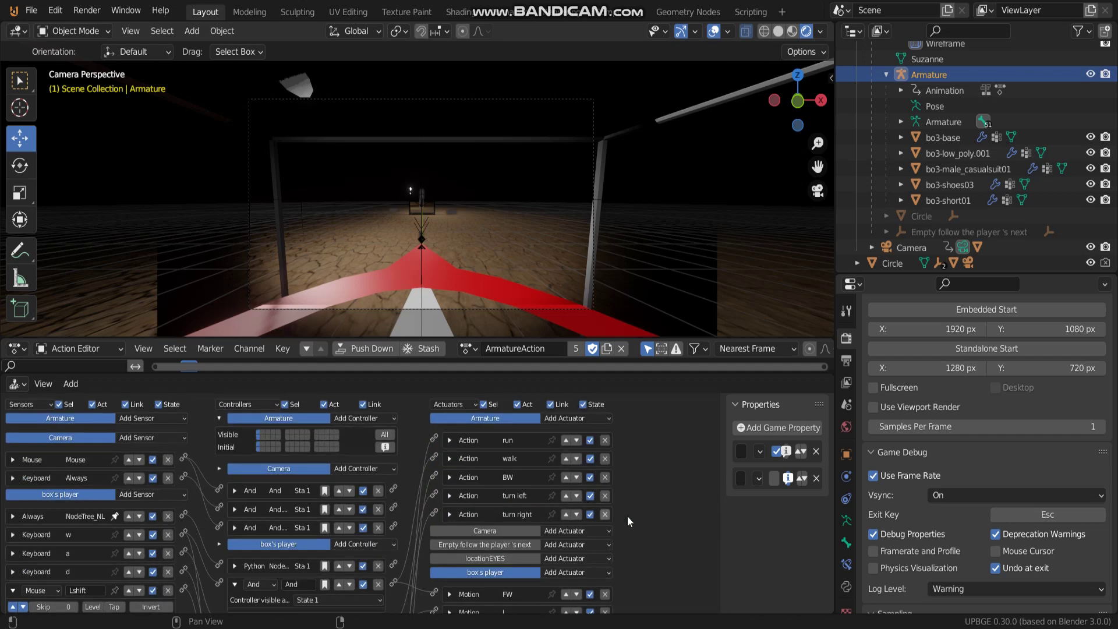
middle_click_drag(367, 446, 367, 434)
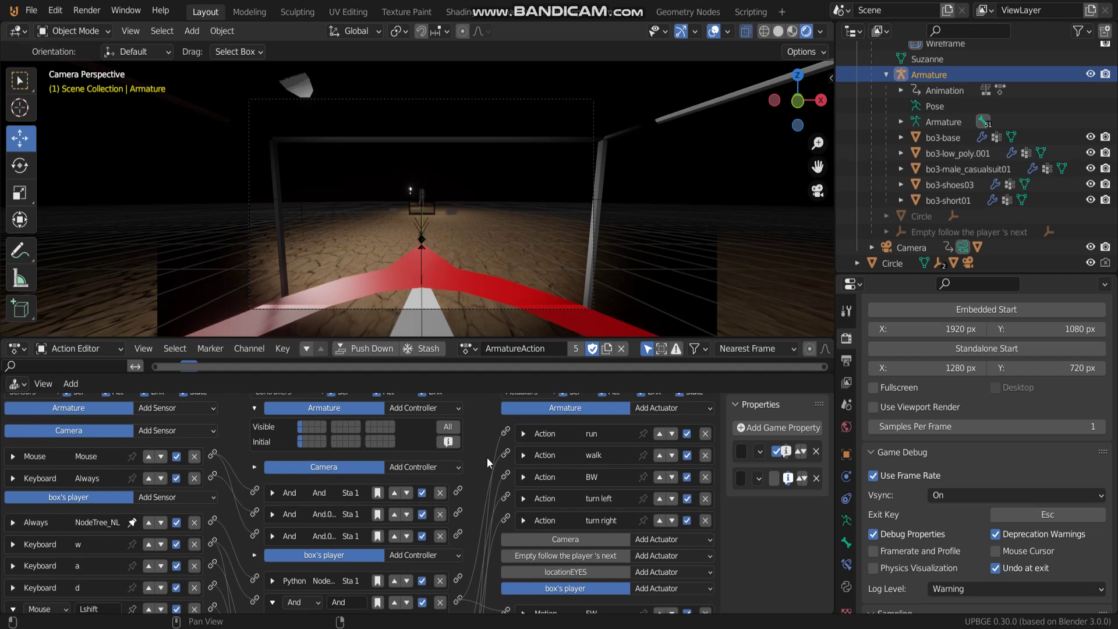
scroll(487, 456, "up", 1)
middle_click_drag(468, 449, 407, 398)
middle_click_drag(477, 470, 477, 515)
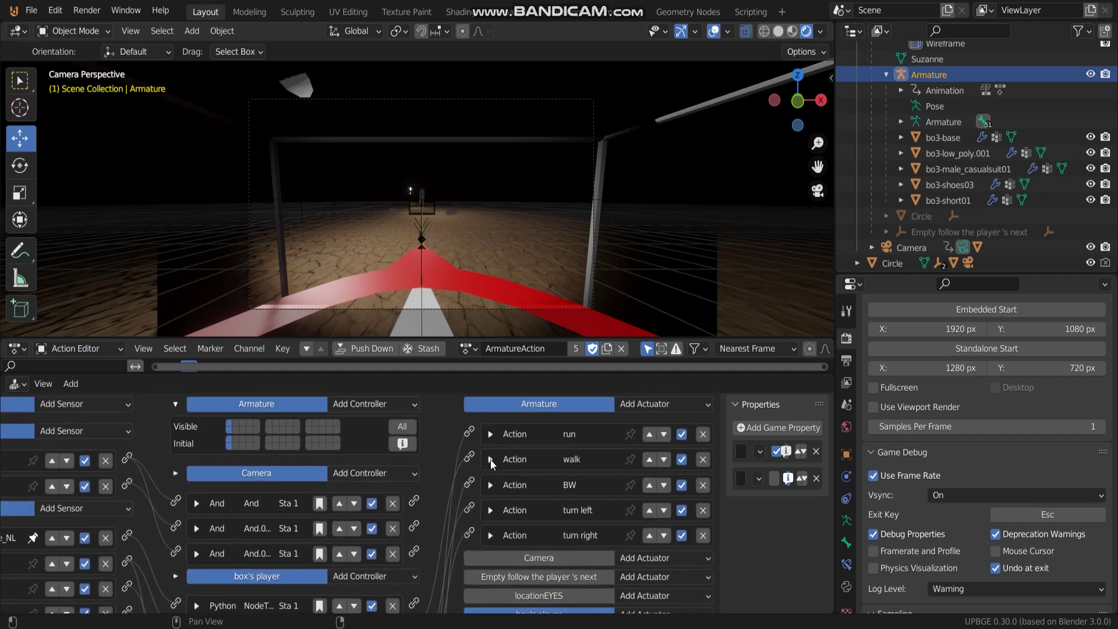
left_click(491, 436)
left_click(491, 436)
left_click(490, 435)
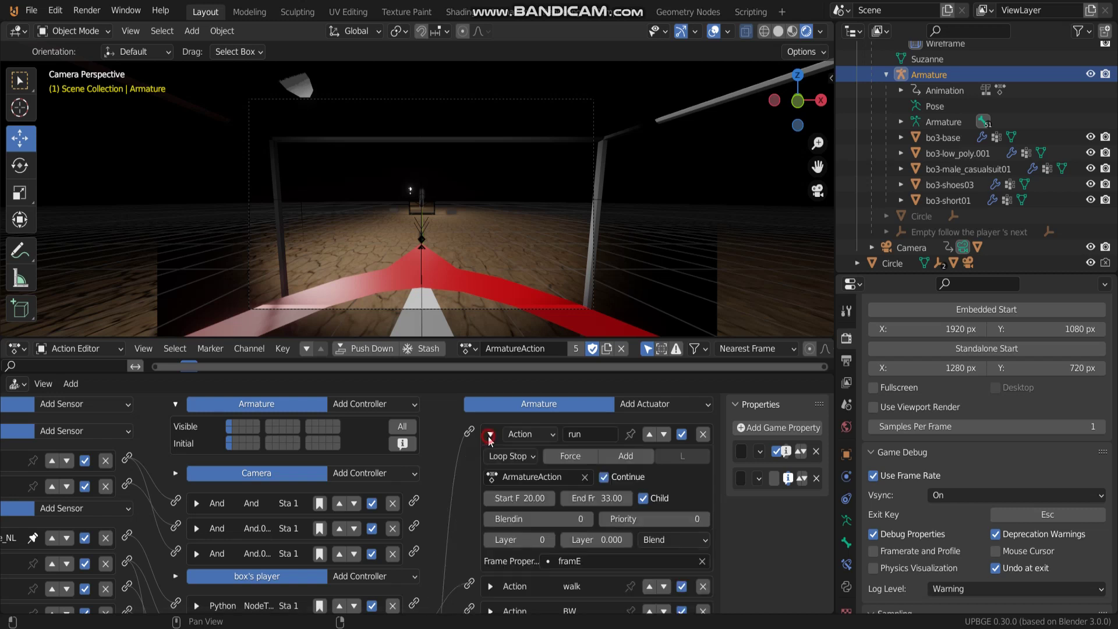
scroll(434, 483, "up", 2)
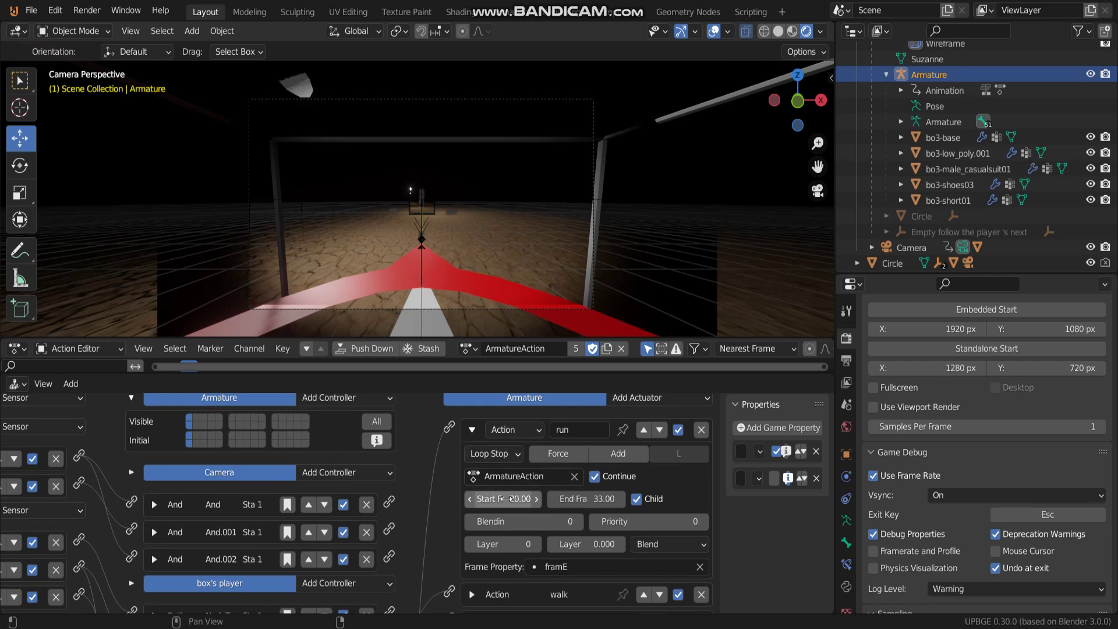
middle_click_drag(529, 517, 584, 465)
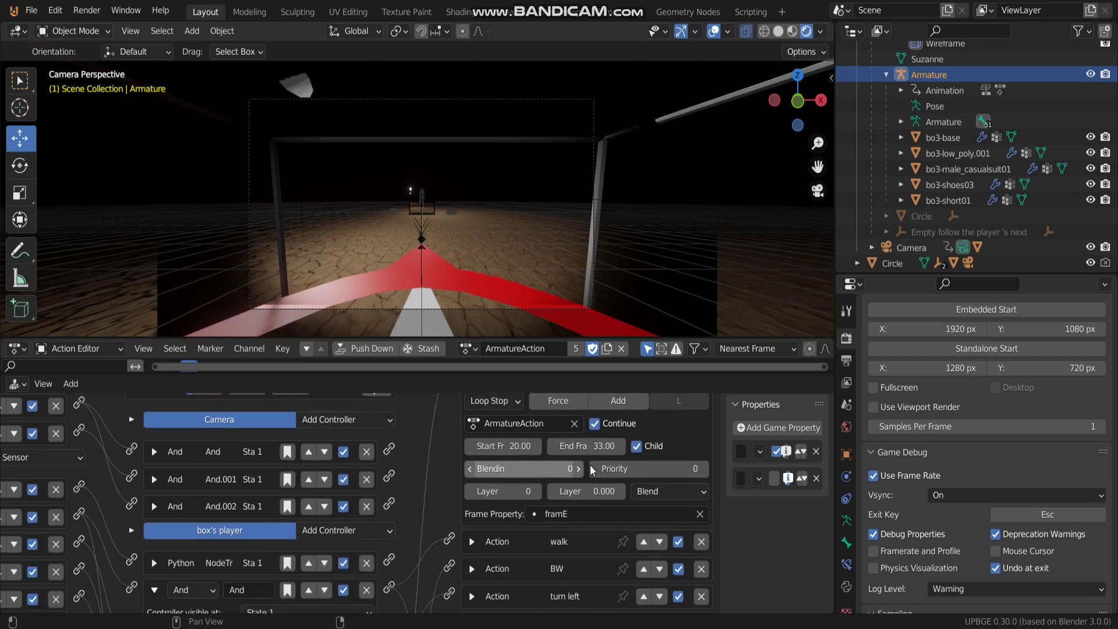
middle_click_drag(442, 475, 434, 566)
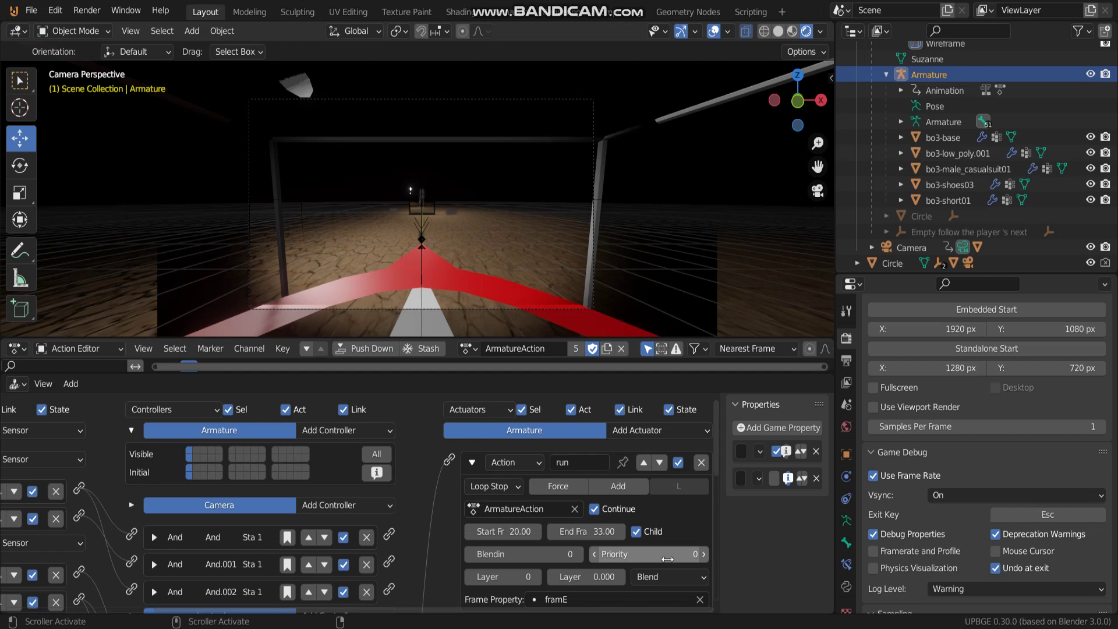
Step: Expand the walk and BW Action actuators and examine their frame ranges and priorities
scroll(651, 486, "down", 3)
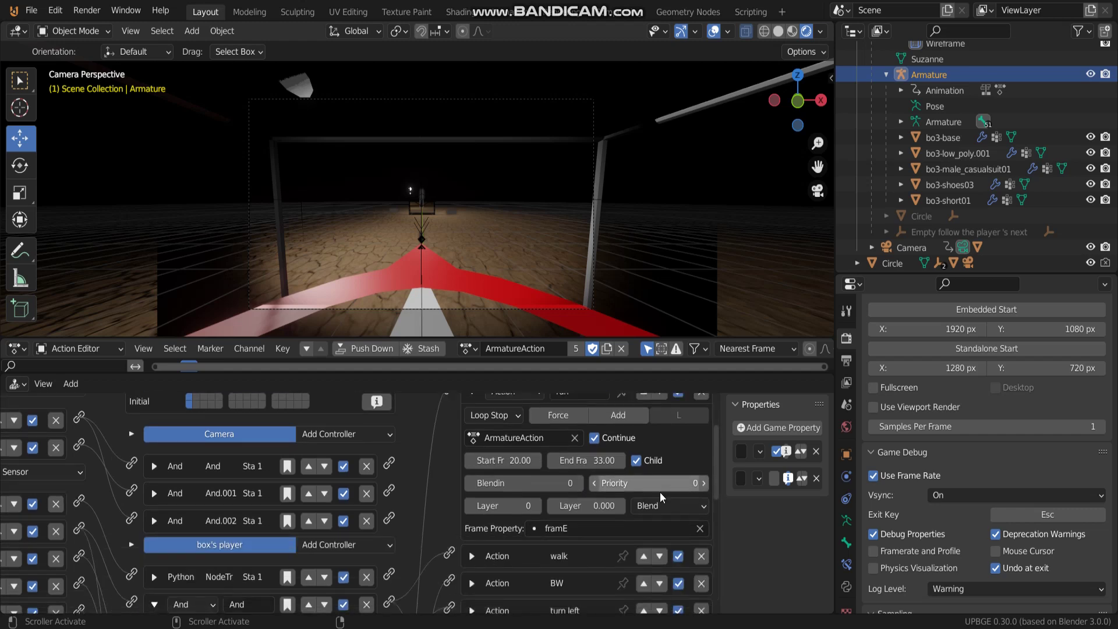
scroll(488, 472, "down", 4)
left_click(471, 472)
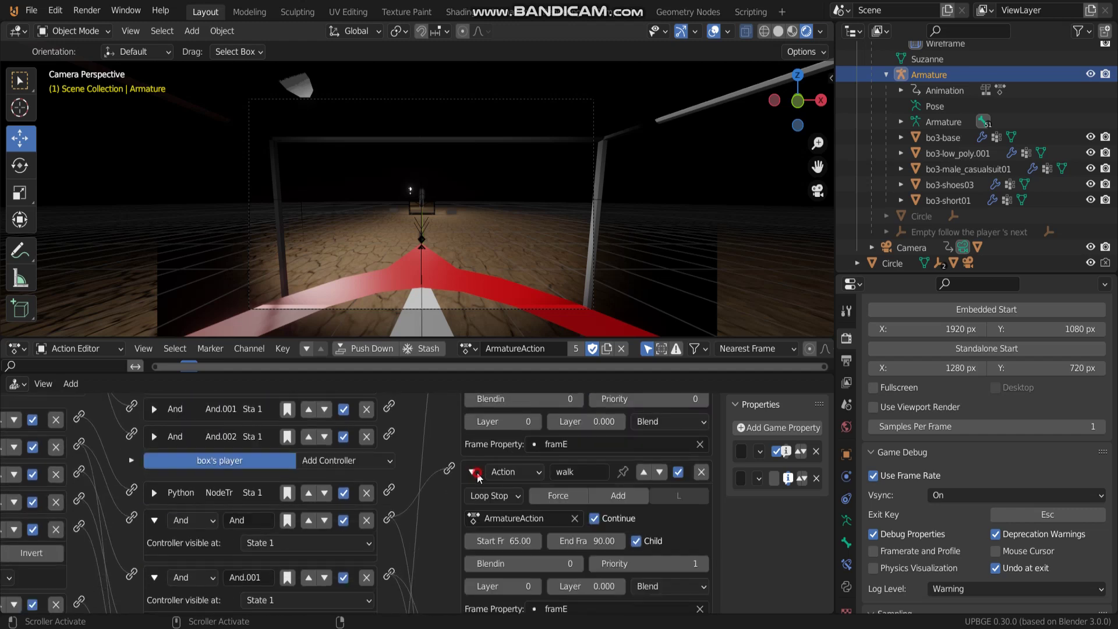
scroll(633, 498, "down", 1)
scroll(633, 498, "down", 2)
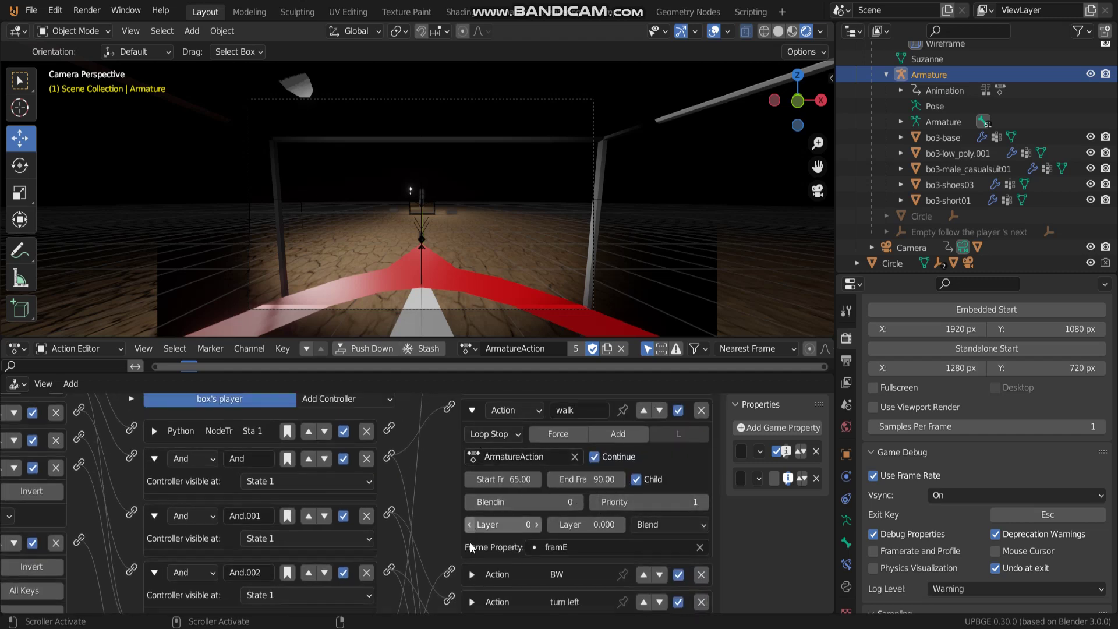
scroll(477, 524, "down", 4)
left_click(473, 488)
scroll(446, 480, "down", 3)
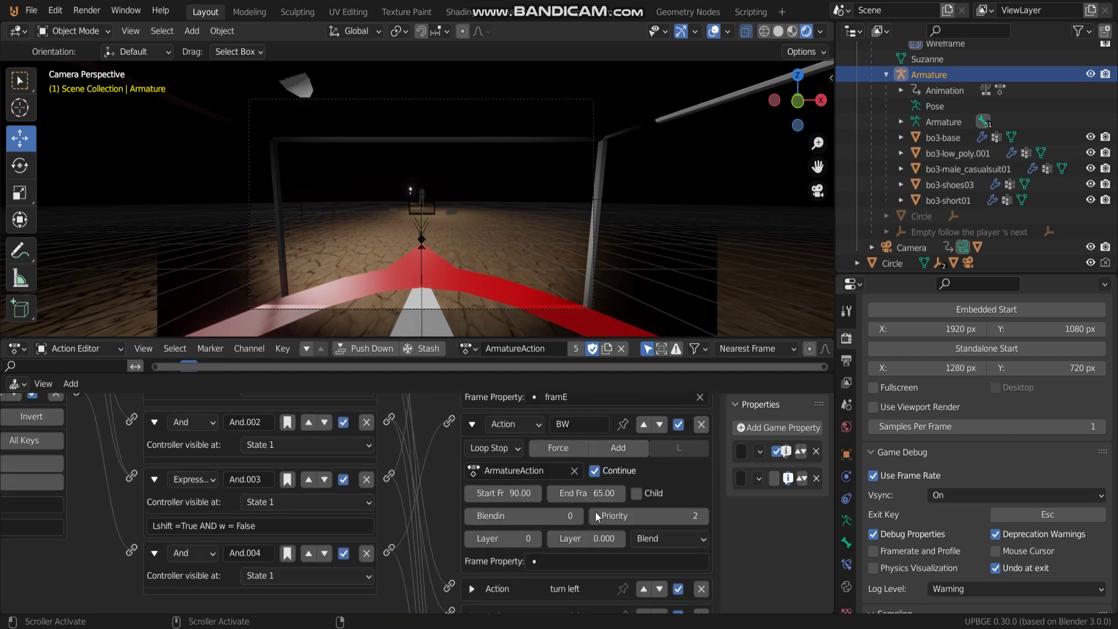
Step: Expand the turn left and turn right Action actuators and examine their action, frame ranges and priorities
scroll(469, 512, "down", 2)
left_click(473, 536)
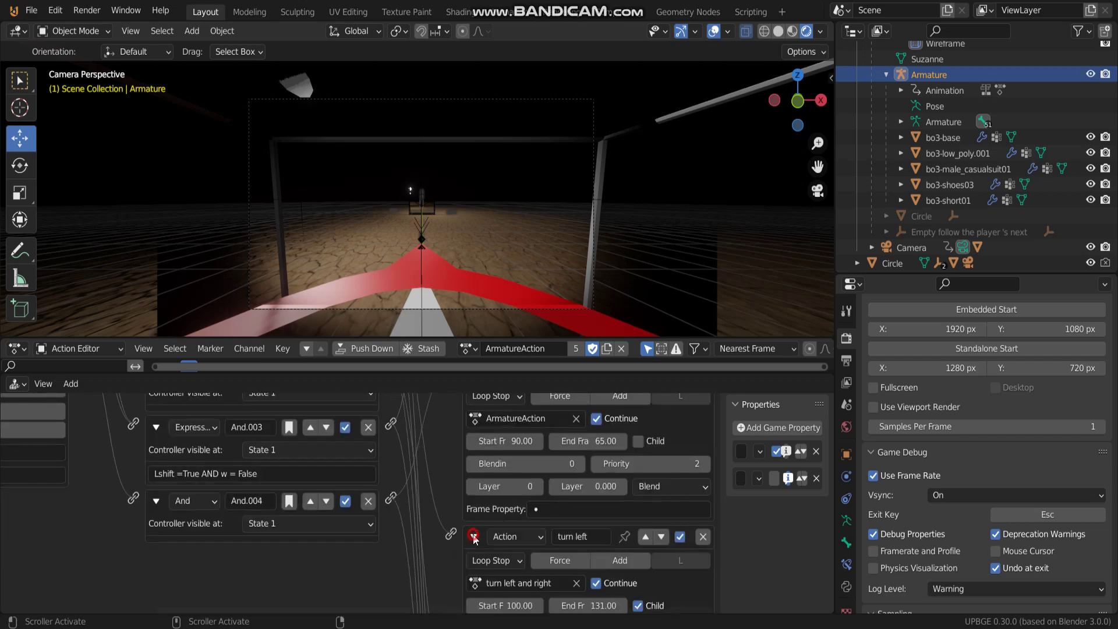
scroll(440, 500, "down", 4)
scroll(435, 415, "down", 3)
scroll(437, 419, "down", 1)
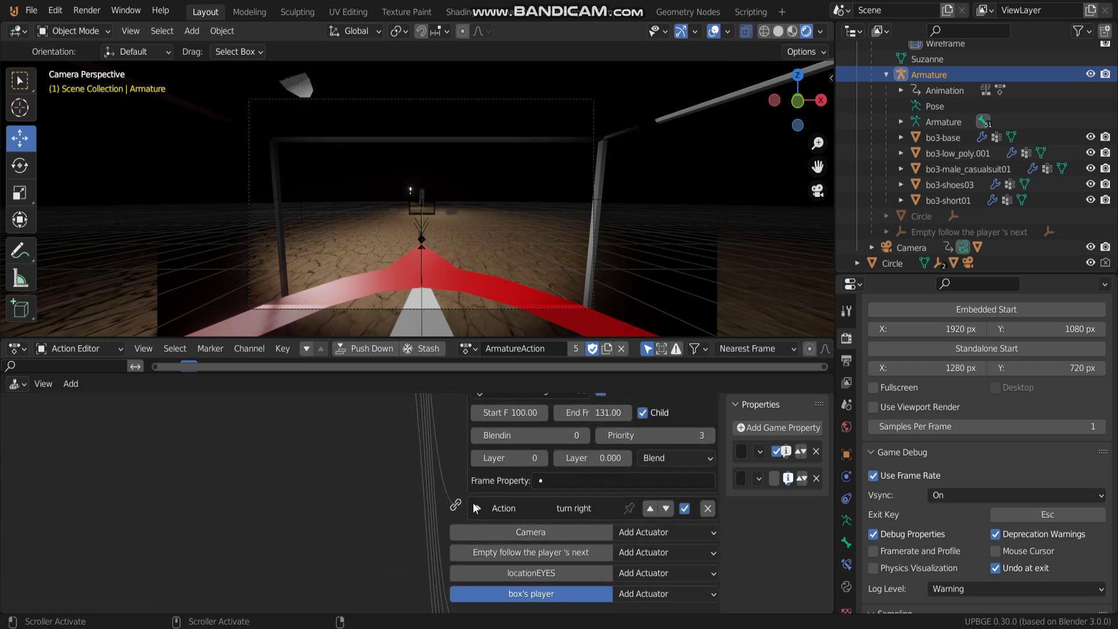
left_click(475, 511)
scroll(582, 508, "down", 3)
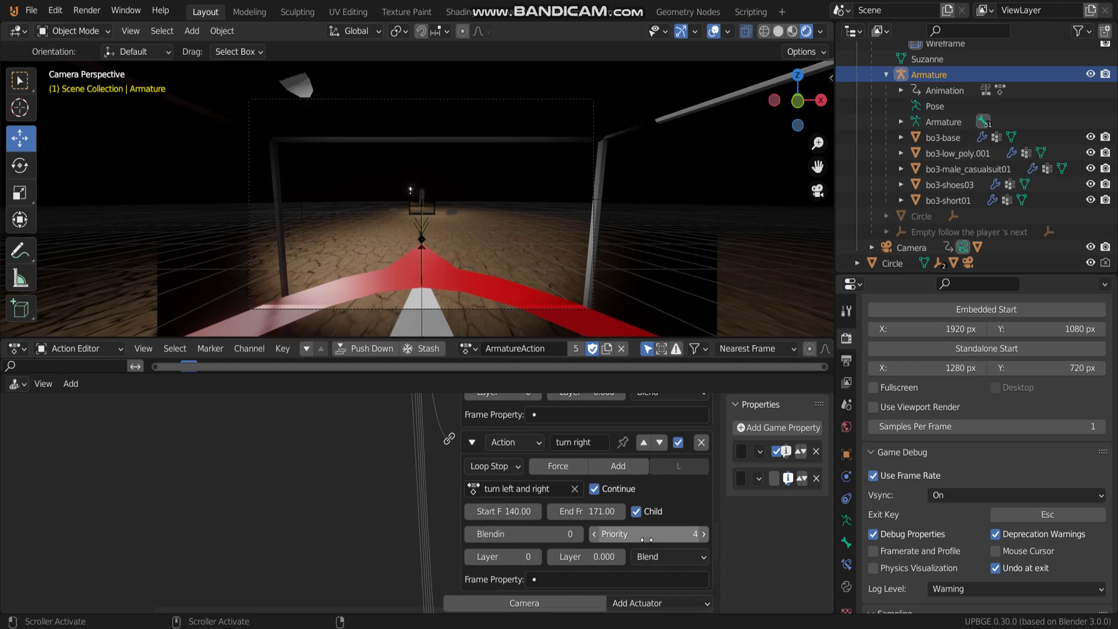
Step: Compare the settings of all five armature Action actuators, from run through turn right
scroll(440, 421, "up", 6)
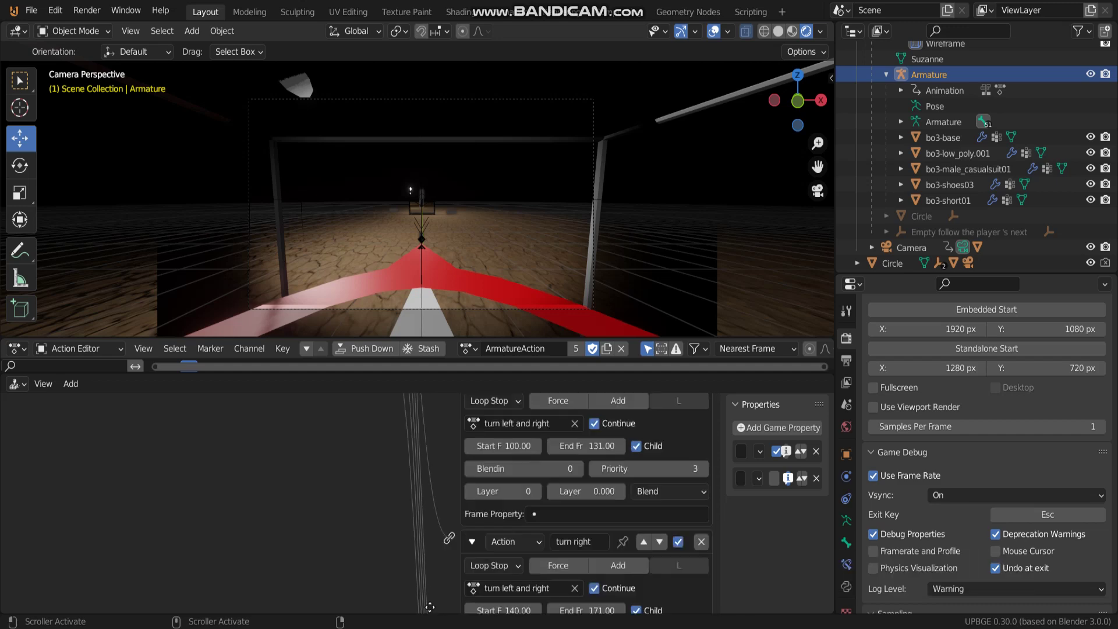
scroll(431, 465, "up", 3)
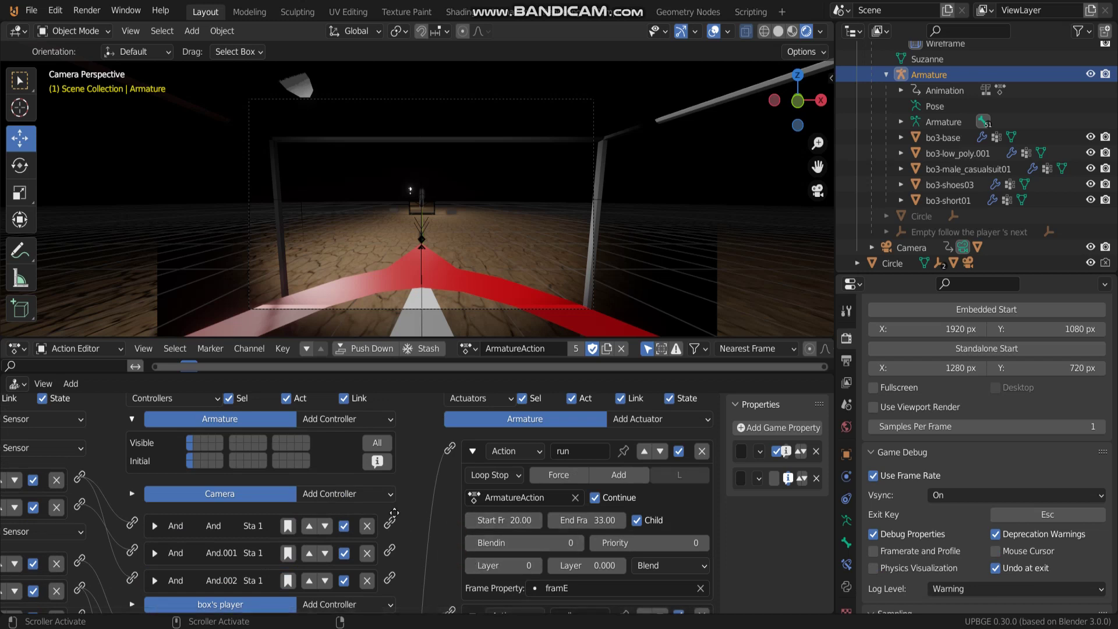
scroll(412, 502, "down", 1)
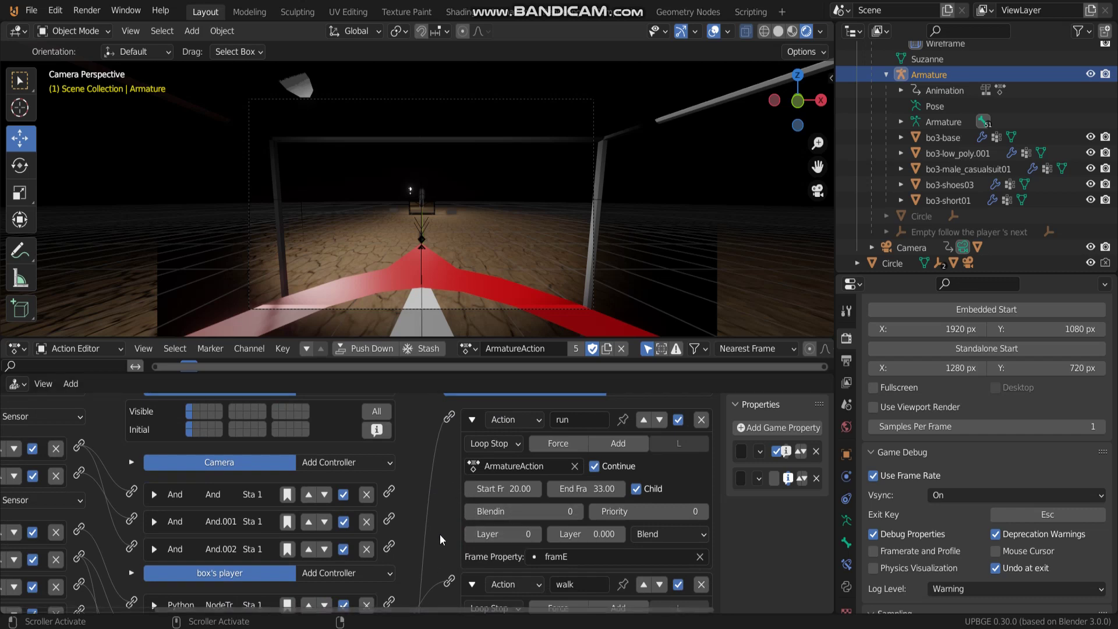
scroll(496, 441, "down", 10)
scroll(559, 477, "down", 6)
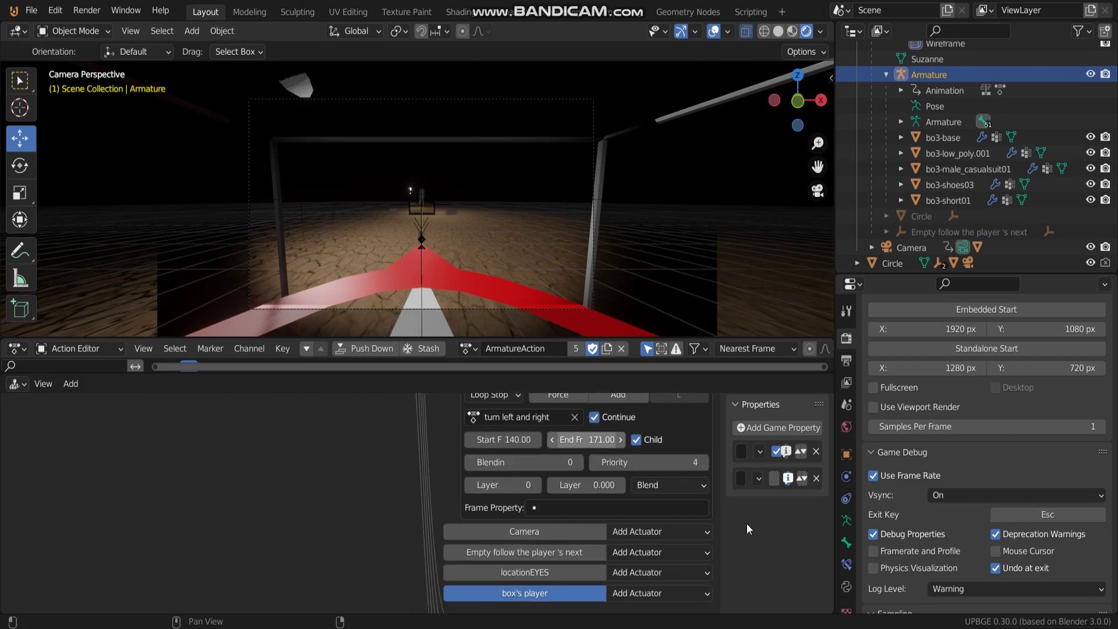
scroll(466, 457, "up", 15)
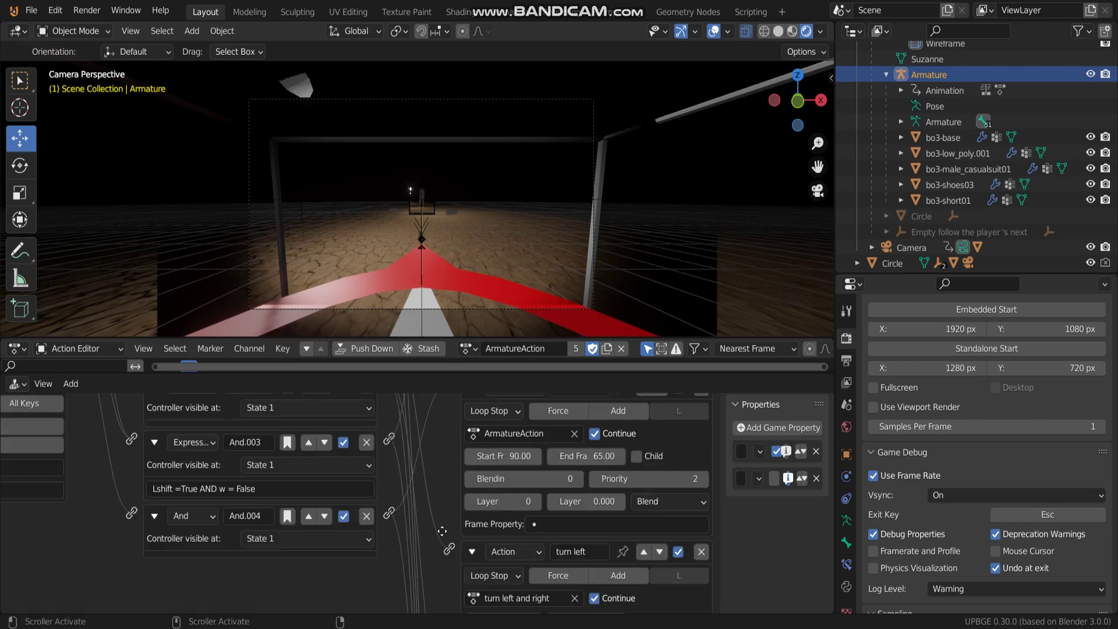
scroll(444, 459, "up", 1)
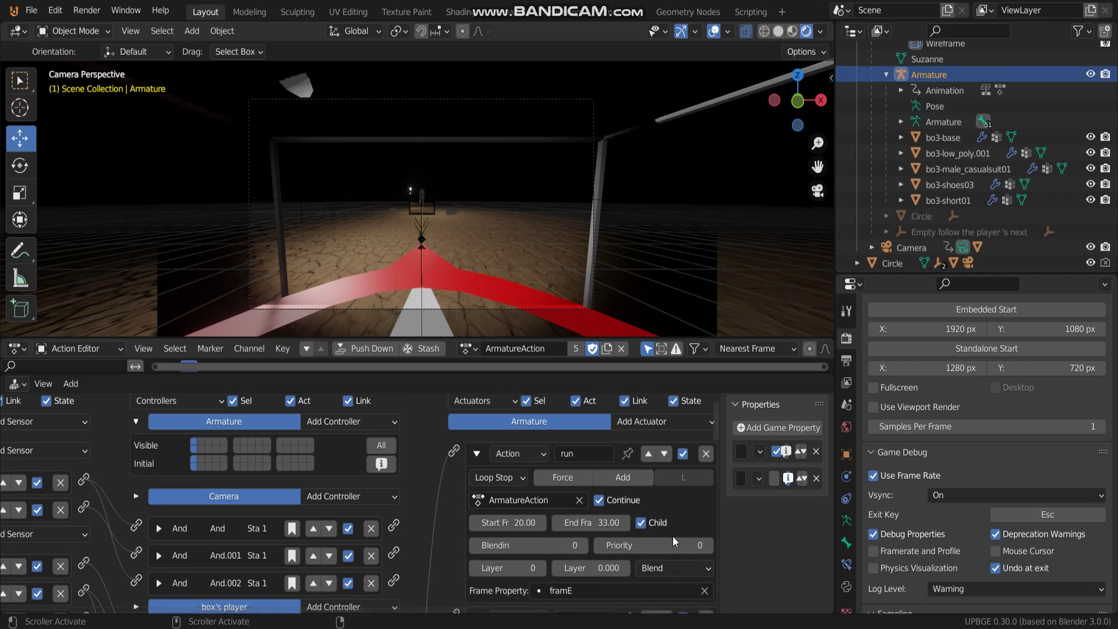
Step: Set the layer of the armature's run Action actuator to 4
left_click(541, 570)
left_click(541, 571)
left_click(540, 570)
left_click(540, 571)
scroll(411, 473, "down", 3)
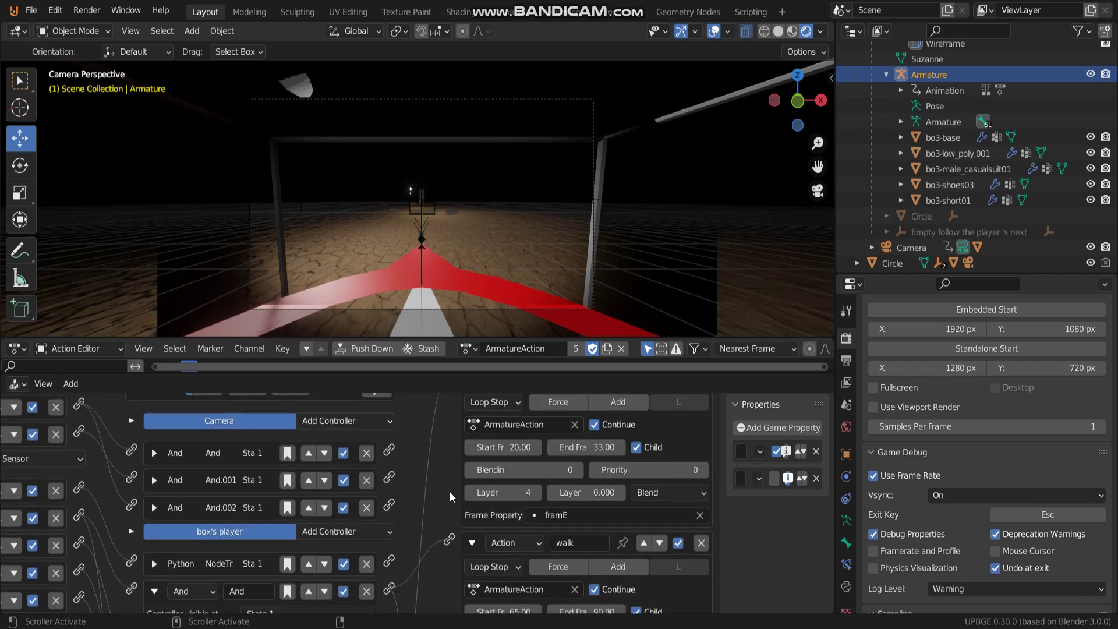
scroll(450, 491, "up", 2)
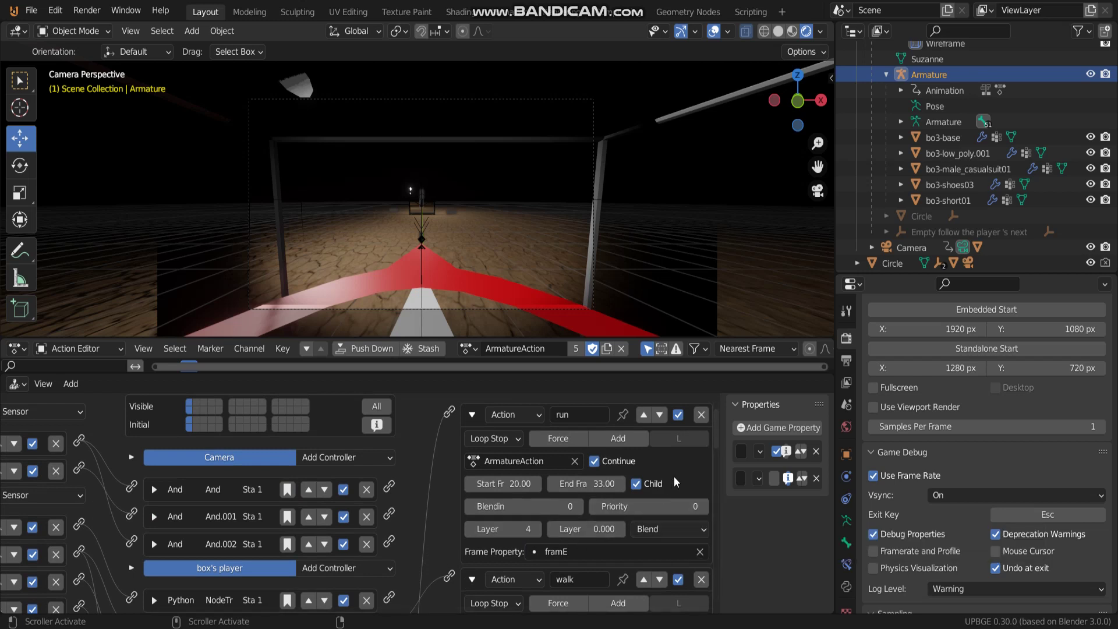
scroll(652, 495, "down", 1)
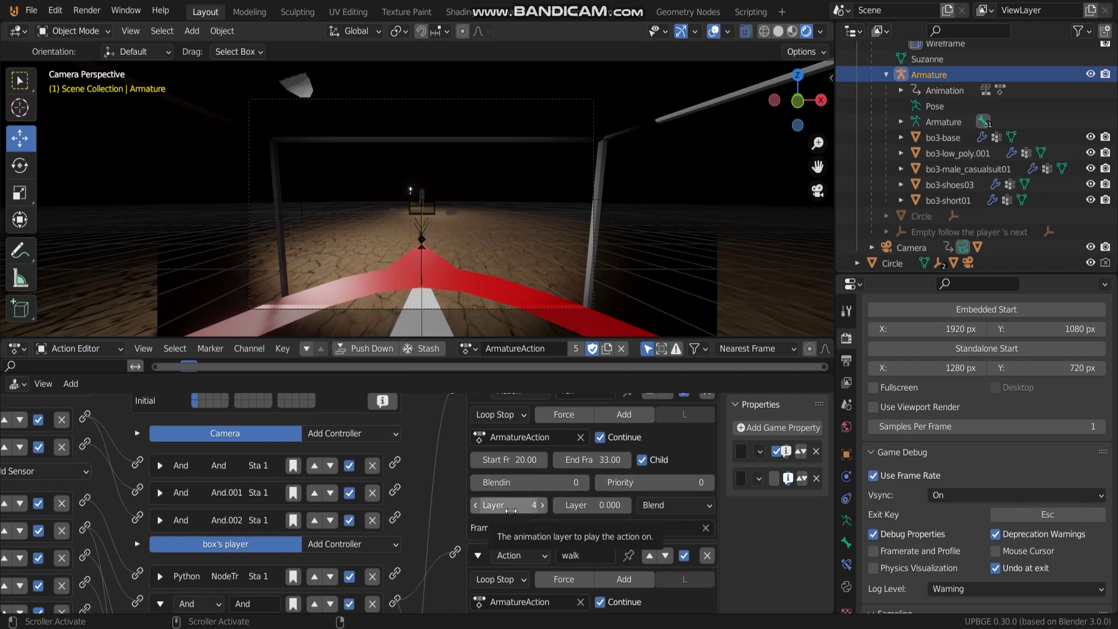
Step: Set the layer of the armature's walk Action actuator to 3
scroll(511, 510, "down", 6)
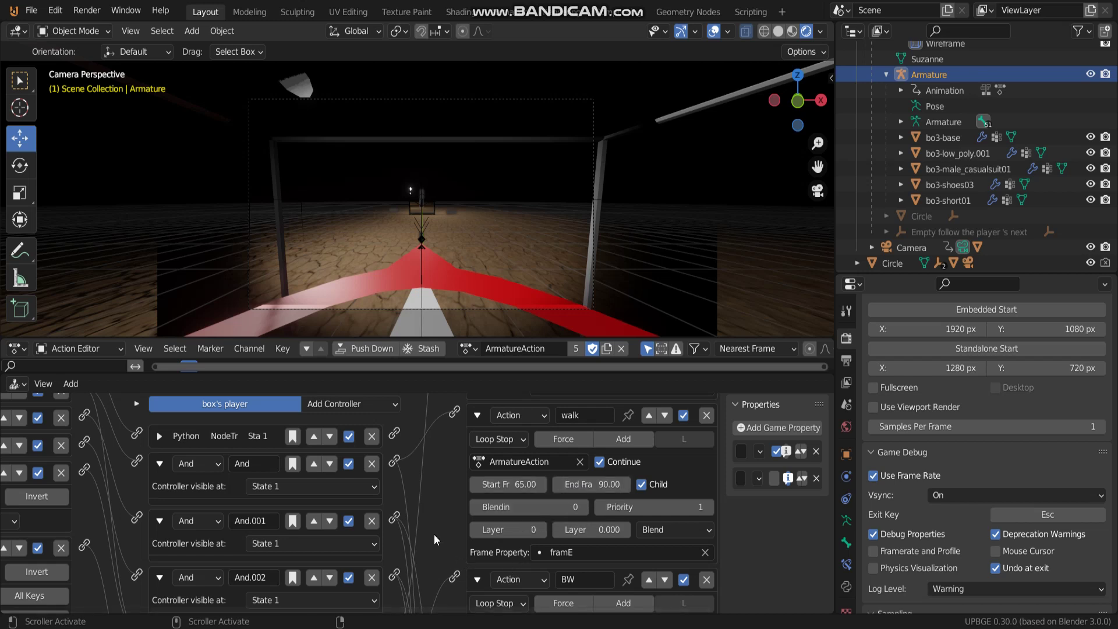
scroll(435, 533, "down", 3)
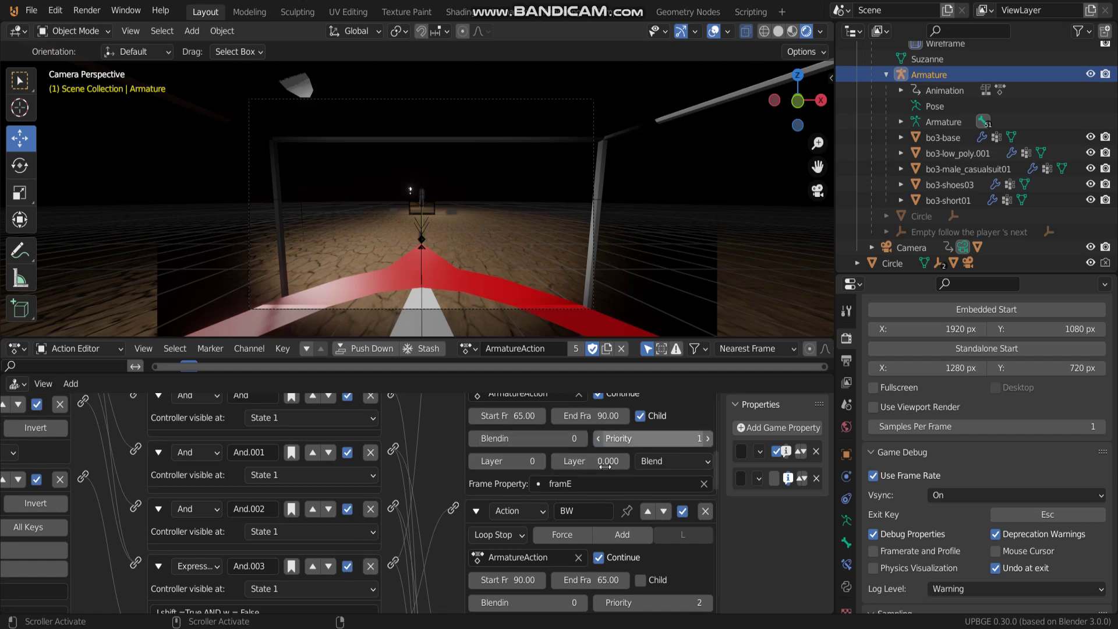
scroll(517, 585, "up", 4)
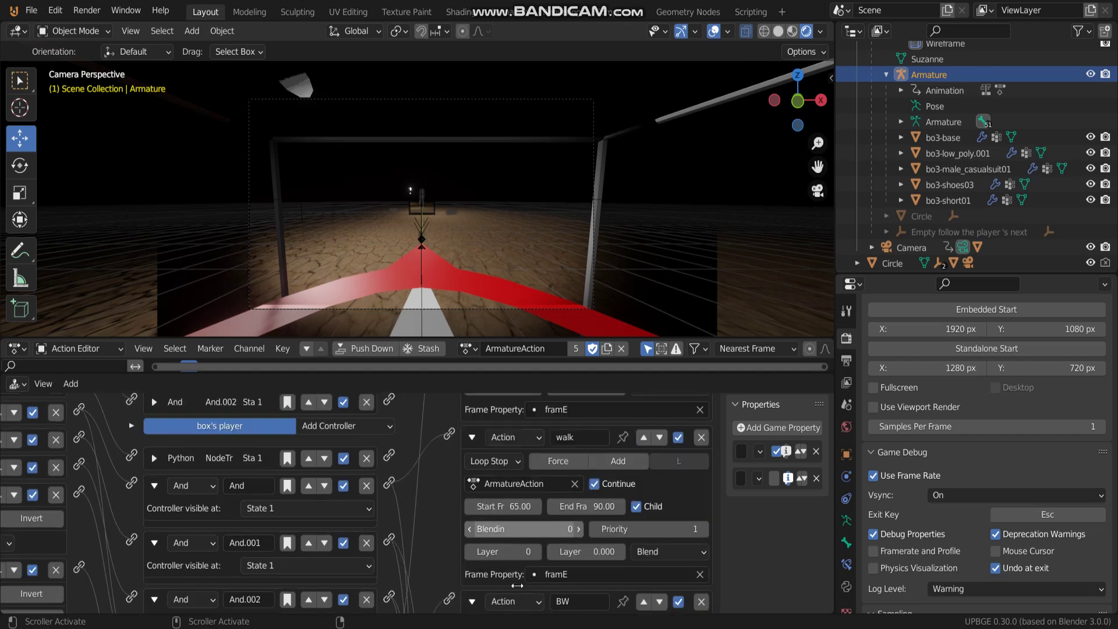
scroll(517, 585, "up", 3)
scroll(503, 498, "down", 3)
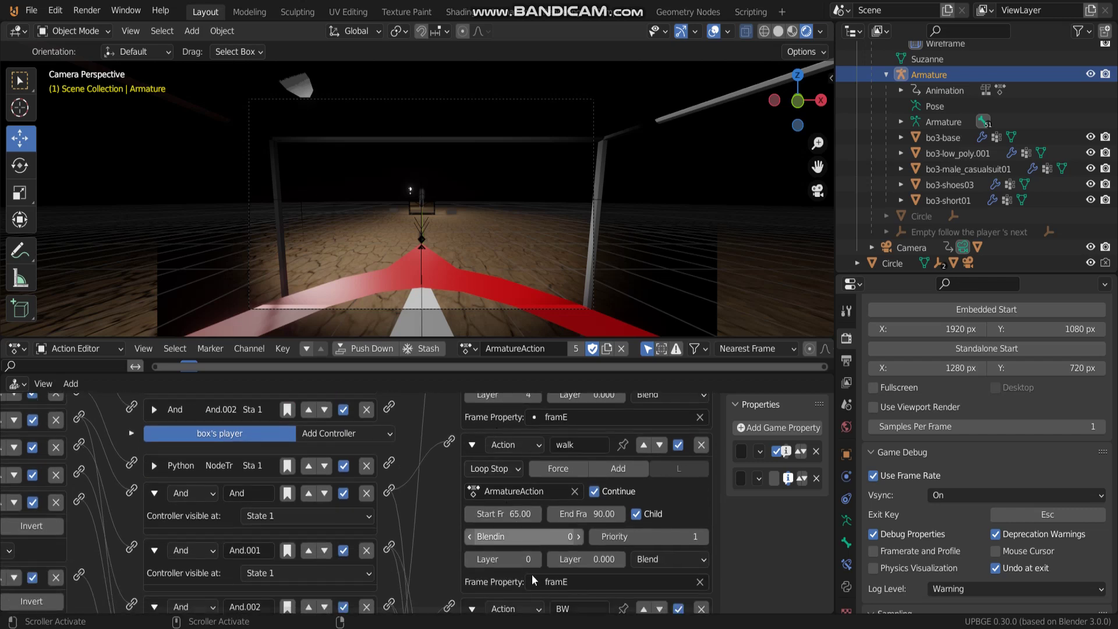
left_click(539, 561)
left_click(539, 562)
left_click(538, 561)
key("KP_0")
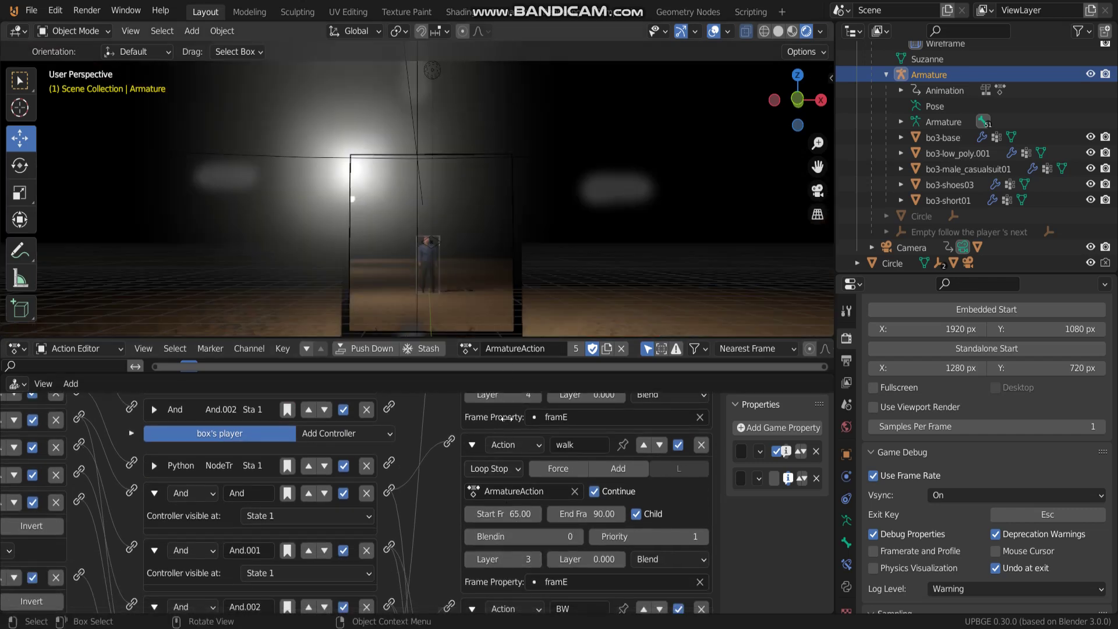
Step: Set the BW Action actuator's layer to 2 and the turn left Action actuator's layer to 1
scroll(466, 90, "up", 3)
scroll(470, 534, "down", 1)
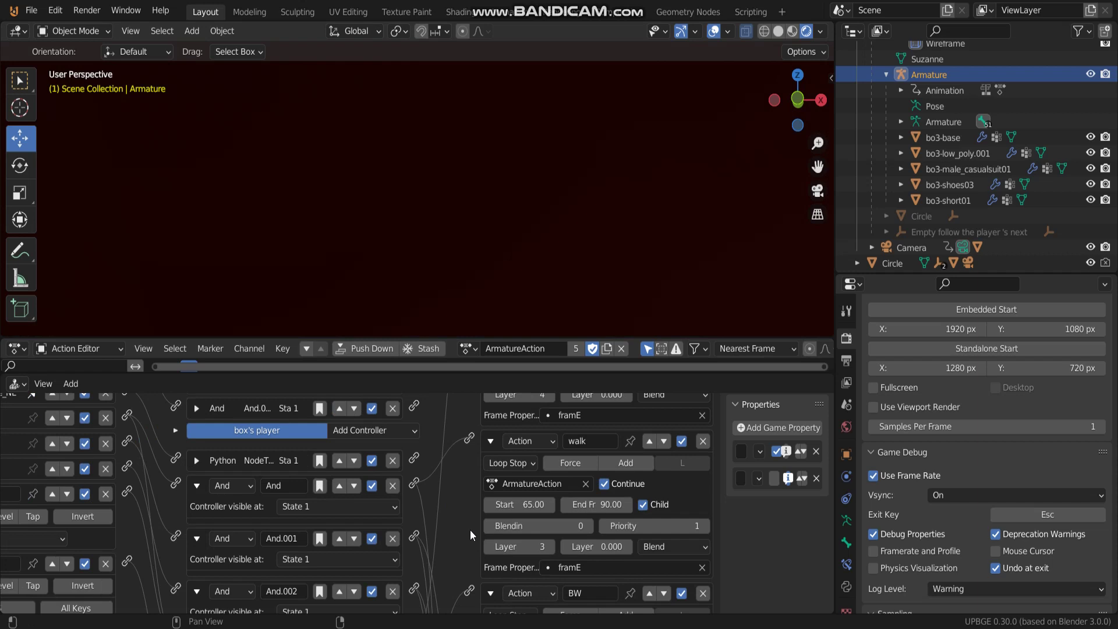
scroll(471, 534, "down", 10)
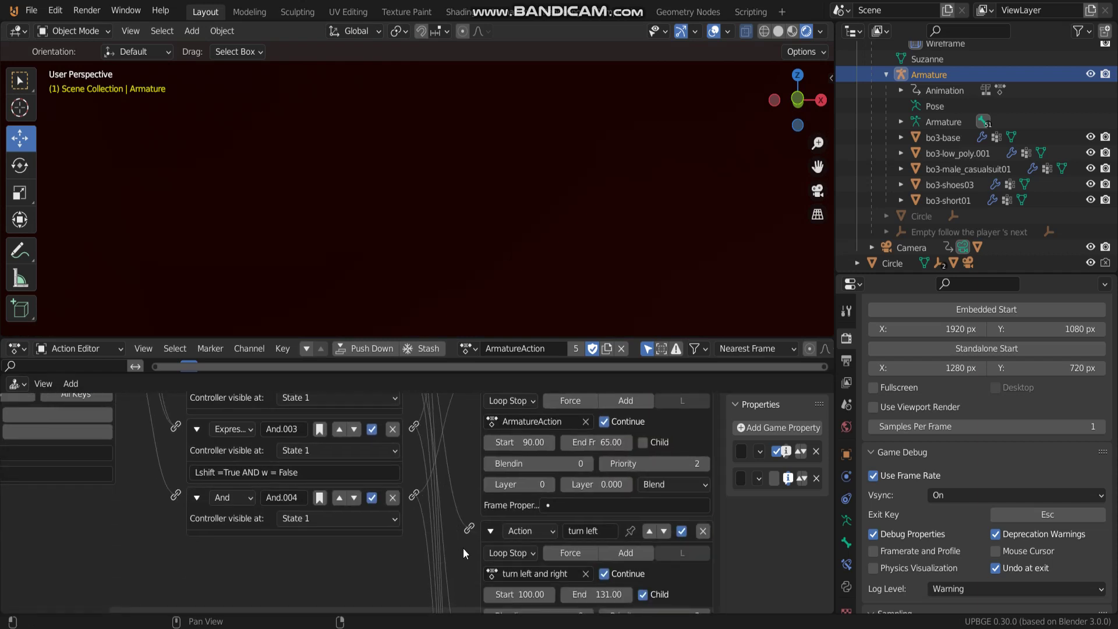
scroll(553, 486, "up", 2, "ctrl")
scroll(469, 505, "down", 2, "ctrl")
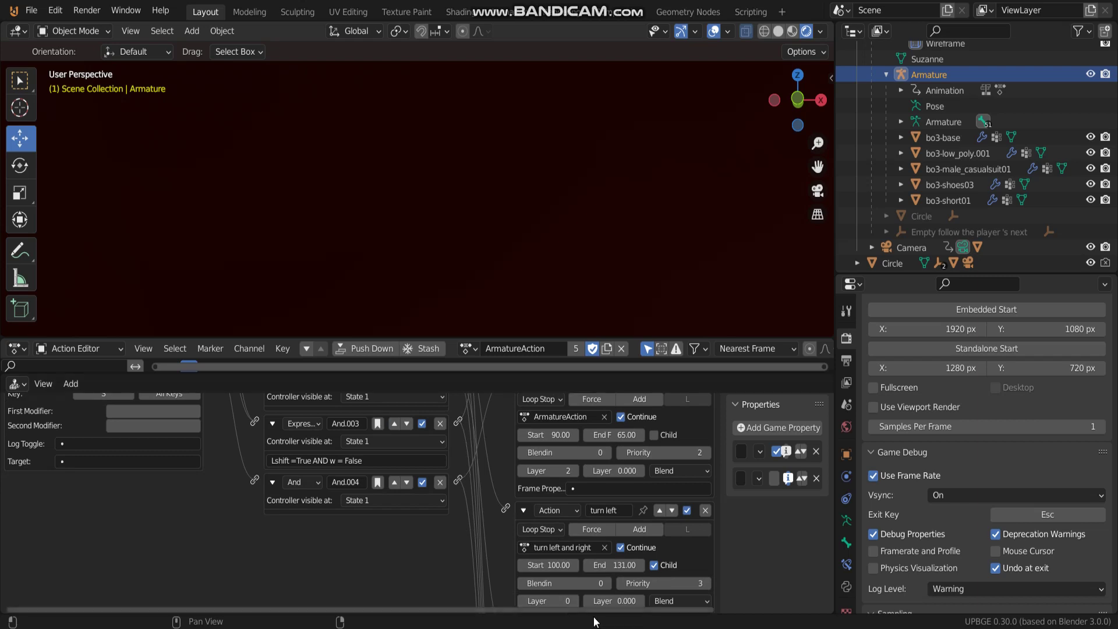
left_click(577, 601)
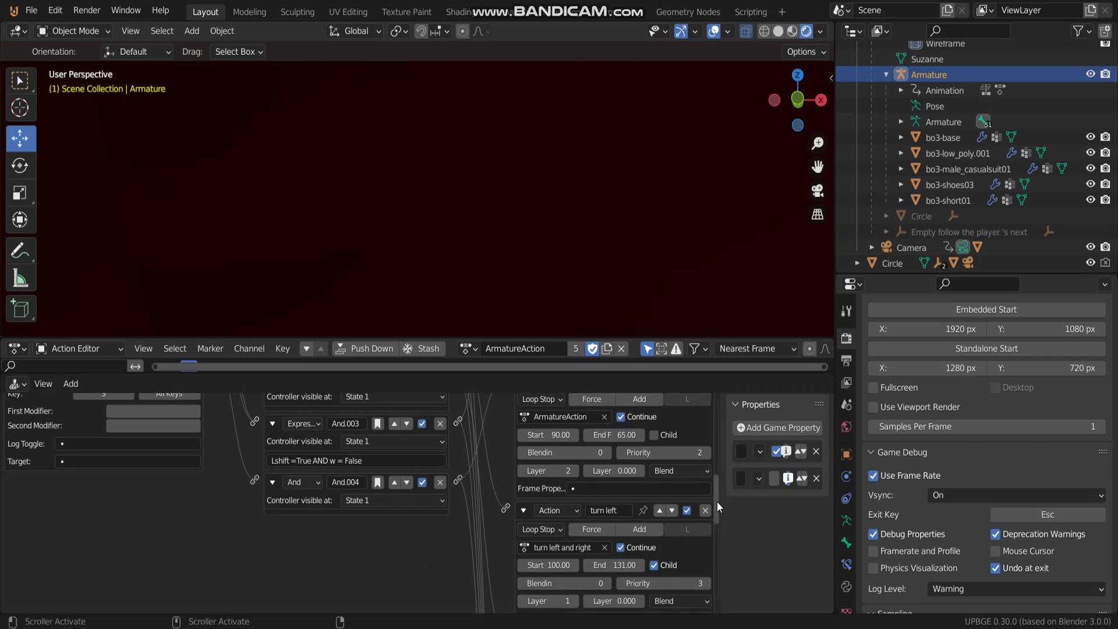
left_click_drag(717, 507, 711, 562)
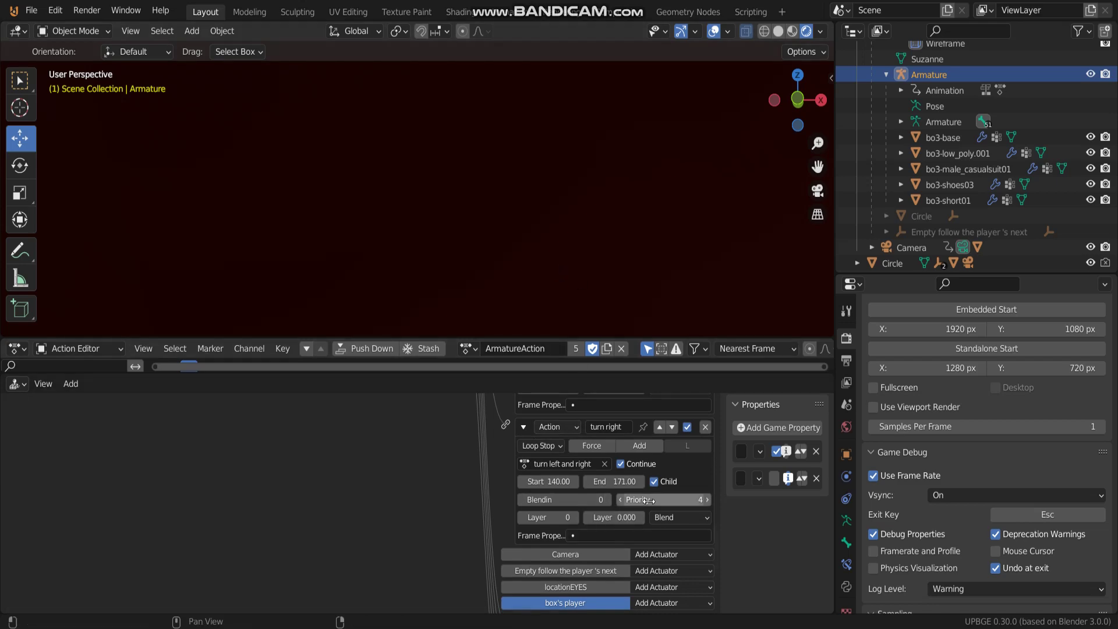
Step: Play-test the game from the camera view, moving the player forward to test the walk and run animations, and stop the game
scroll(572, 209, "up", 3)
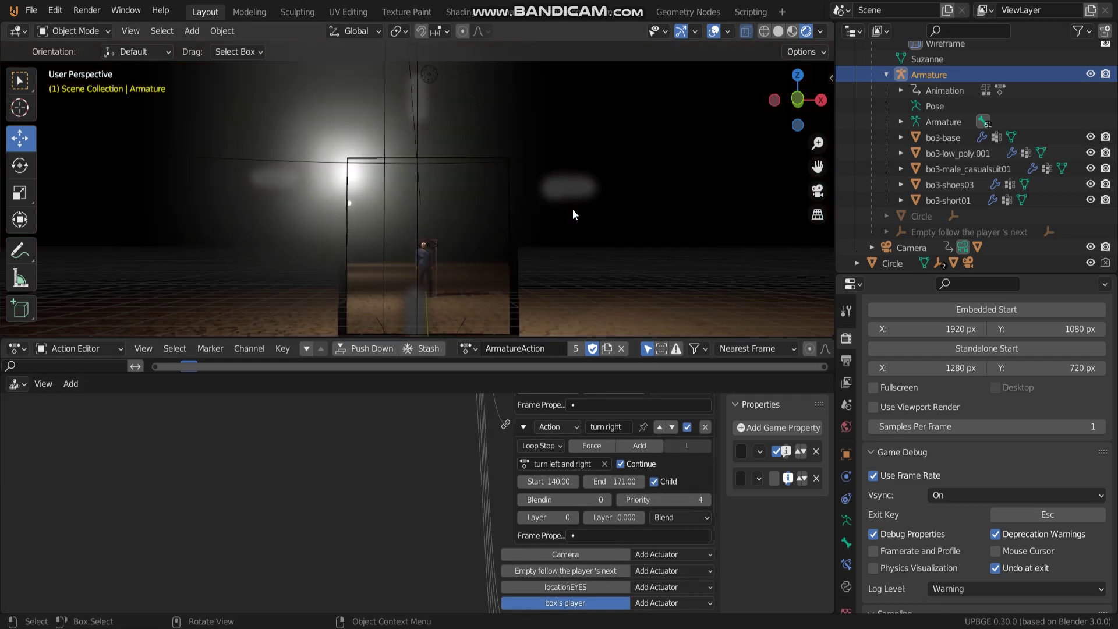
scroll(569, 197, "down", 2)
middle_click_drag(569, 197, 466, 271)
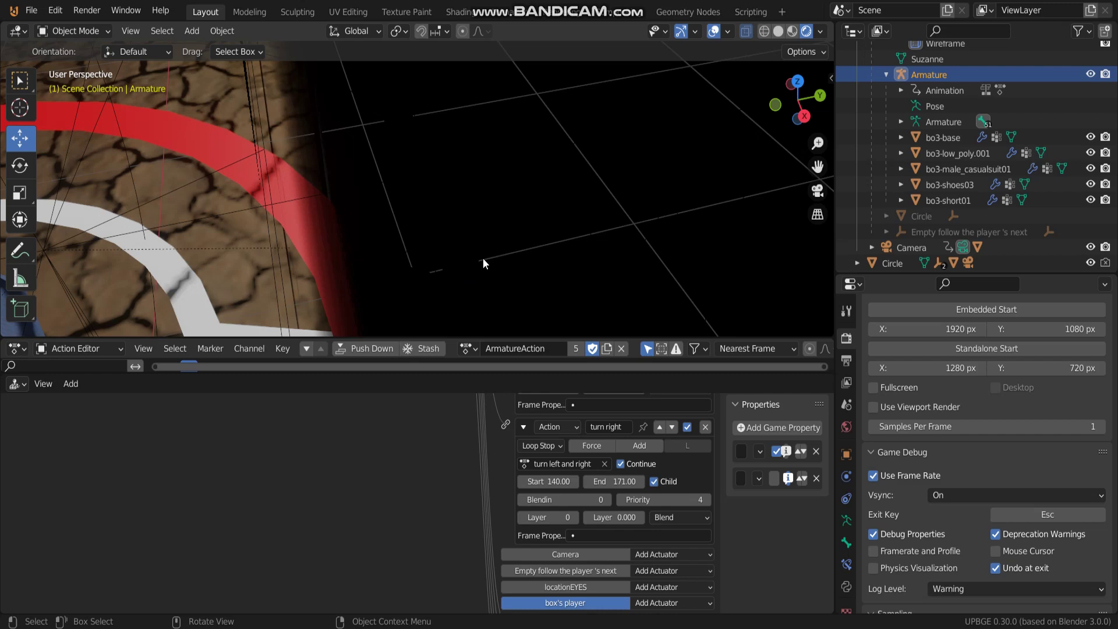
key("KP_0")
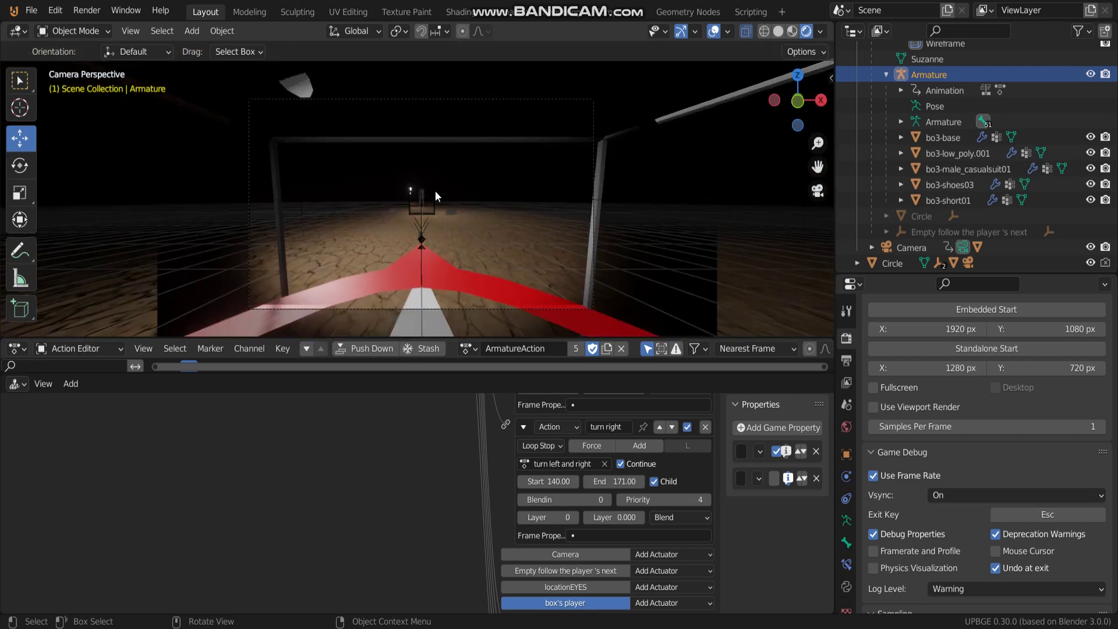
key("p")
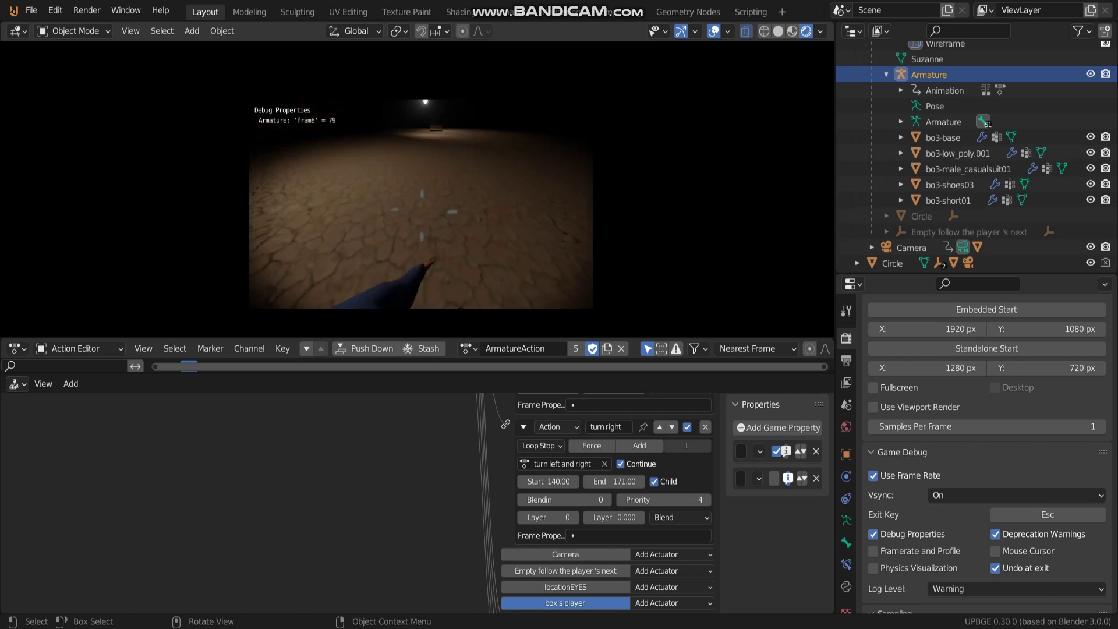
key("w")
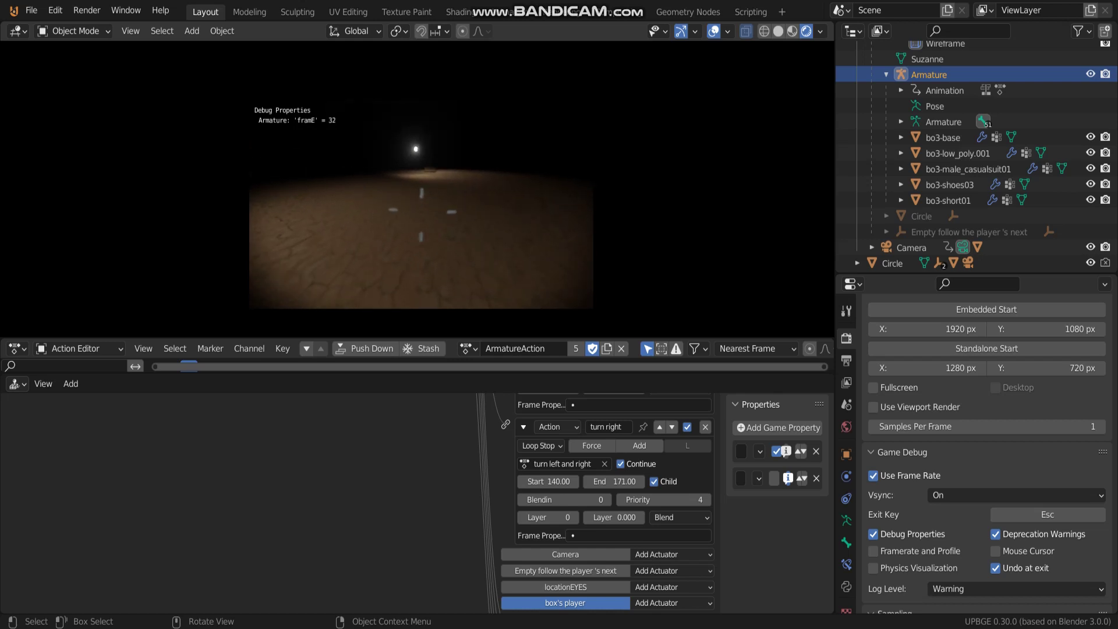
key("w")
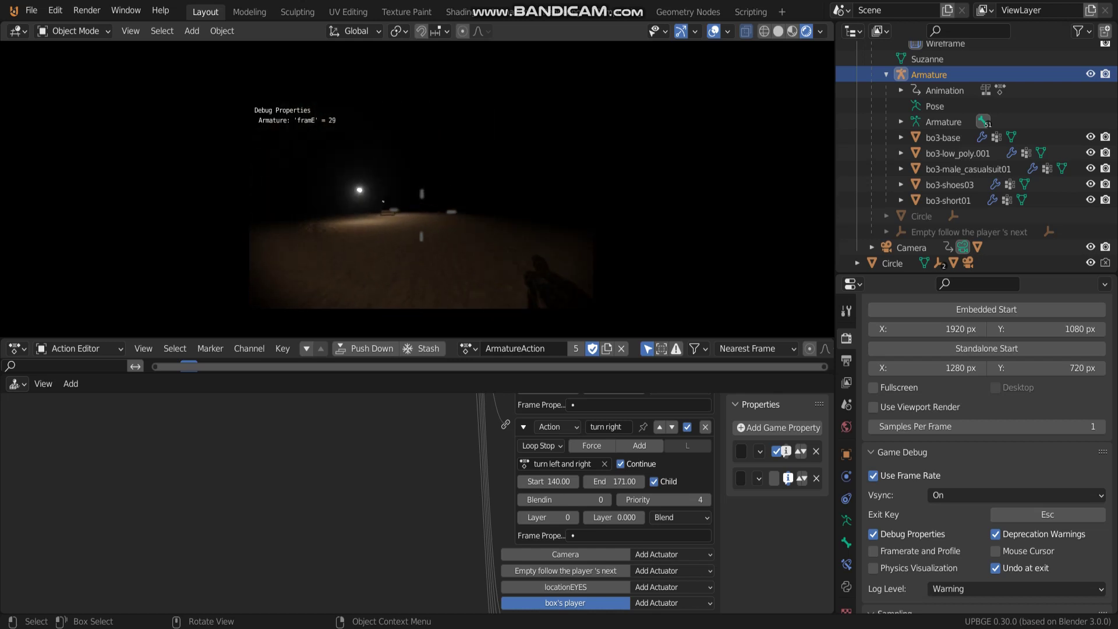
key("w")
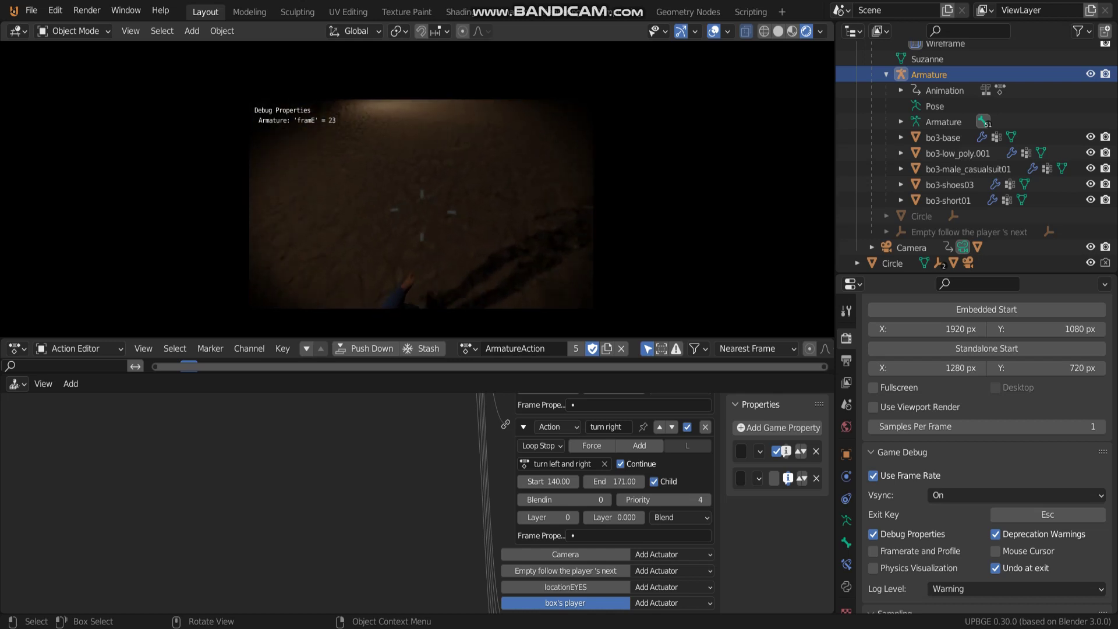
key("w")
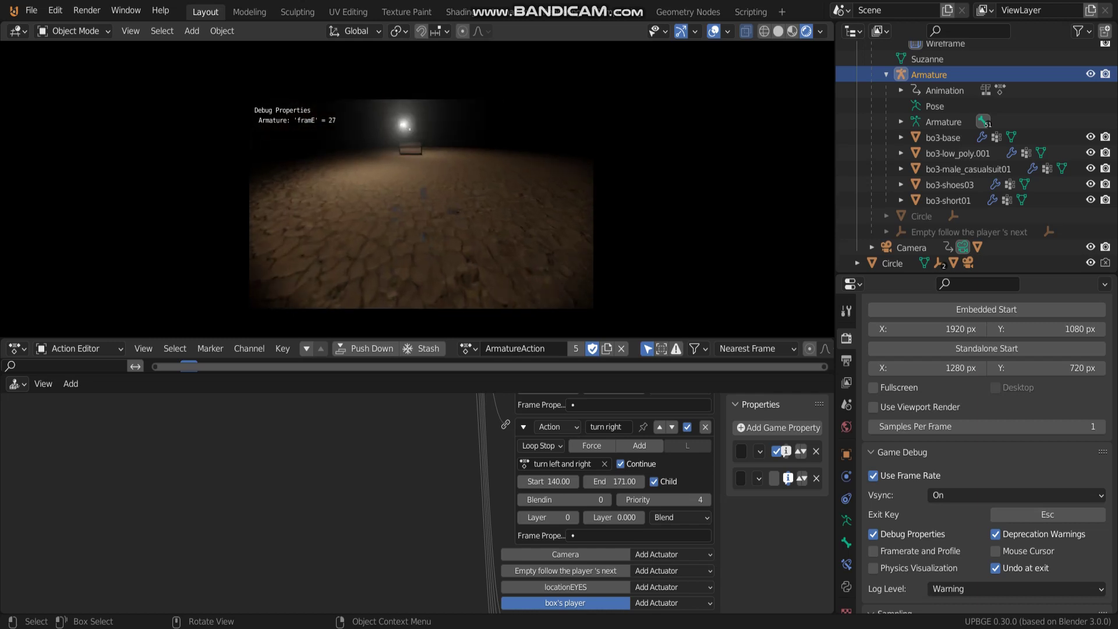
key("w")
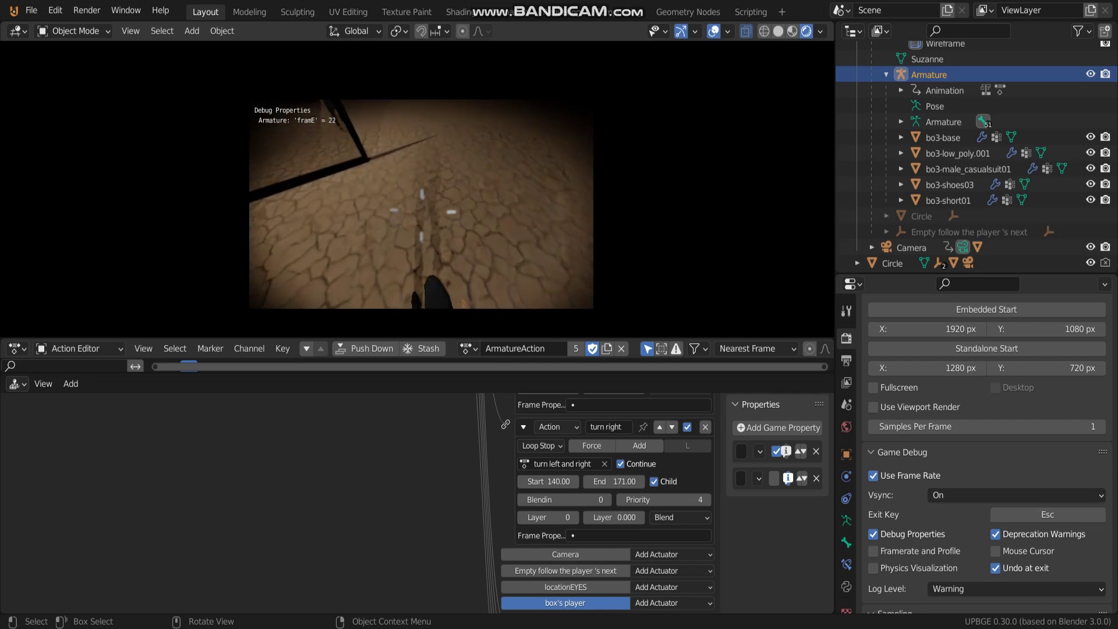
key("w")
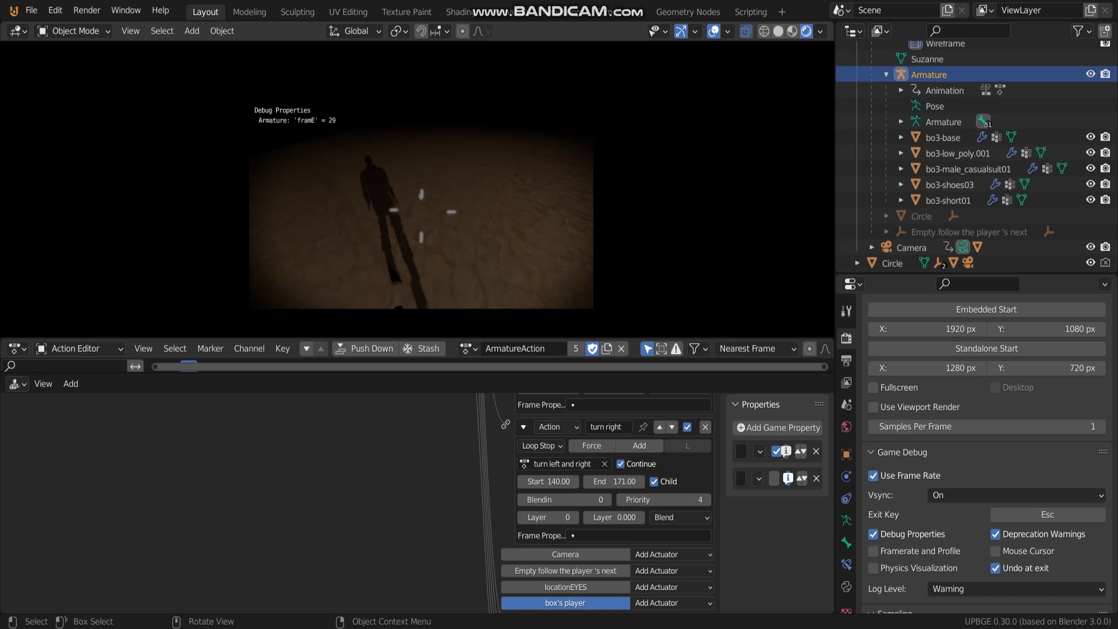
key("w")
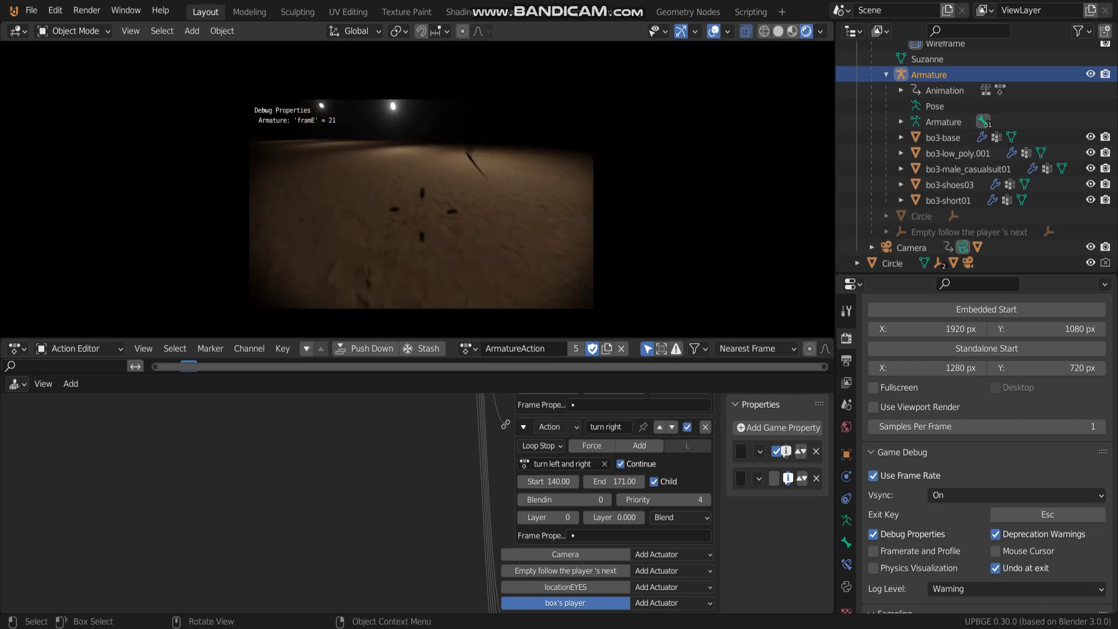
key("w")
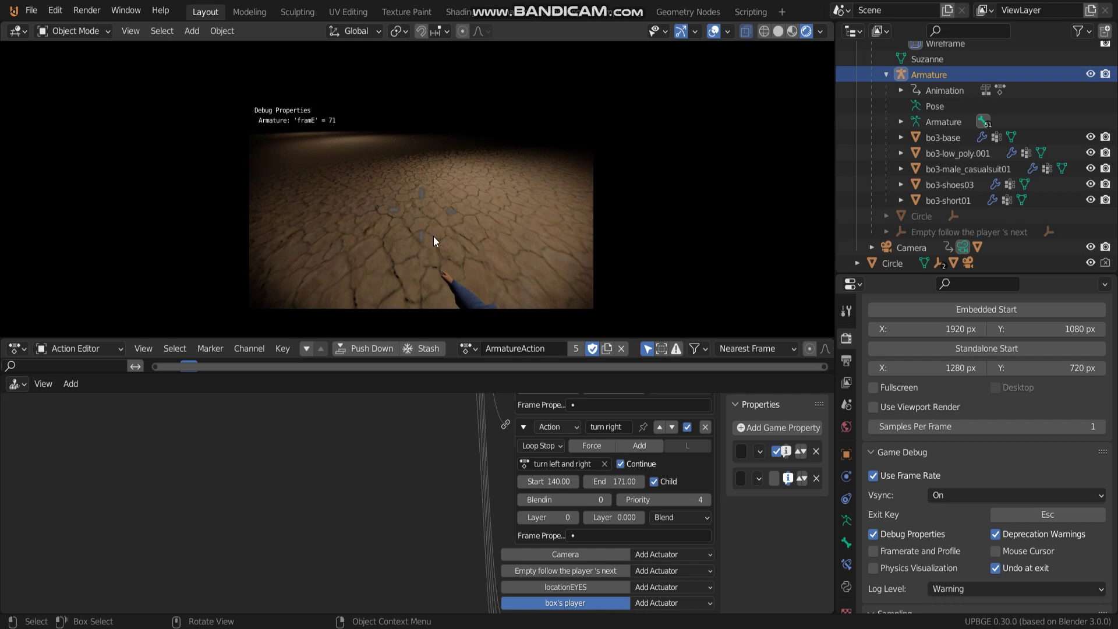
key("Escape")
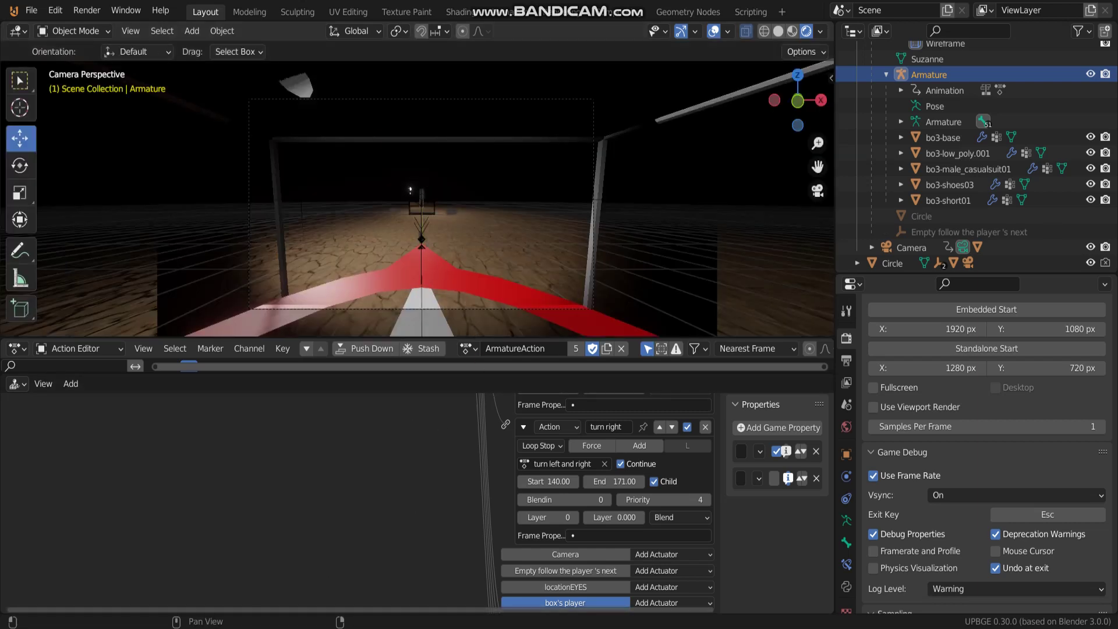
Step: Switch to File Explorer and open footstep.mp3 from the 1fps folder in Media Player
mouse_move(270, 618)
left_click(171, 584)
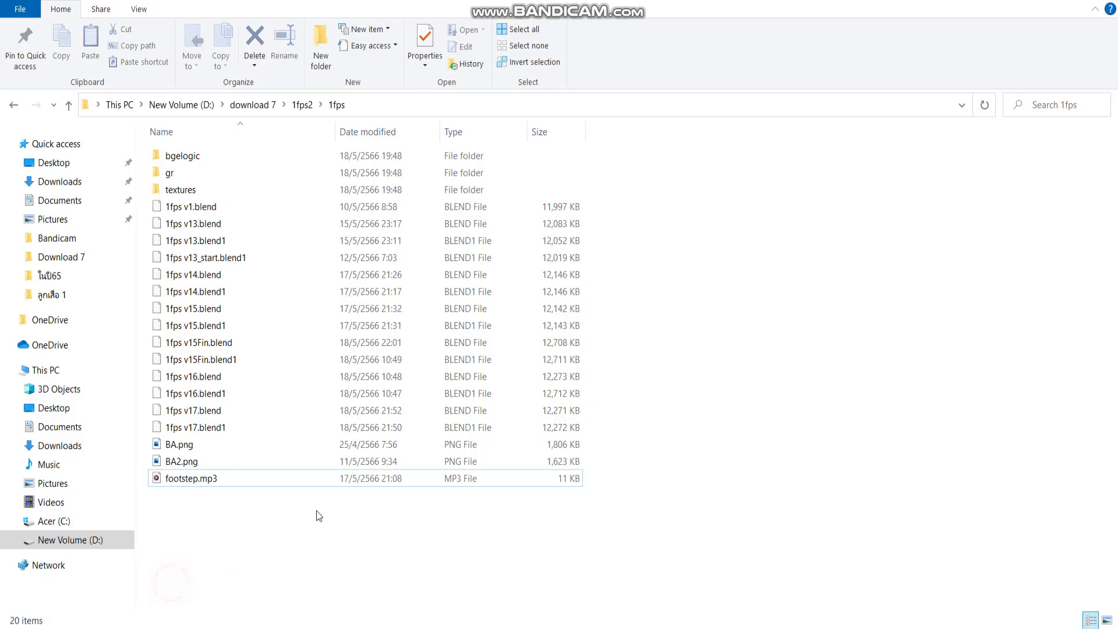
left_click(187, 478)
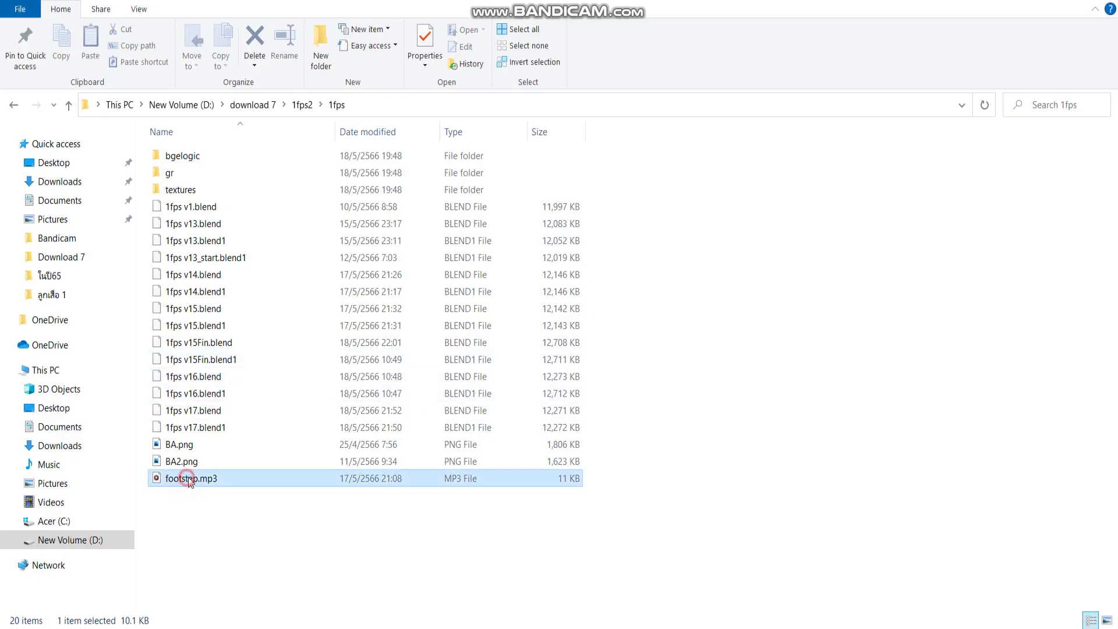
double_click(233, 476)
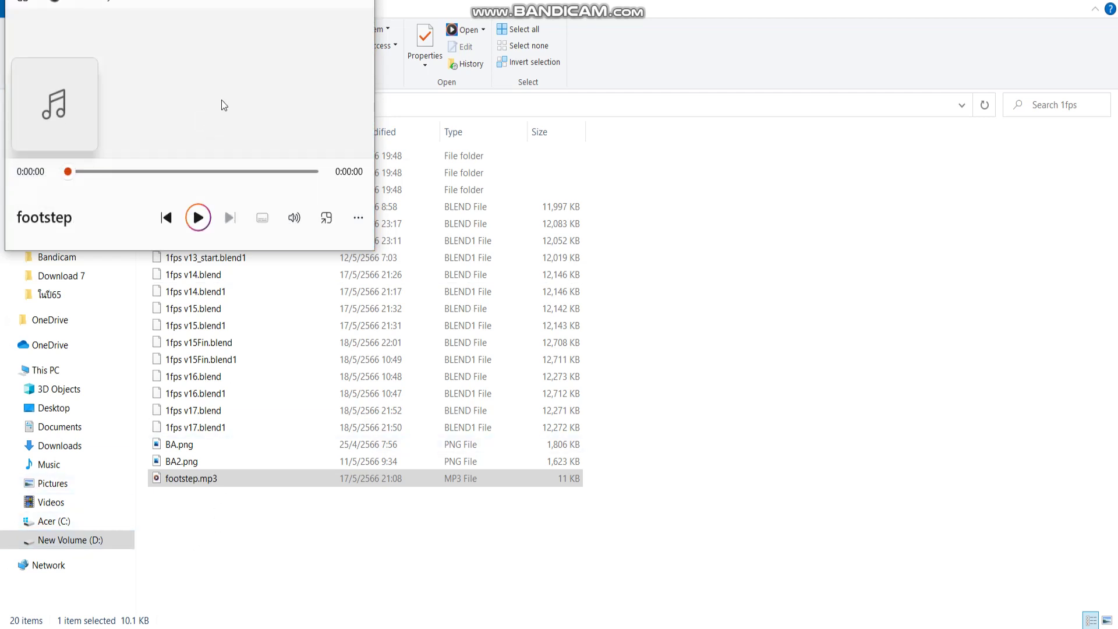
Step: Listen to the footstep sound a few times and close Media Player
left_click(198, 217)
left_click_drag(216, 16, 356, 184)
left_click(338, 386)
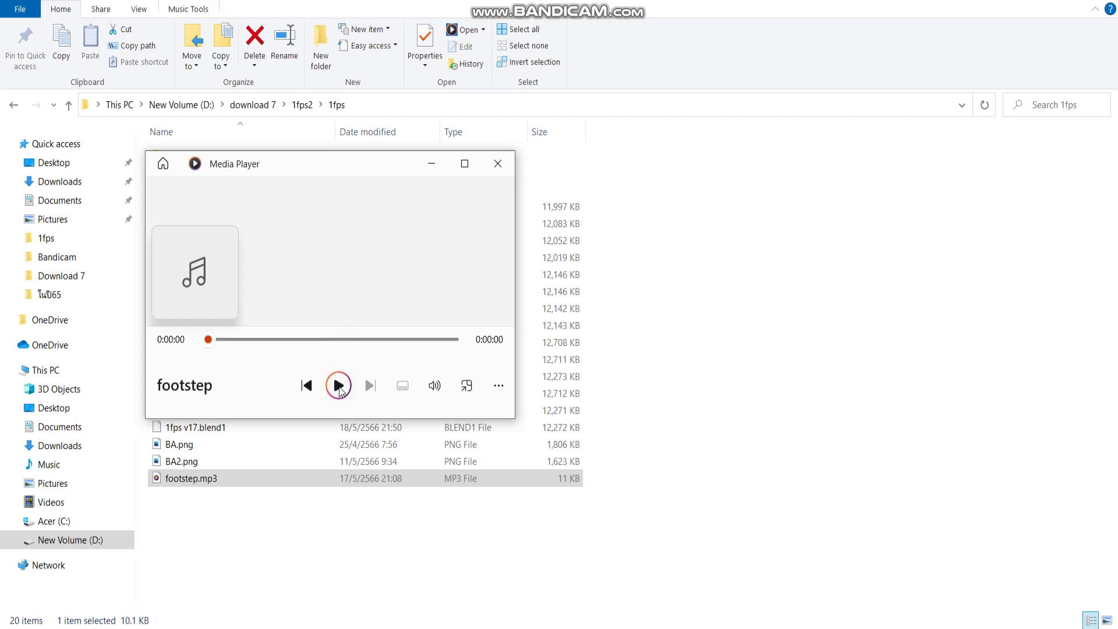
left_click(339, 386)
left_click(497, 163)
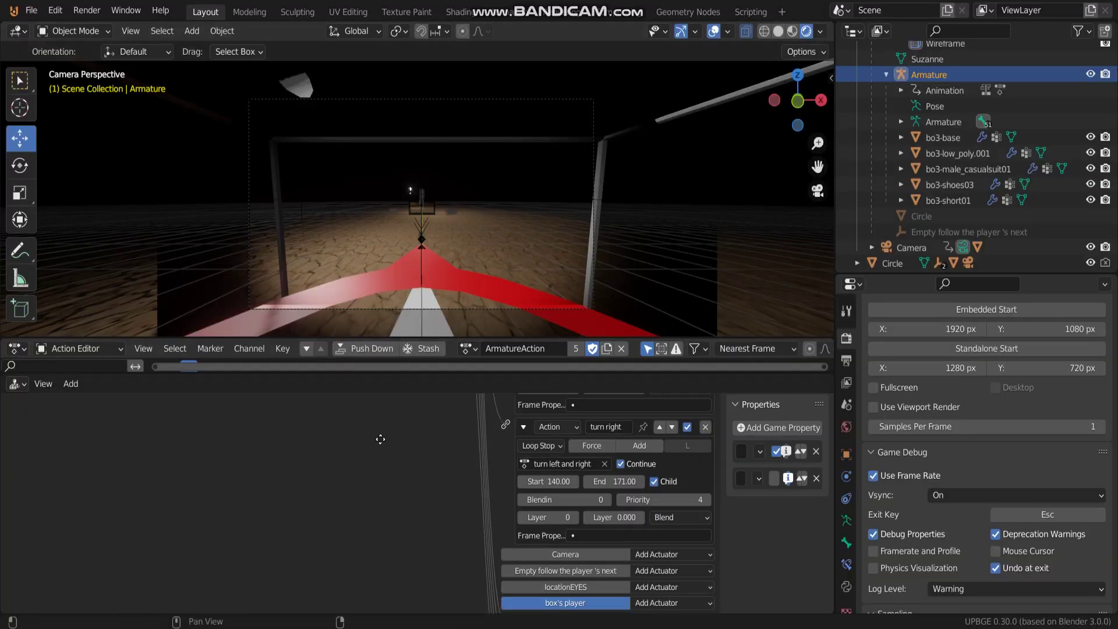
Step: Switch back to UPBGE and enlarge the Logic Bricks editor, bringing the start of the armature's logic bricks into view
middle_click_drag(379, 439, 328, 195)
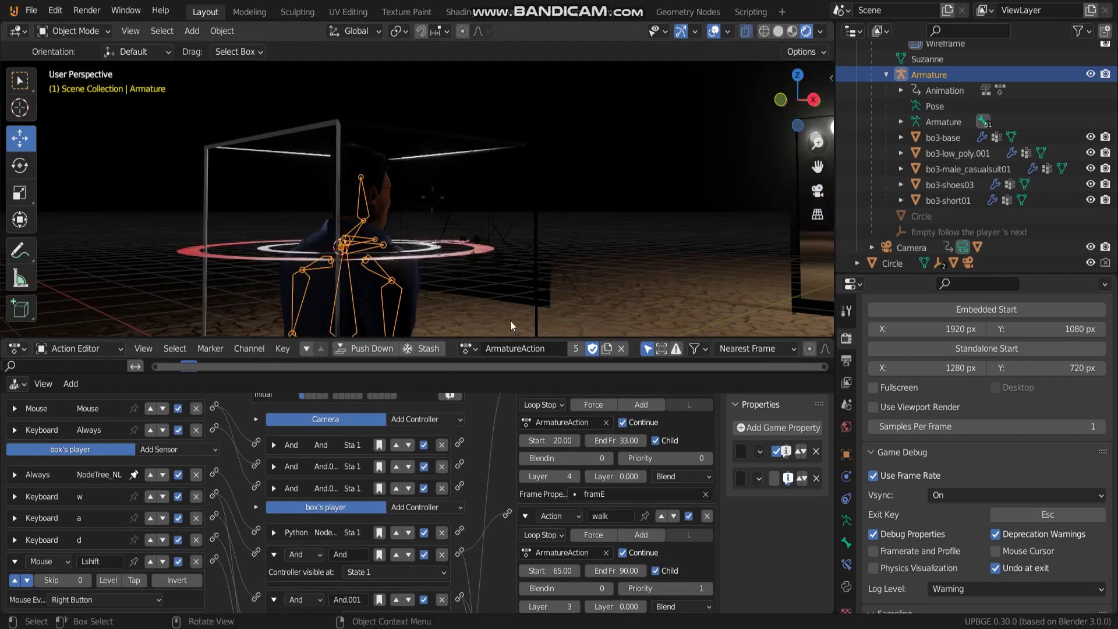
left_click_drag(516, 337, 523, 297)
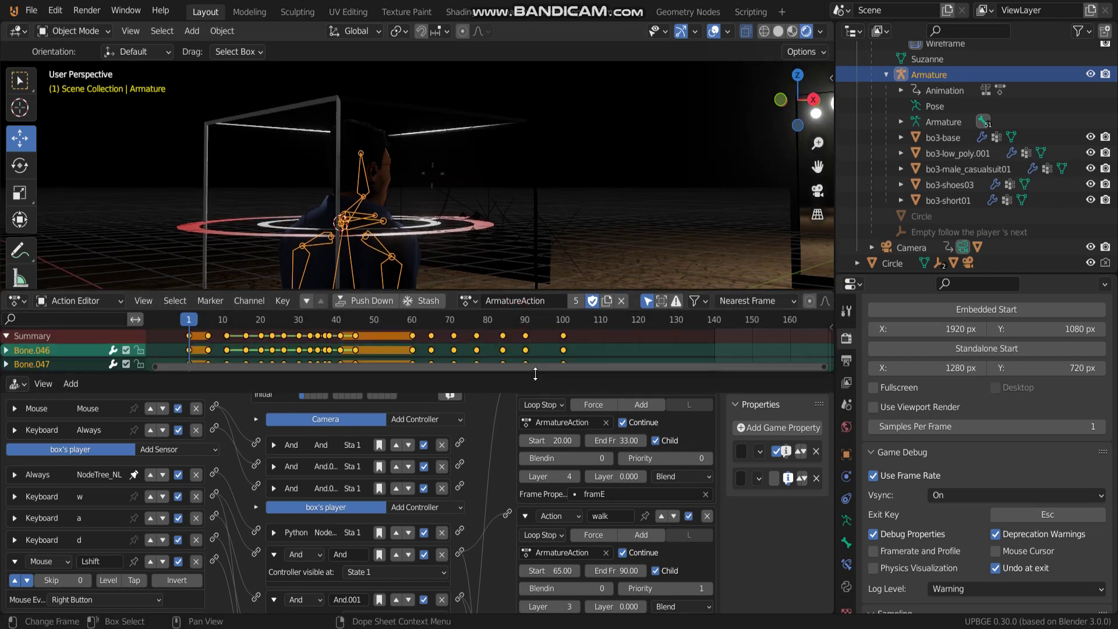
left_click_drag(535, 376, 545, 307)
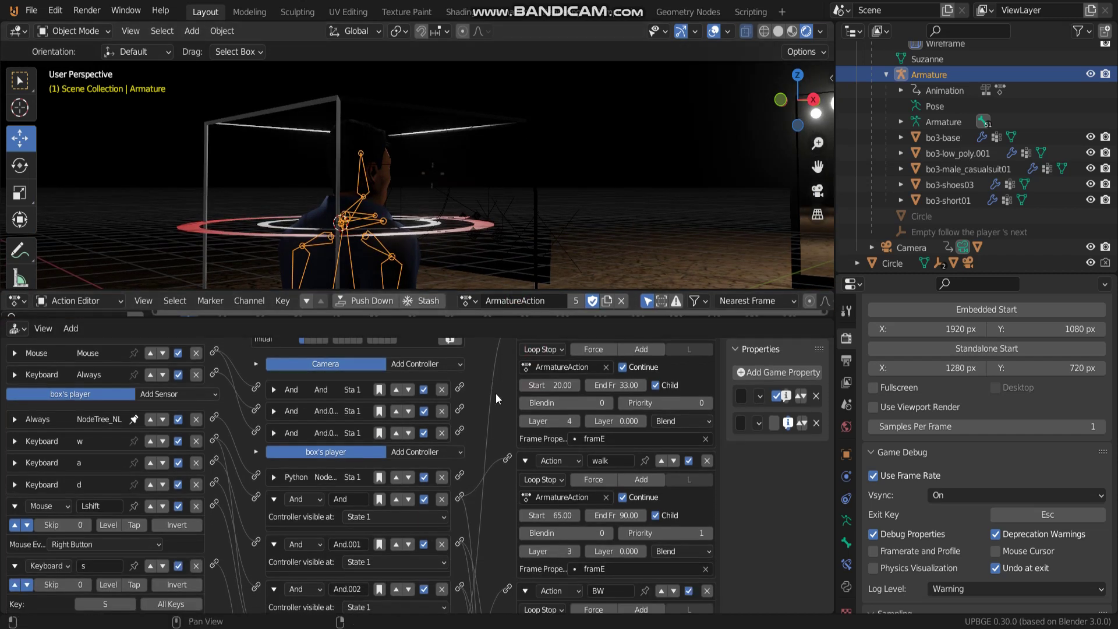
scroll(495, 393, "up", 3)
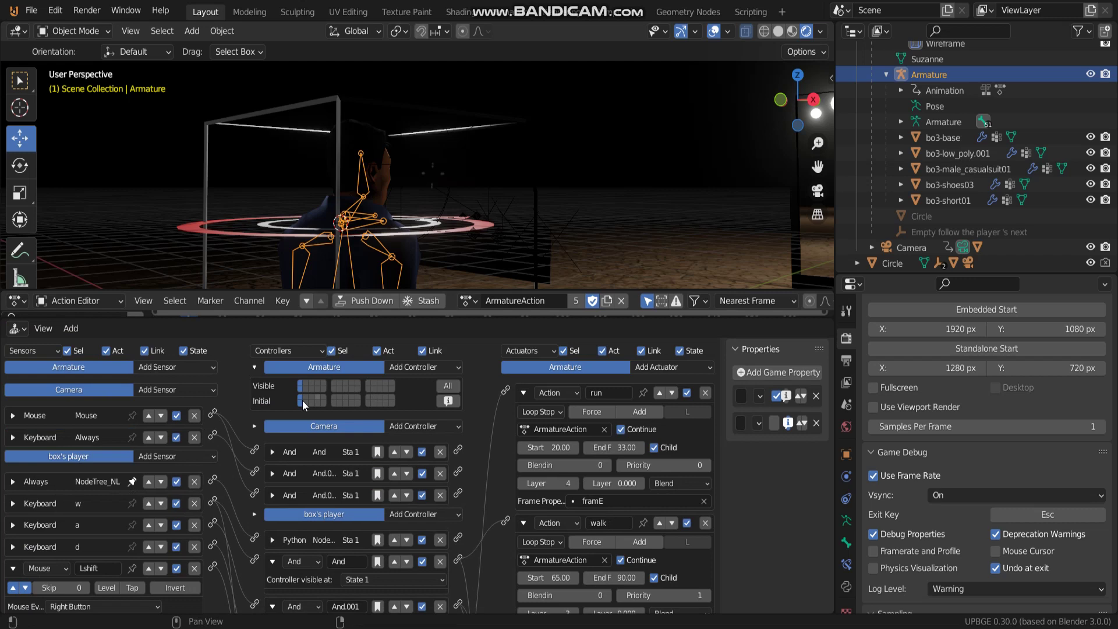
Step: Enlarge the 3D viewport, keep the Action Editor visible below it, and view the armature's feet closely from the side
left_click(319, 369)
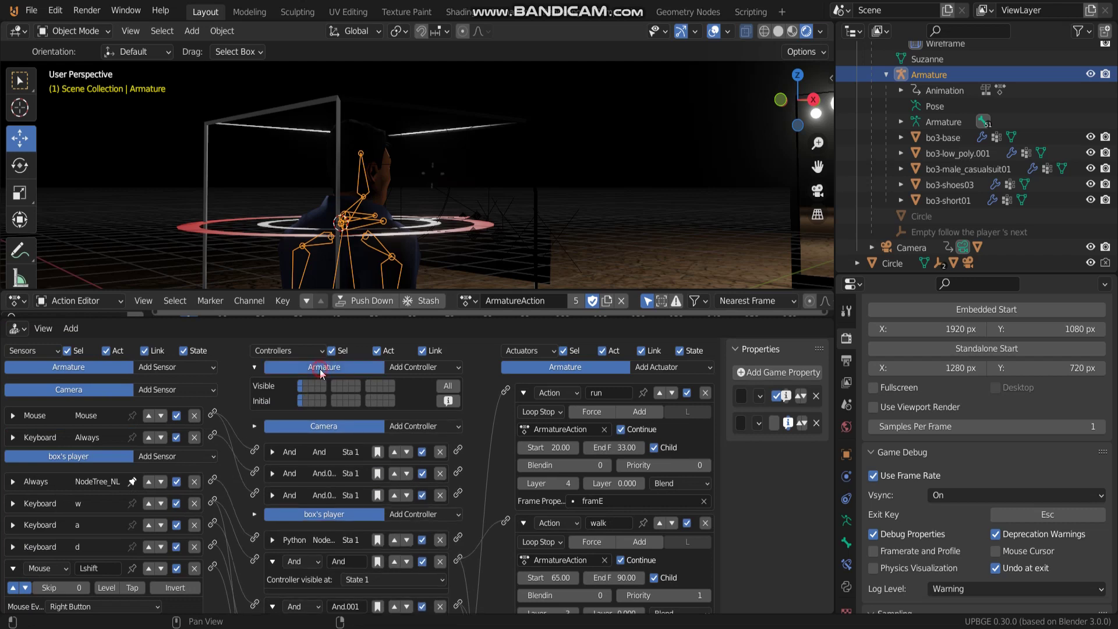
left_click(76, 369)
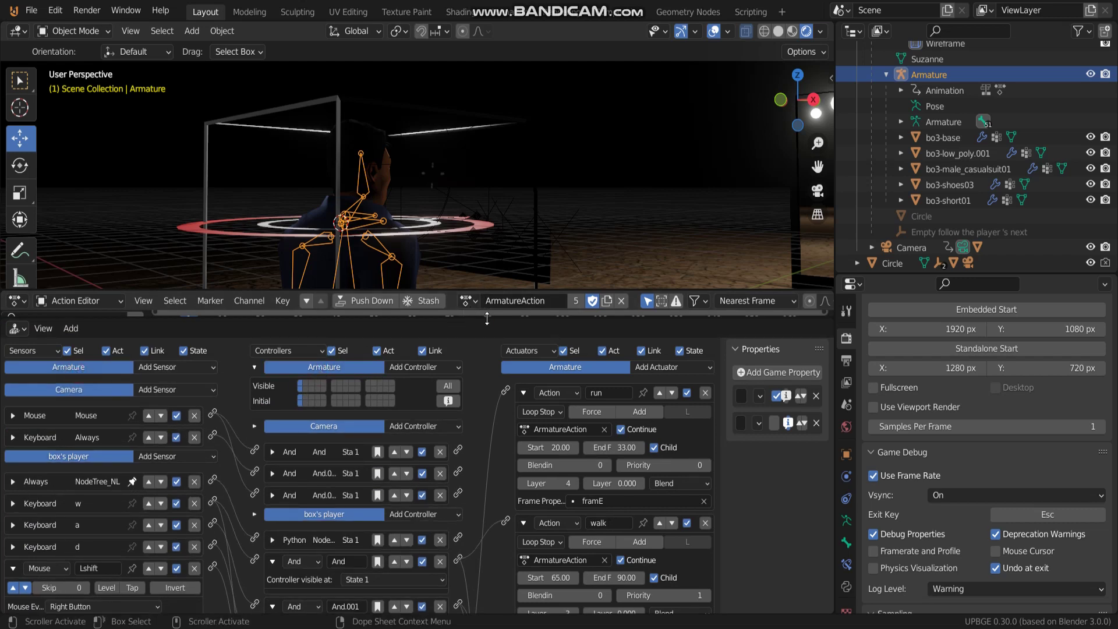
left_click_drag(486, 318, 487, 531)
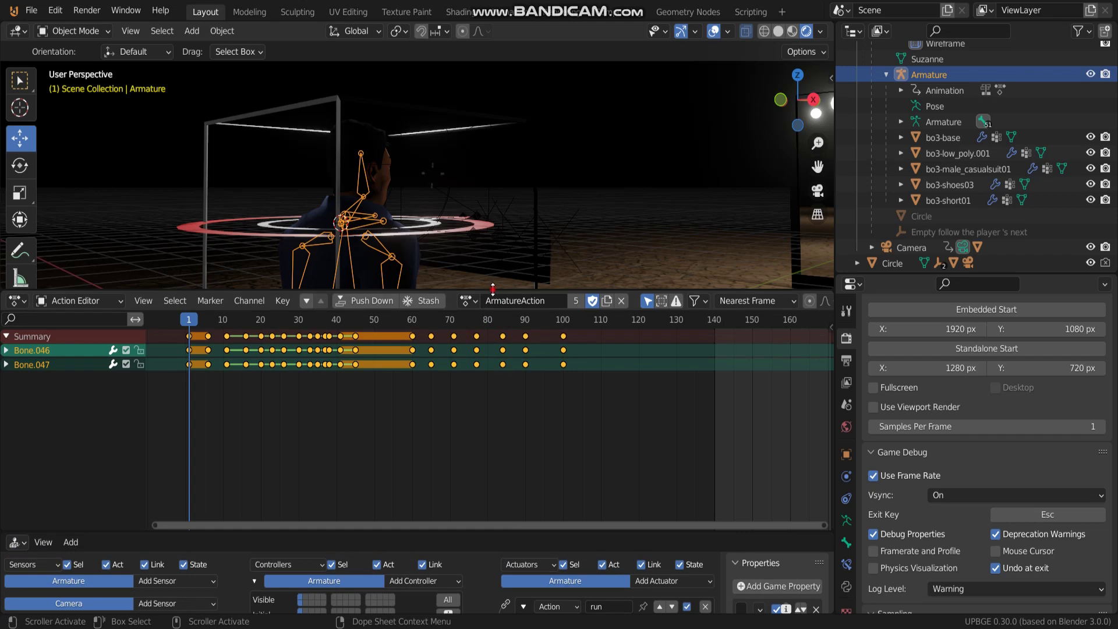
left_click_drag(492, 289, 493, 442)
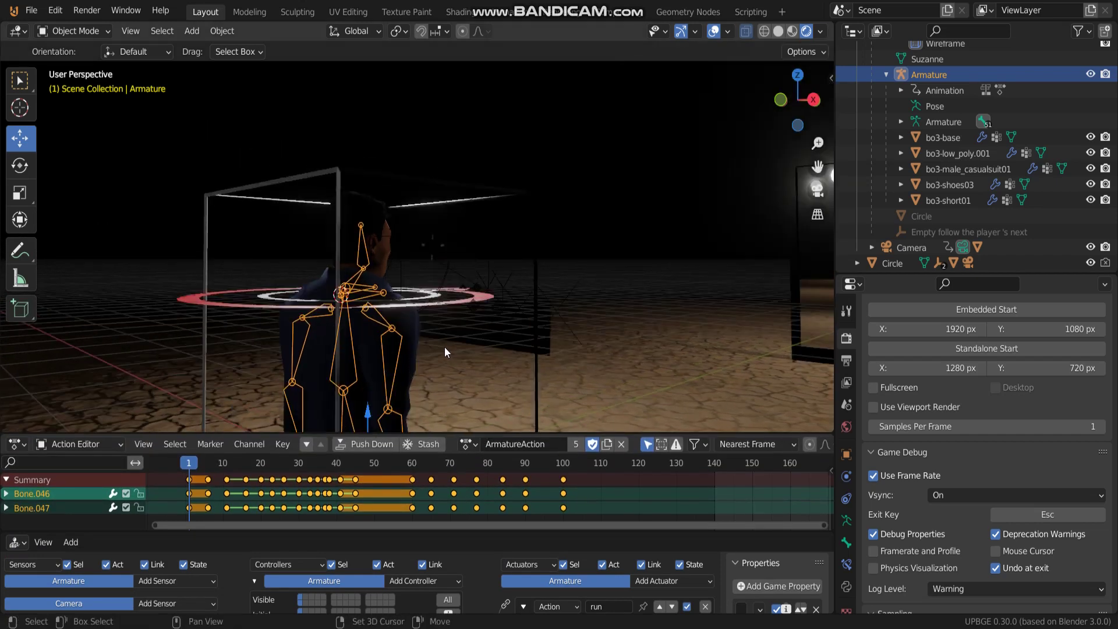
middle_click_drag(445, 352, 573, 88, "shift")
scroll(573, 87, "up", 2)
middle_click_drag(599, 292, 511, 219)
middle_click_drag(457, 394, 491, 378)
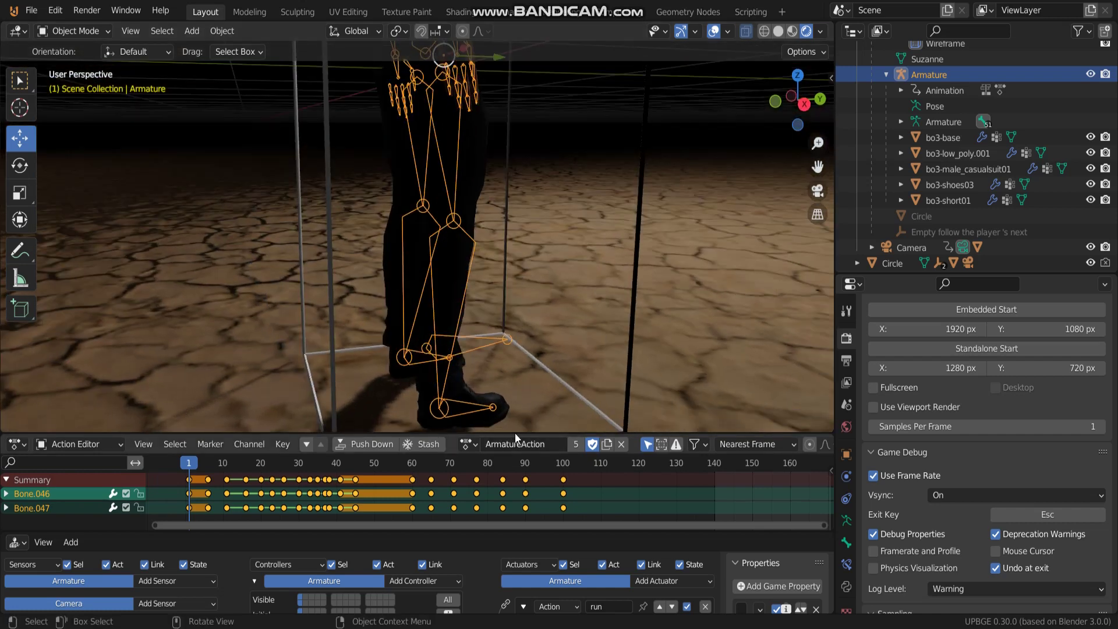
left_click_drag(515, 433, 515, 427)
middle_click_drag(487, 350, 417, 232, "shift")
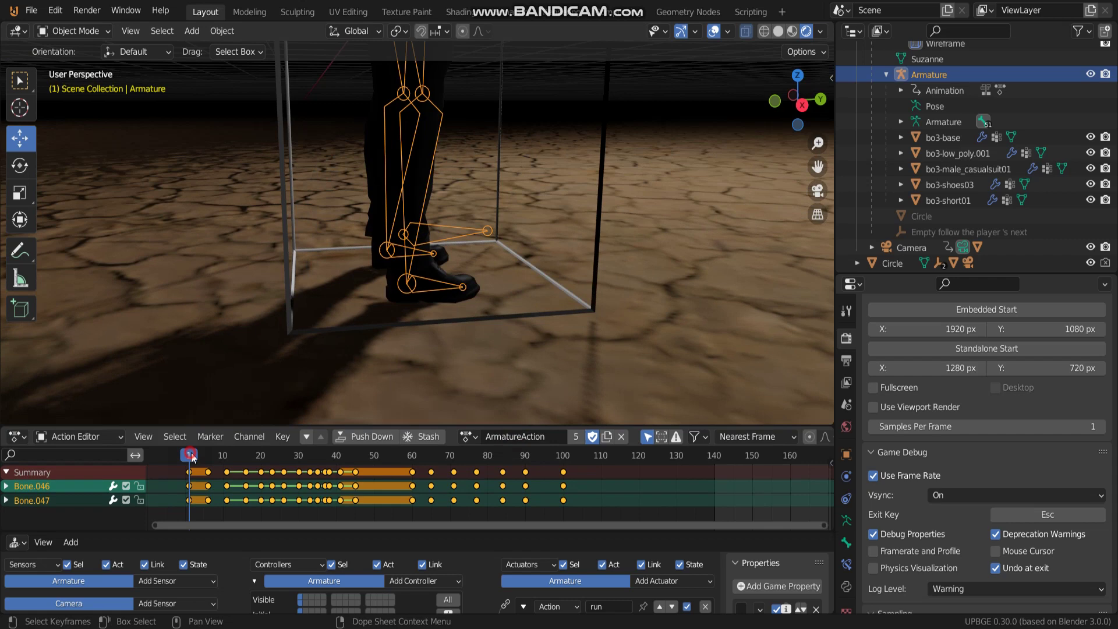
Step: Scrub through the run and walk frames of ArmatureAction to examine when each foot touches the ground
left_click_drag(192, 457, 255, 466)
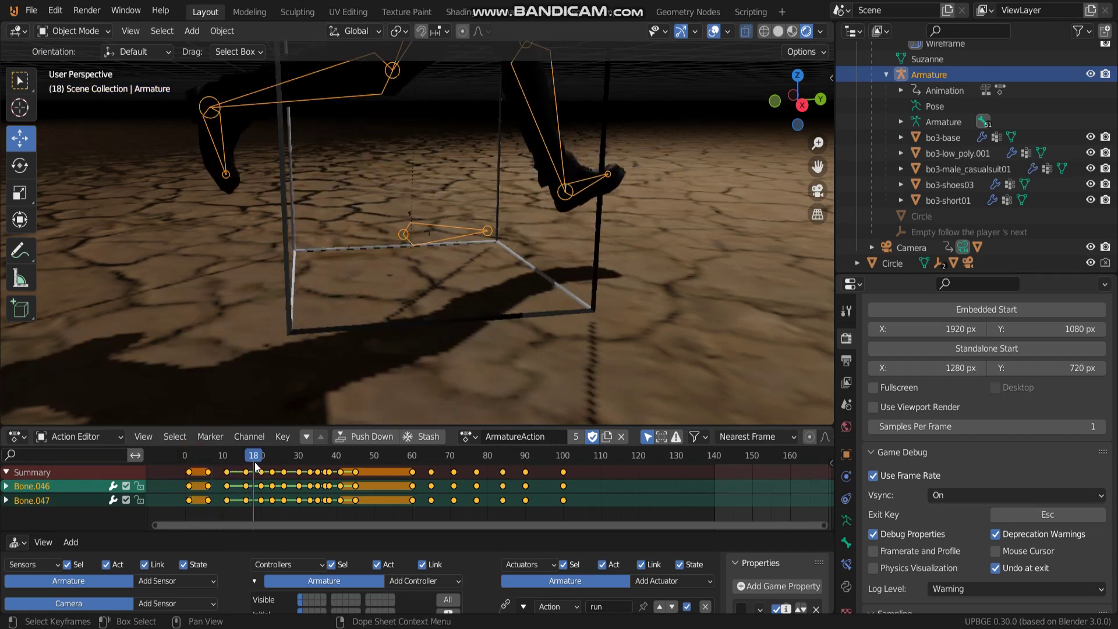
left_click_drag(254, 463, 484, 443)
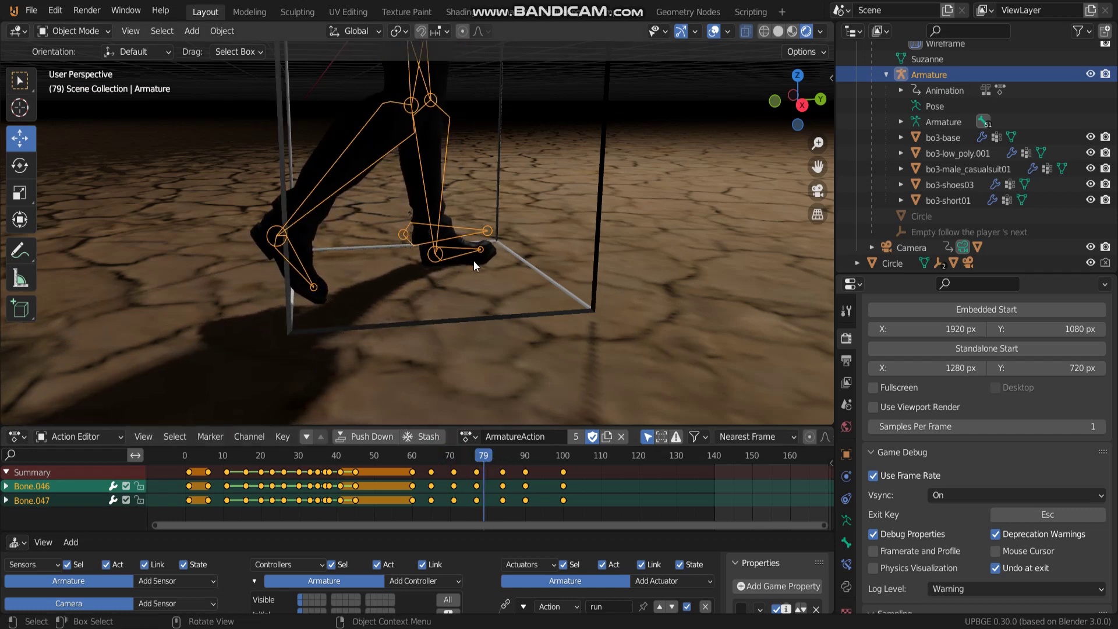
middle_click_drag(476, 242, 591, 264)
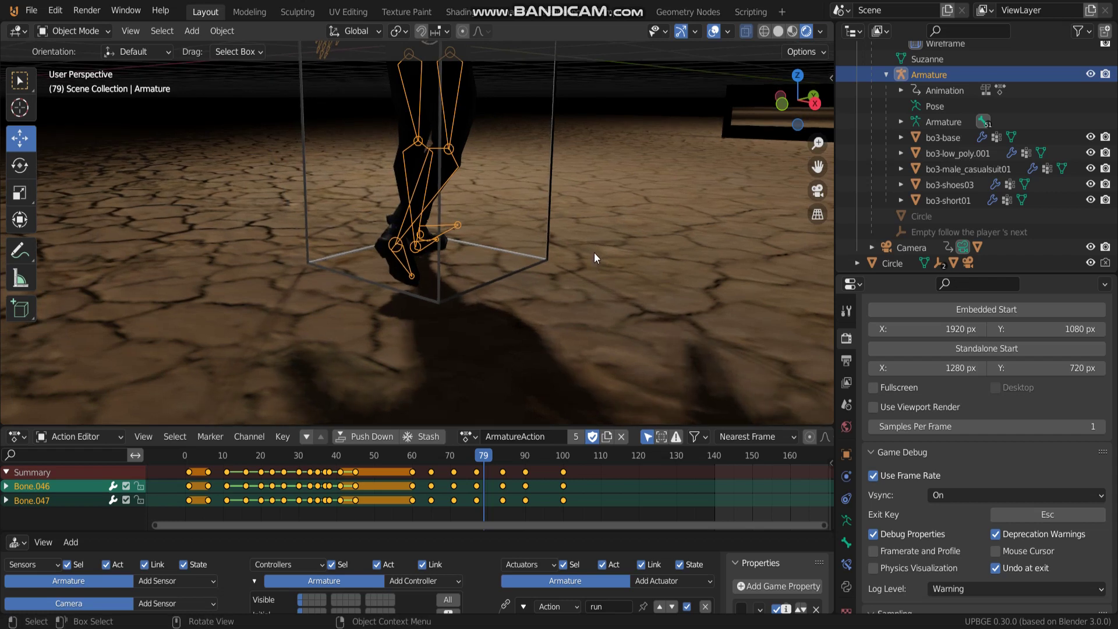
mouse_move(509, 292)
middle_mouse_down()
mouse_move(428, 310)
mouse_move(564, 288)
mouse_move(491, 294)
middle_mouse_up()
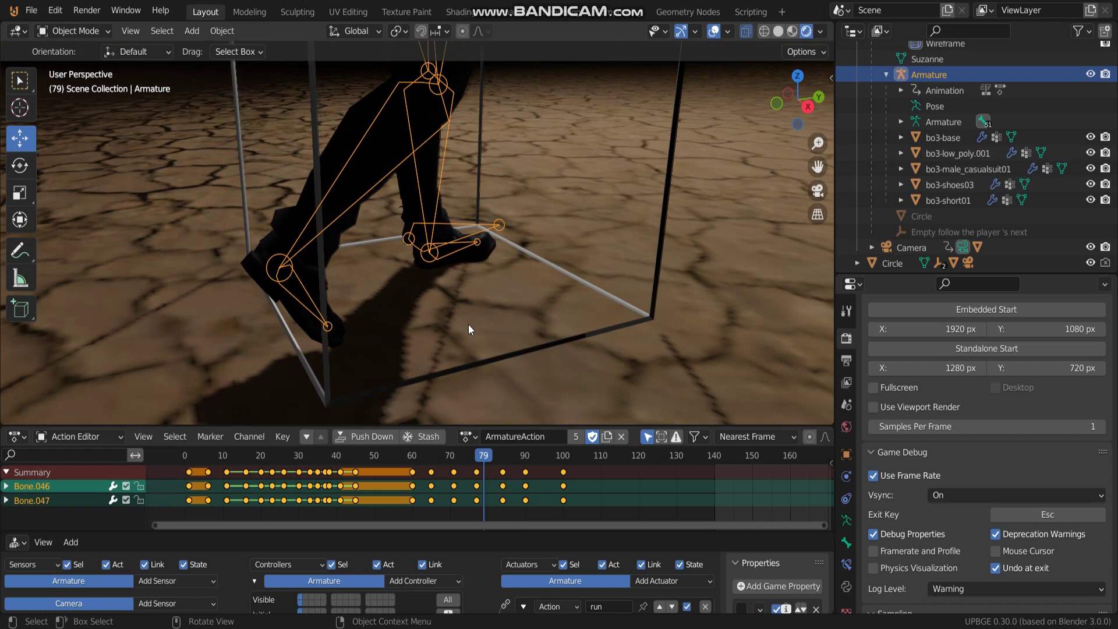
left_click_drag(459, 457, 502, 457)
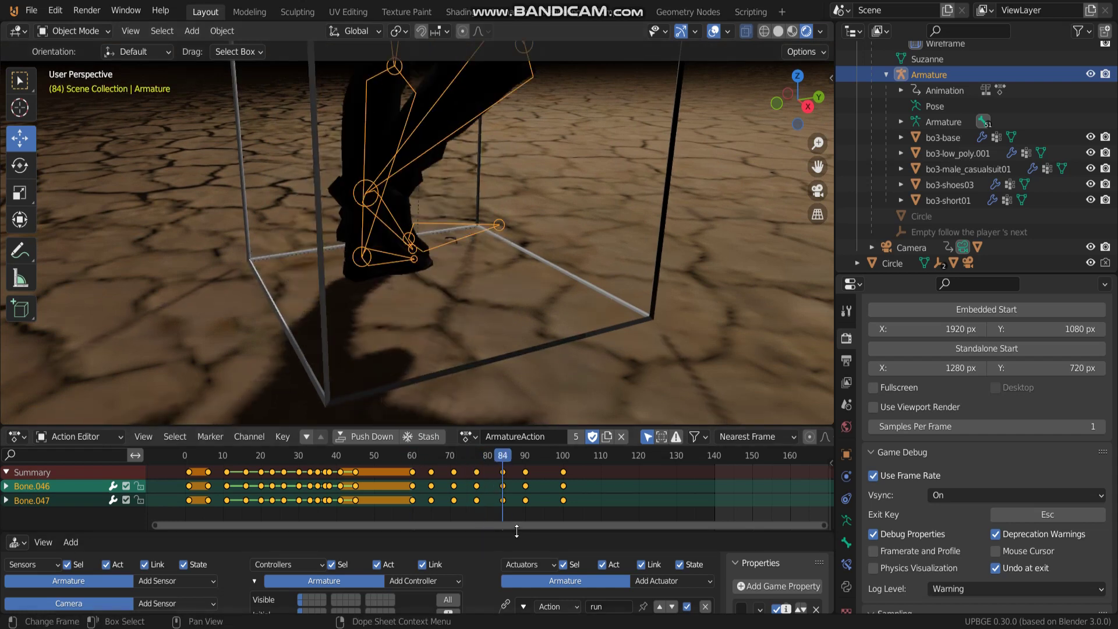
Step: Enlarge the Logic Bricks editor and add four Property sensors to the armature
left_click_drag(517, 532, 533, 481)
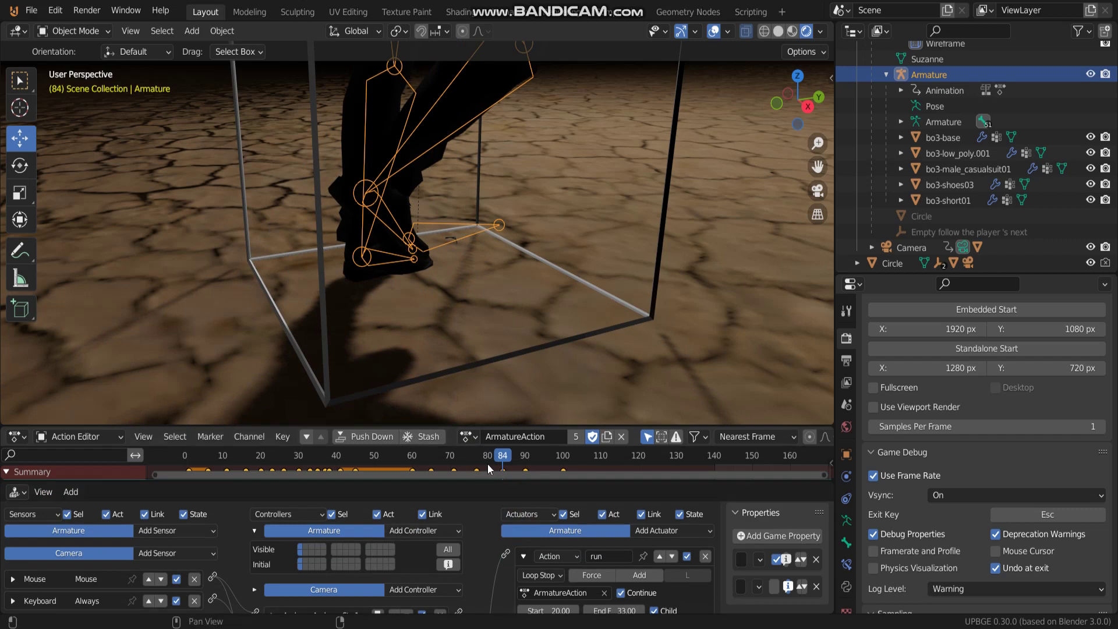
left_click_drag(499, 427, 507, 346)
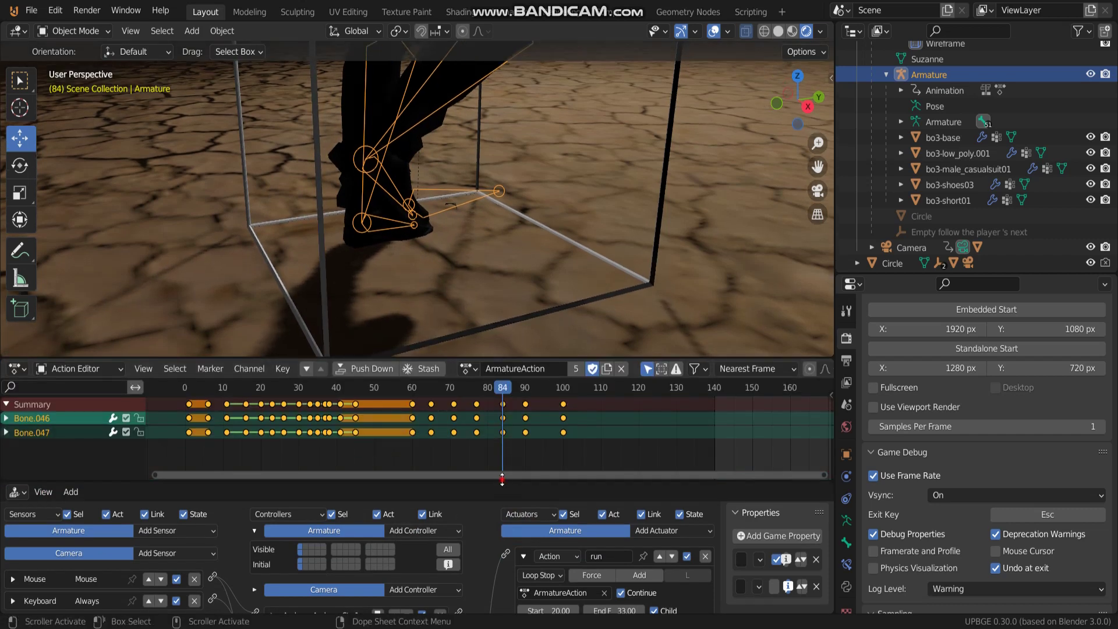
left_click_drag(502, 478, 502, 393)
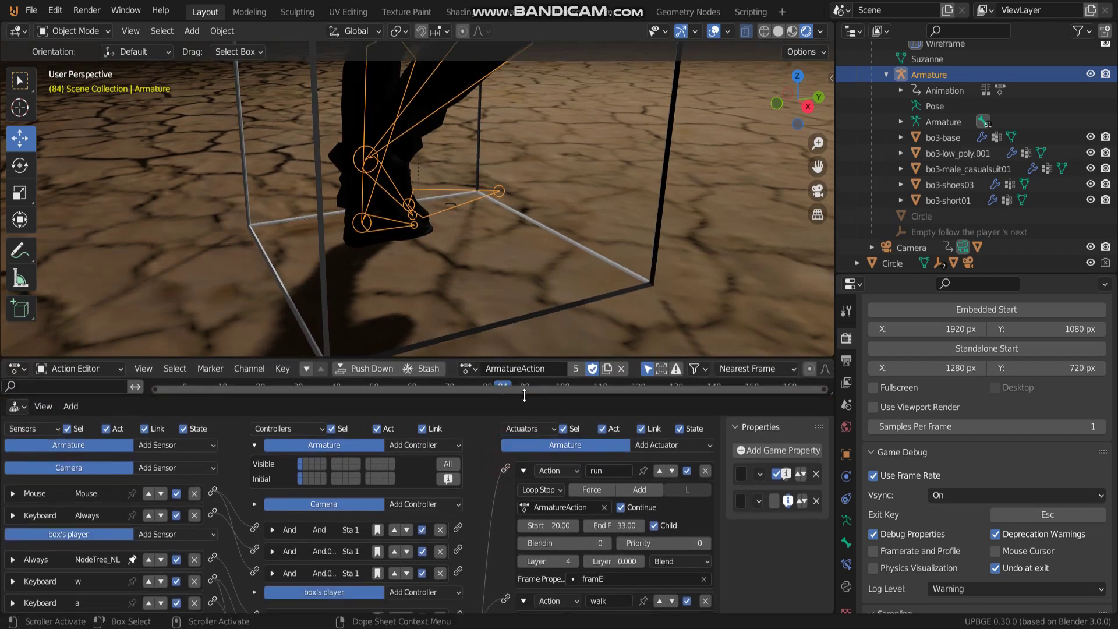
left_click(172, 446)
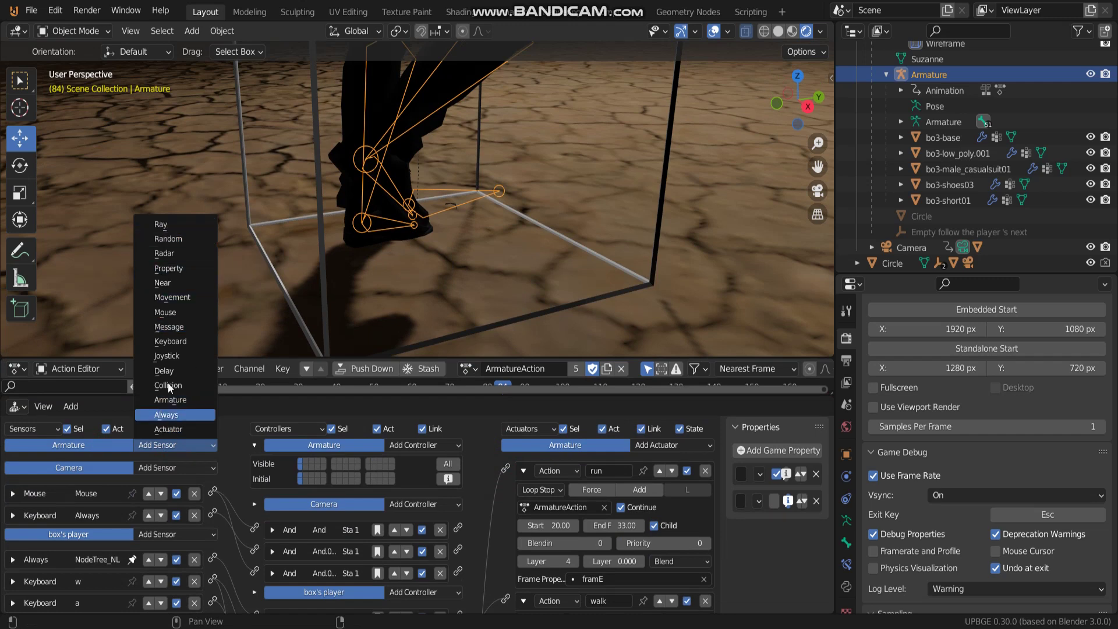
left_click(176, 268)
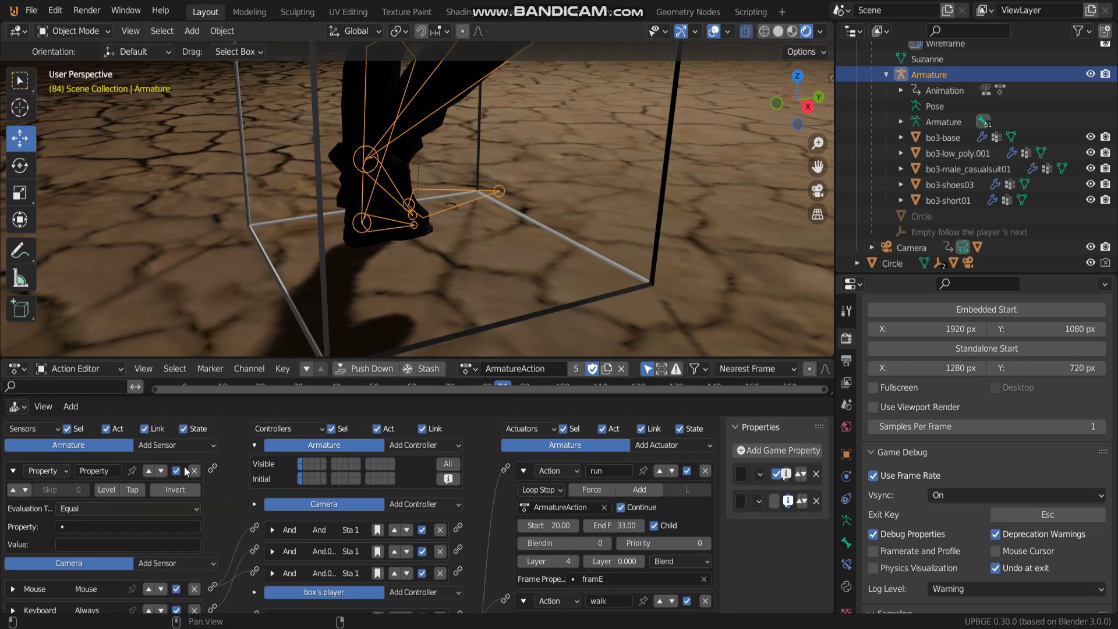
left_click(179, 446)
left_click(177, 267)
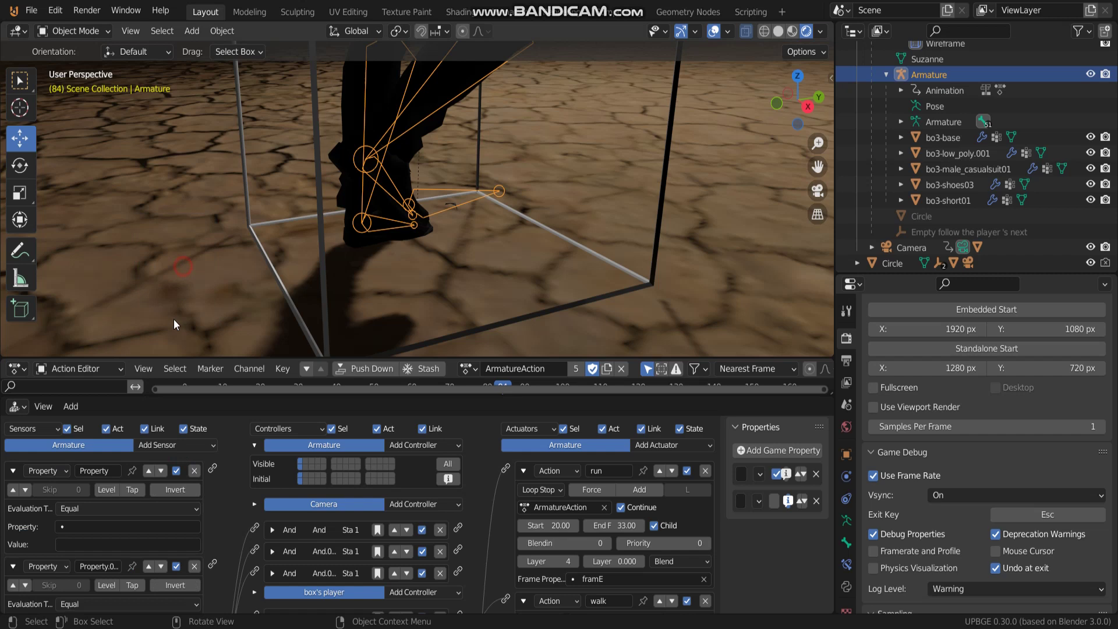
left_click(174, 446)
left_click(180, 268)
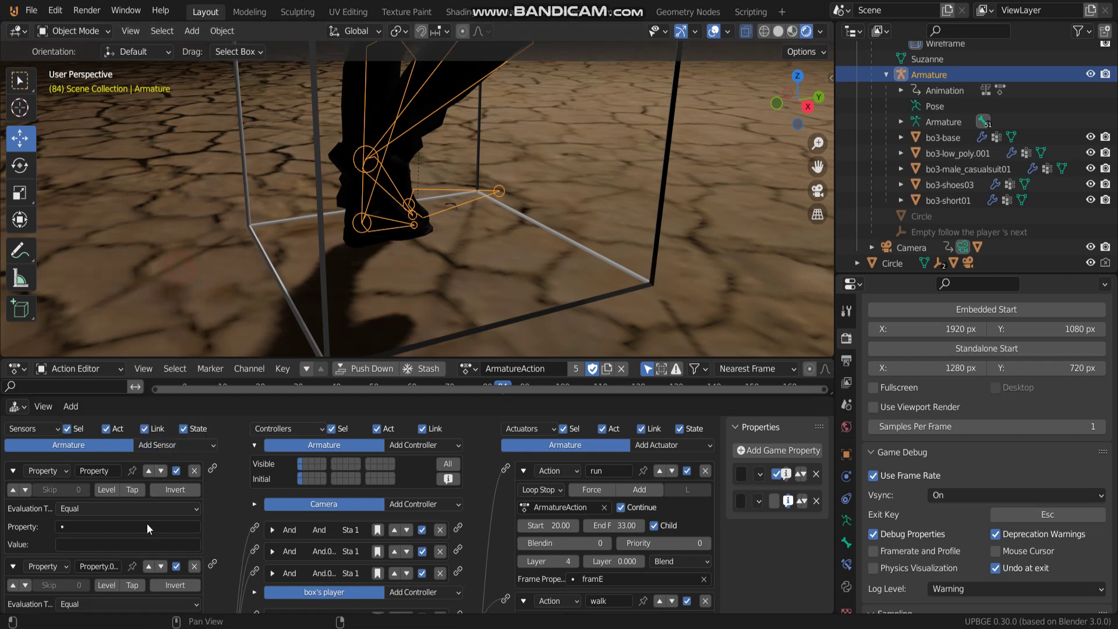
left_click(177, 445)
left_click(175, 264)
Step: Make the armature's first Property sensor evaluate the framE property
scroll(112, 576, "down", 4)
left_click(114, 443)
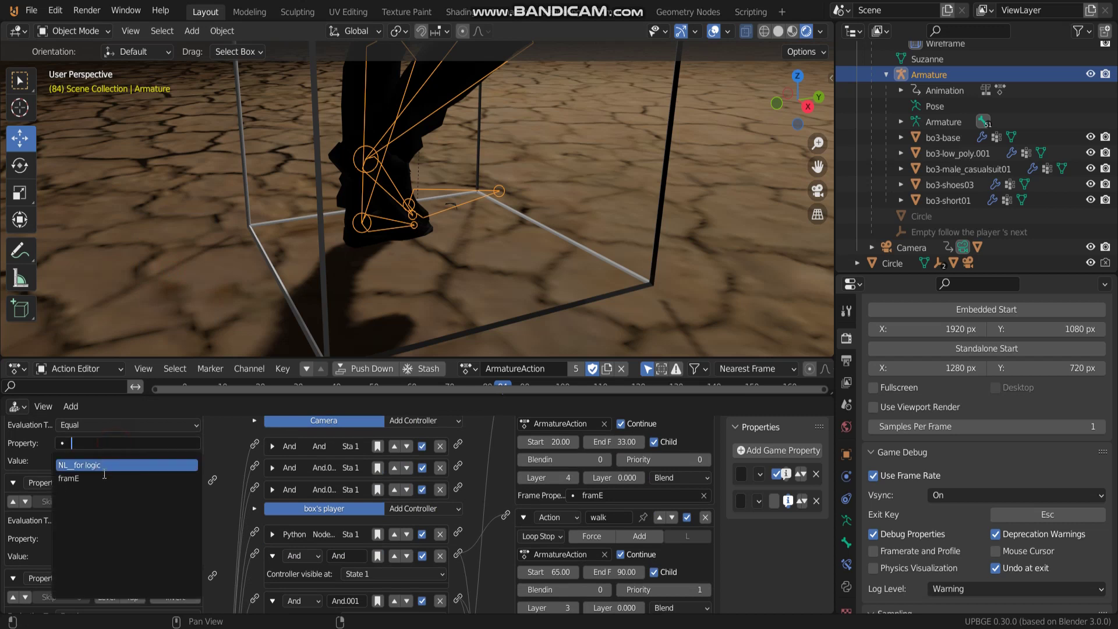
left_click(102, 470)
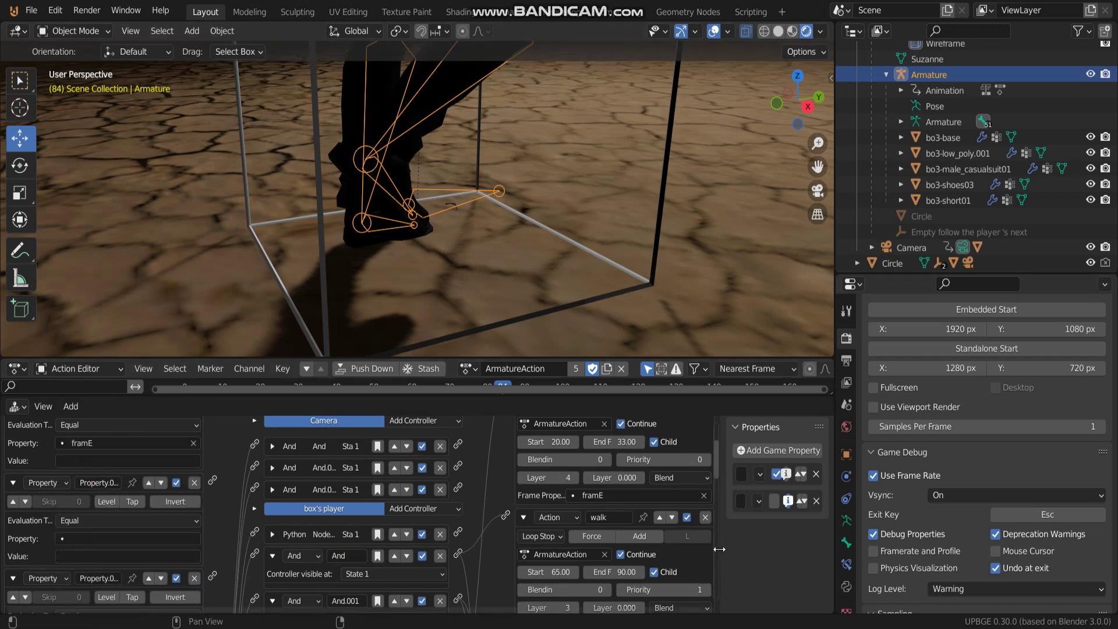
Step: Widen the game properties area and check the data type options of the framE property
left_click_drag(725, 466, 592, 484)
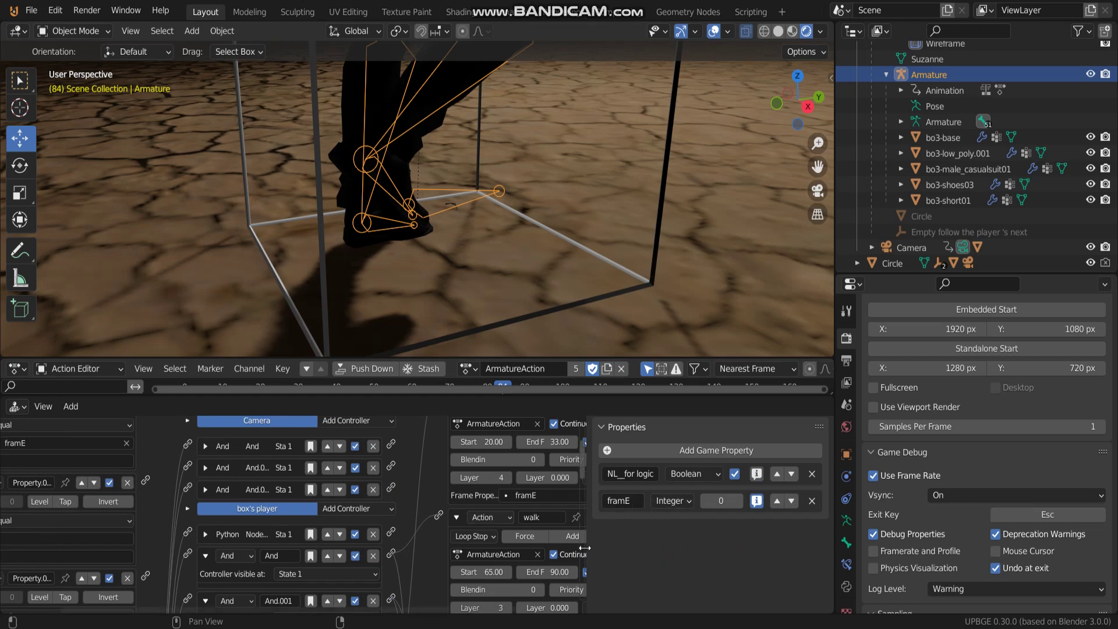
left_click_drag(585, 548, 549, 545)
left_click(596, 503)
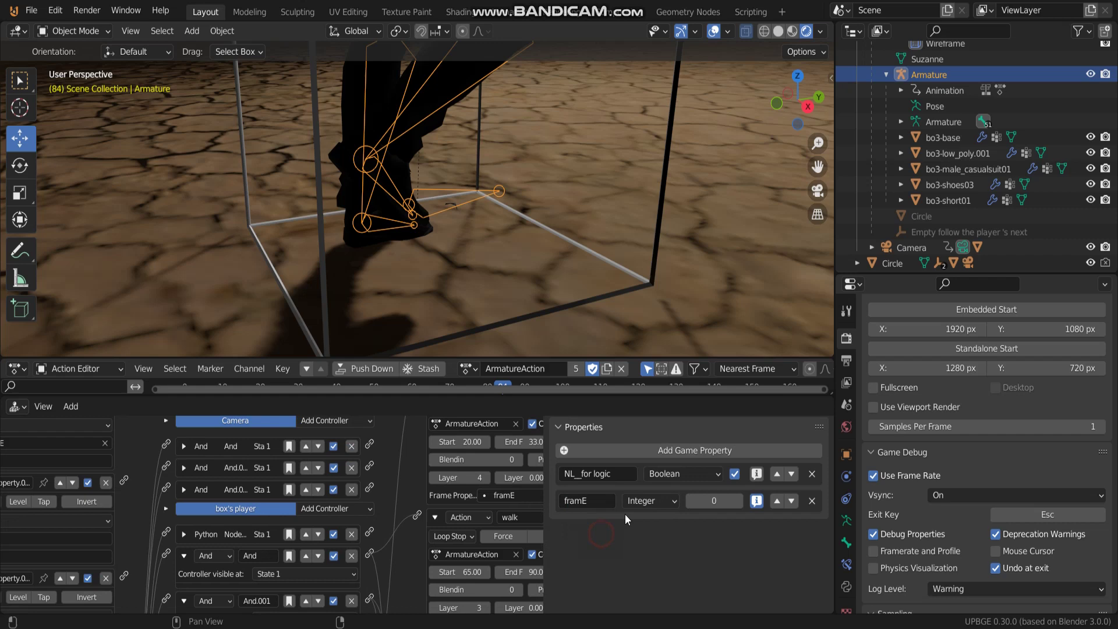
left_click(642, 502)
left_click(641, 504)
Step: Set the first Property sensor's value to 23, and make the second one check framE for the value 29
middle_click_drag(135, 468, 226, 536)
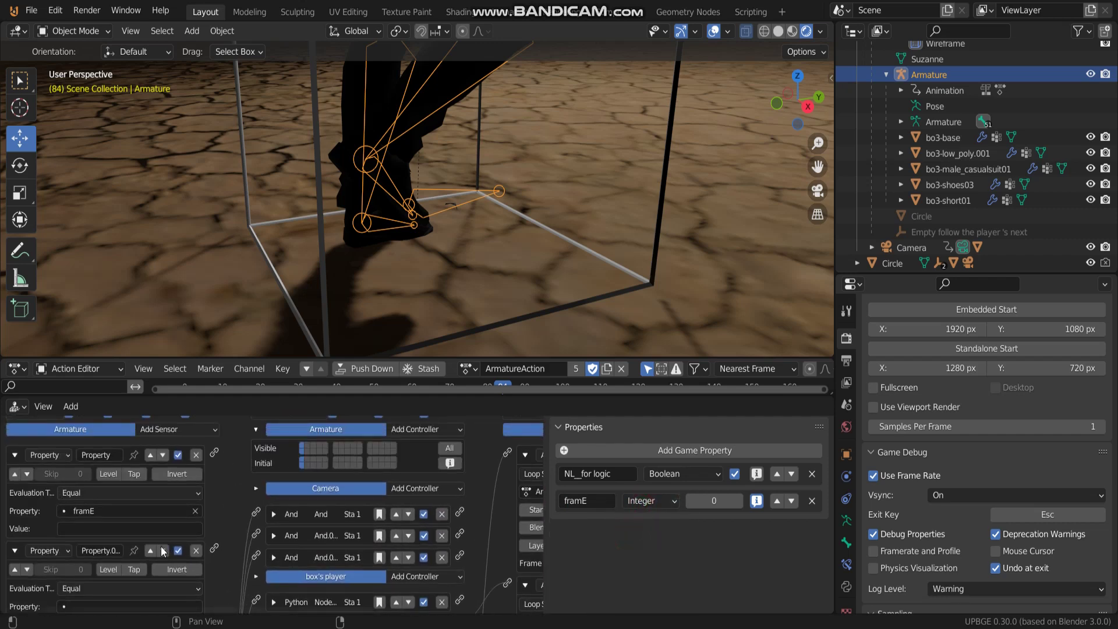
scroll(163, 551, "down", 4)
left_click(139, 456)
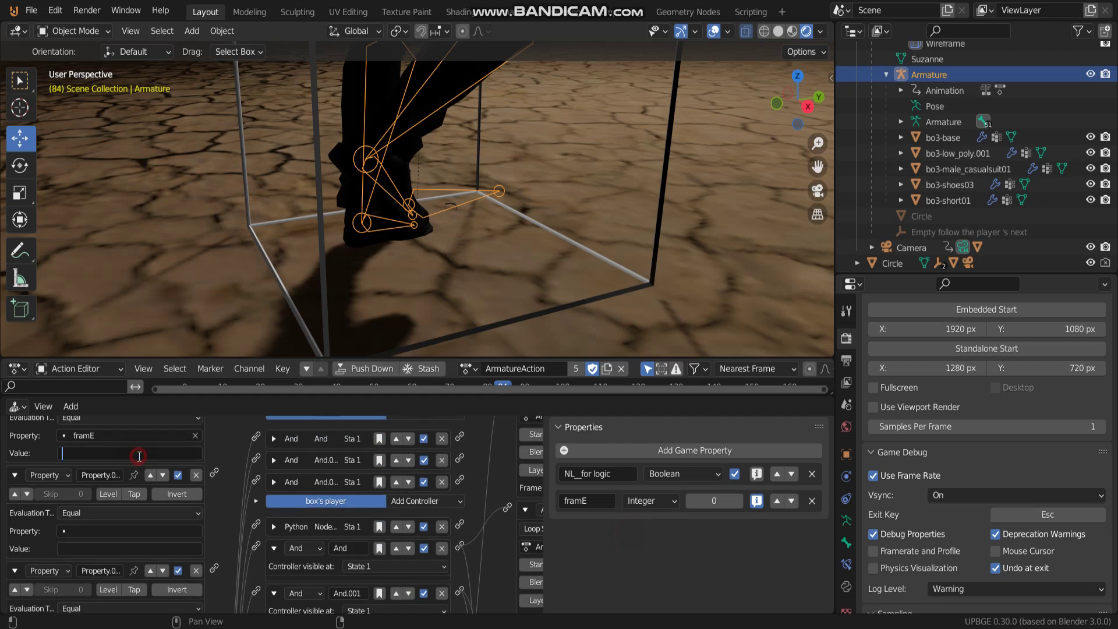
left_click(133, 553)
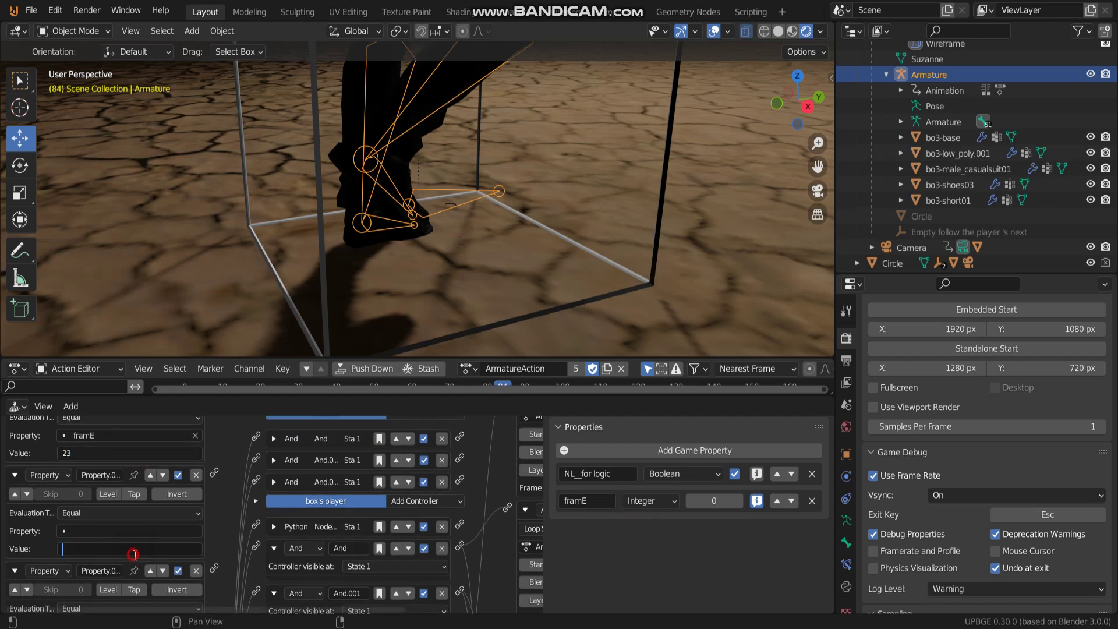
left_click(122, 530)
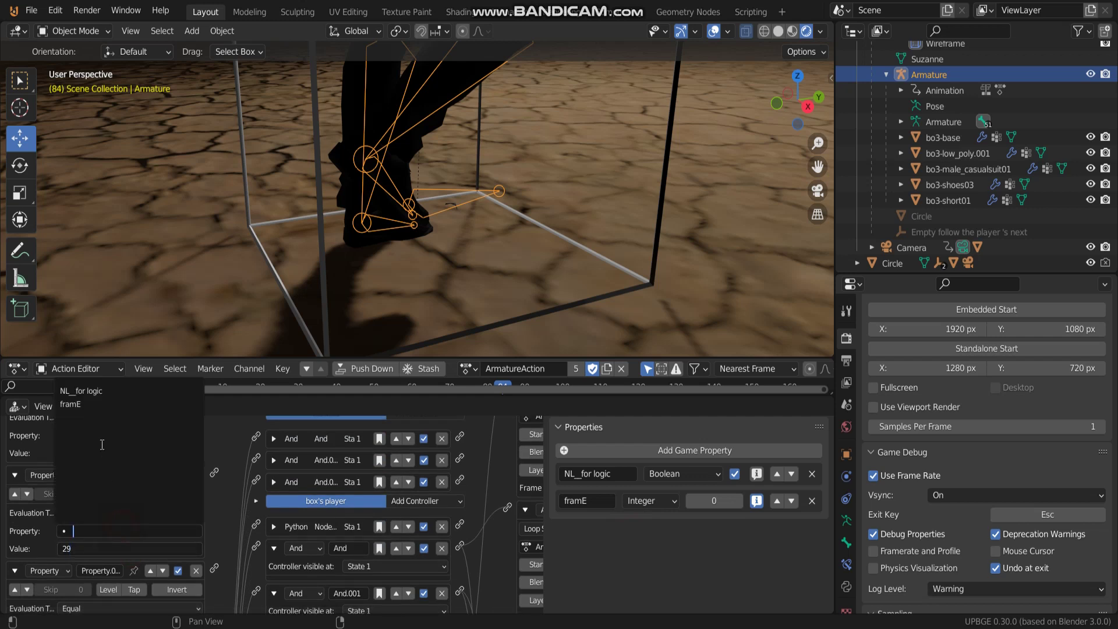
left_click(110, 404)
Step: Set the third and fourth Property sensors to check framE for the values 69 and 79
scroll(140, 512, "down", 6)
left_click(117, 490)
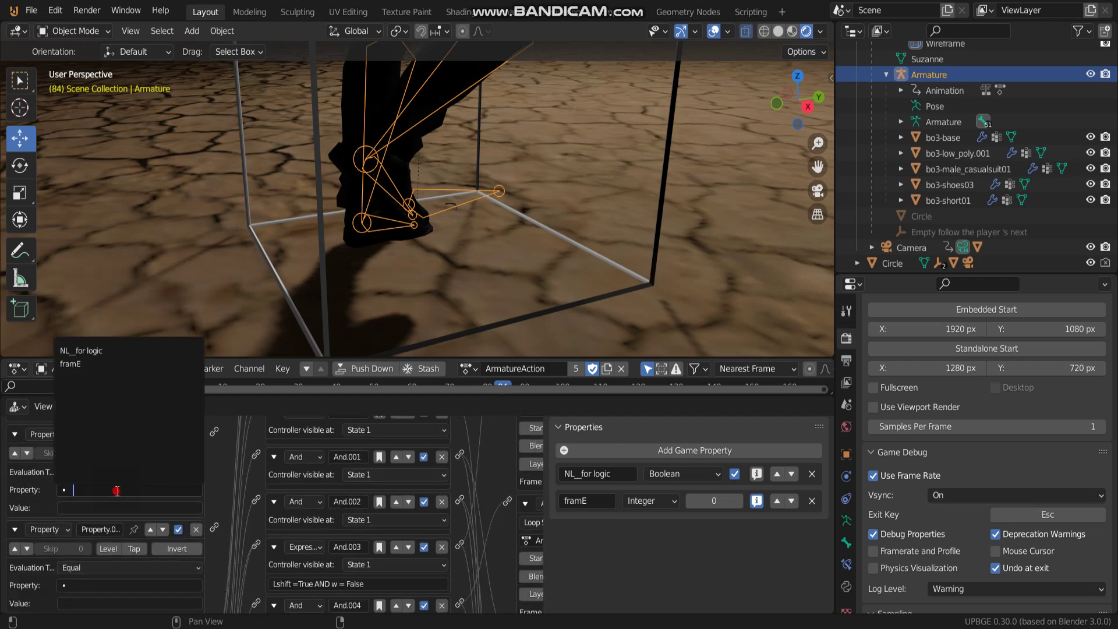
left_click(110, 366)
left_click(93, 506)
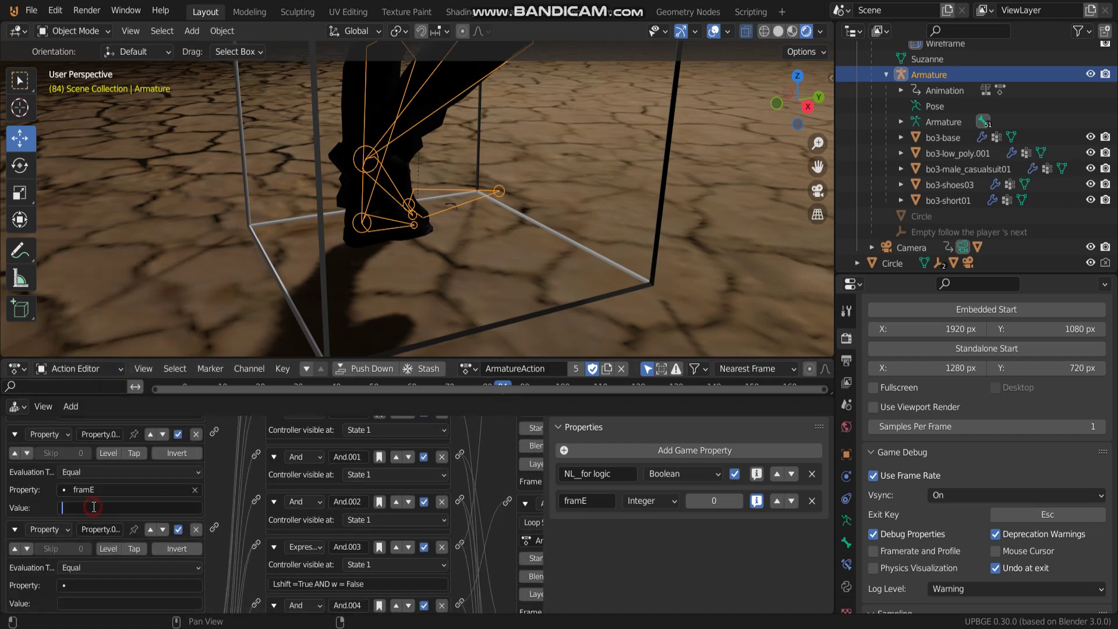
left_click(65, 585)
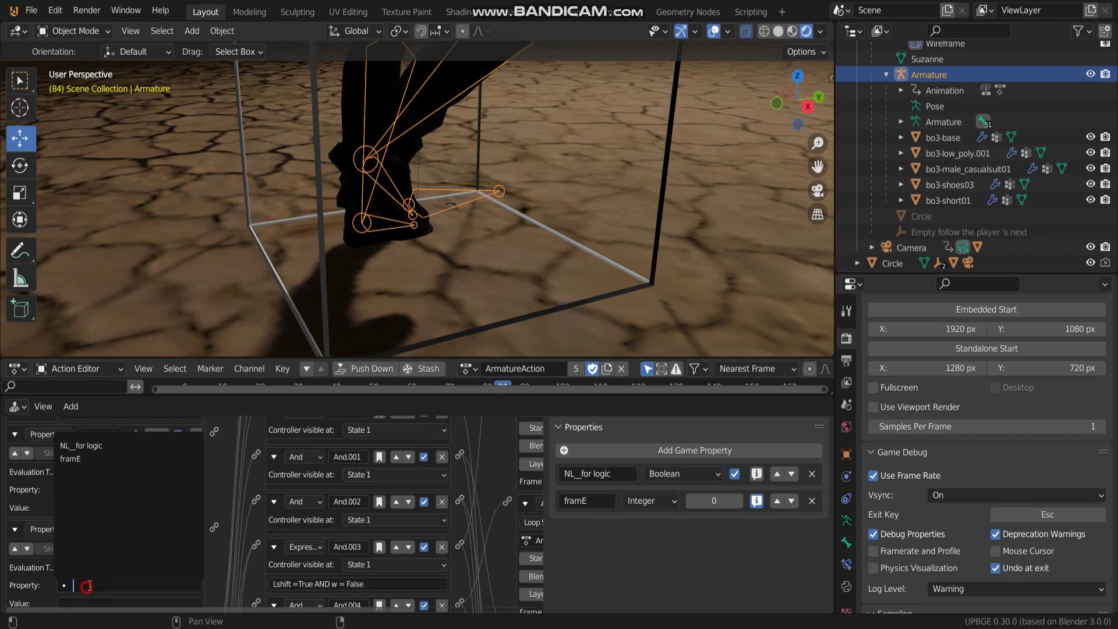
left_click(104, 458)
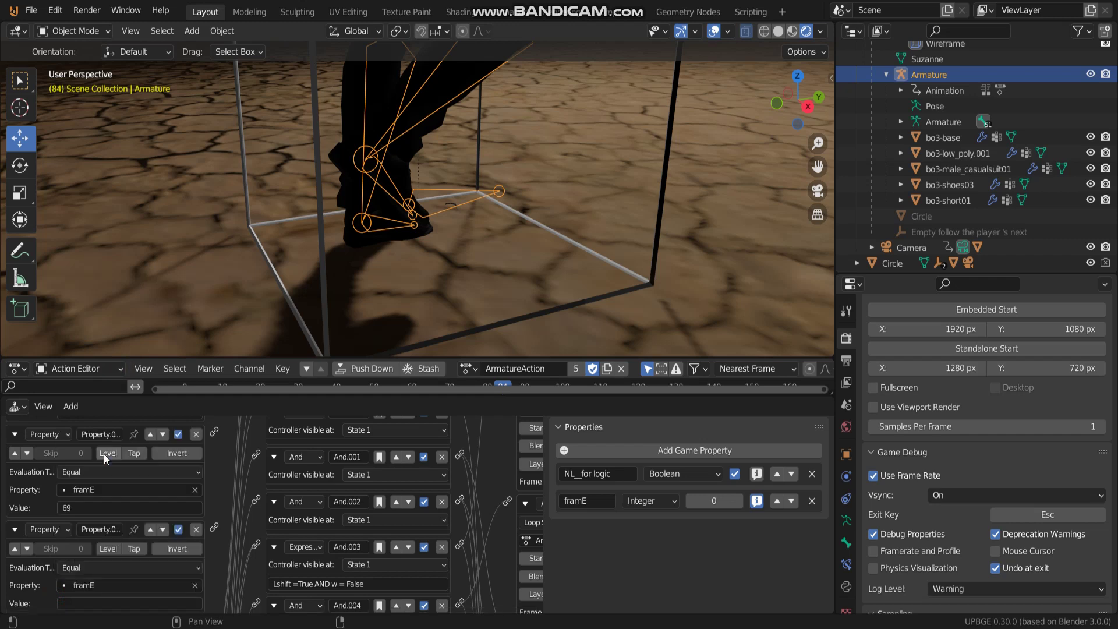
left_click(102, 603)
left_click(221, 469)
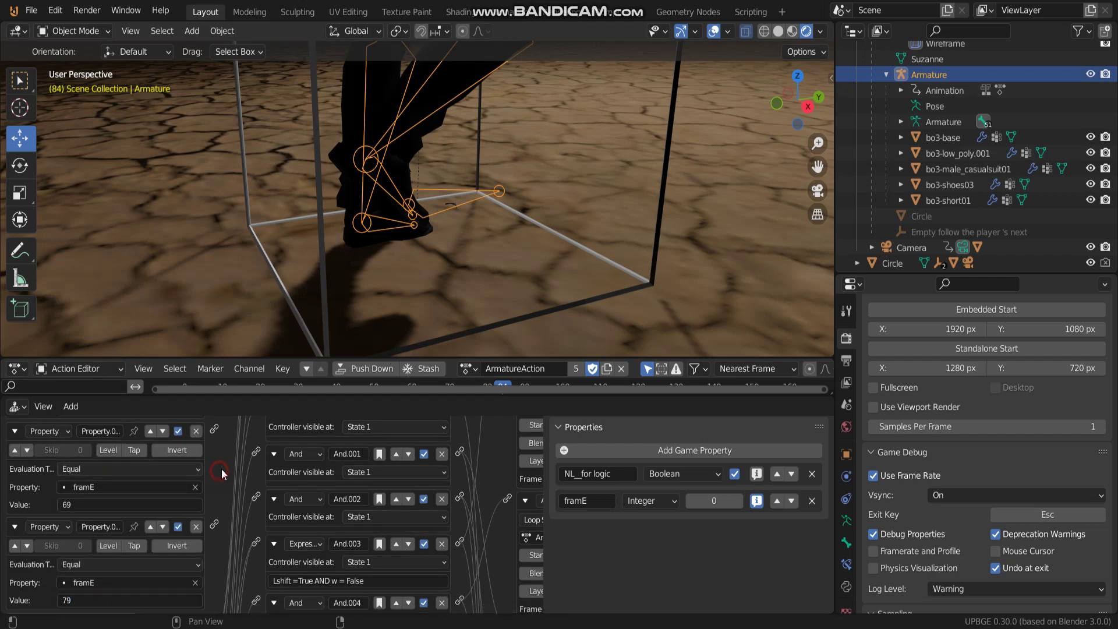
scroll(221, 470, "up", 1)
scroll(128, 481, "up", 1)
key("super+e")
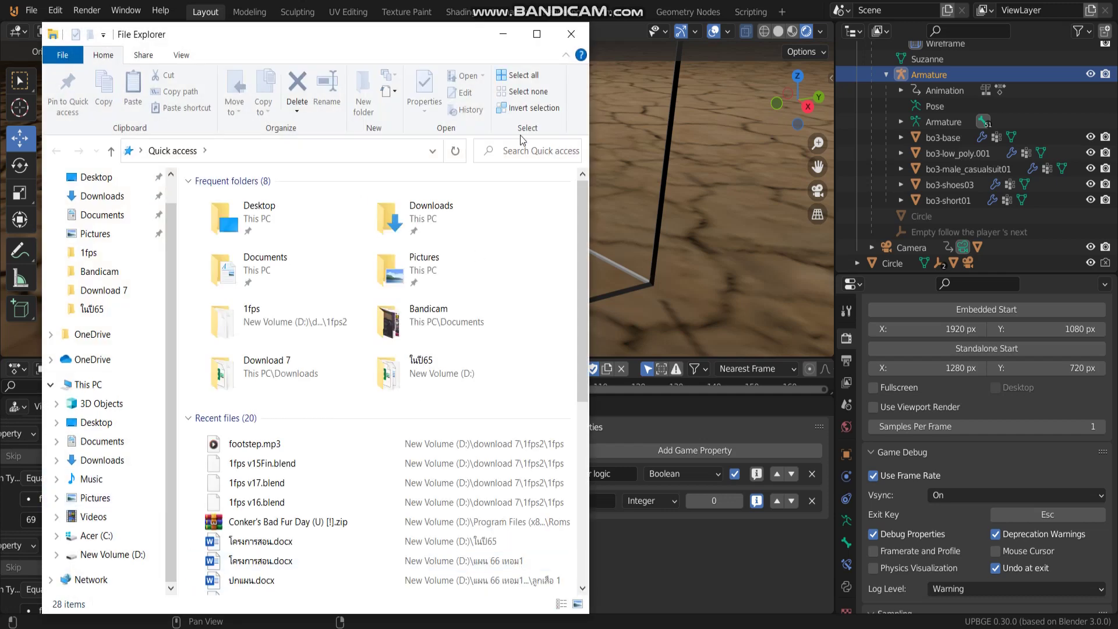
left_click(500, 33)
Step: Collapse the armature's four Property sensors
scroll(231, 454, "down", 3)
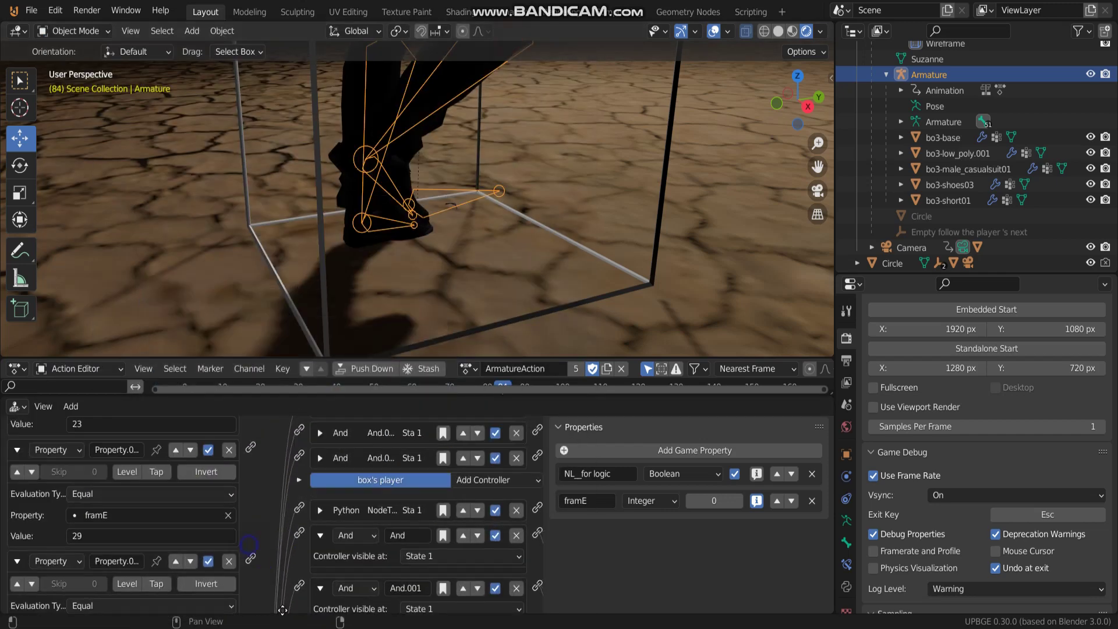
scroll(49, 450, "down", 4)
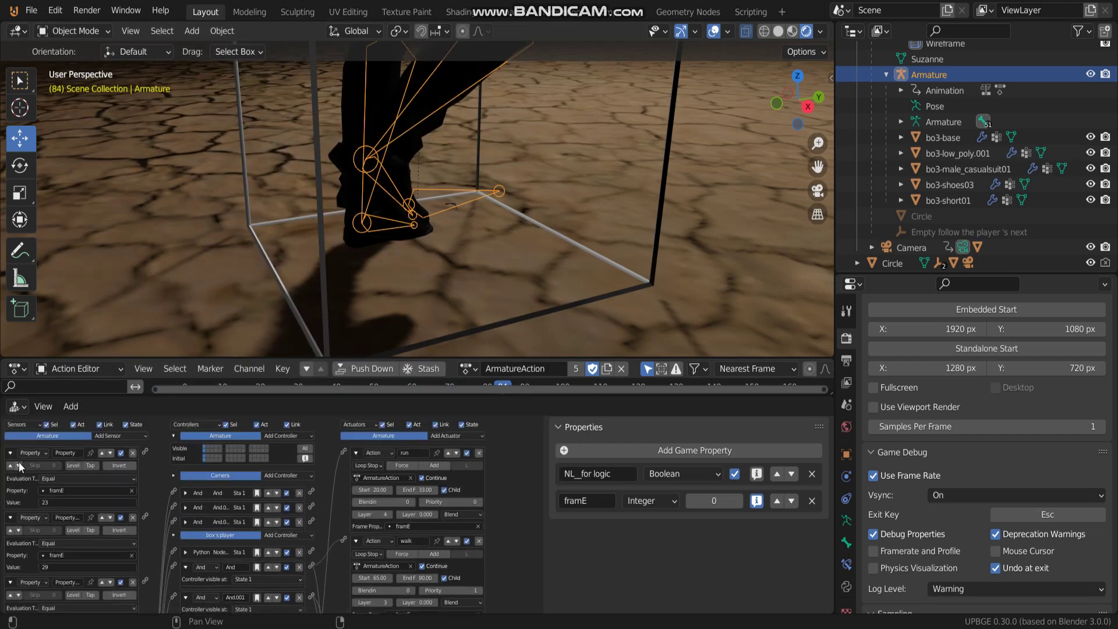
left_click(10, 453)
left_click(10, 467)
left_click(10, 481)
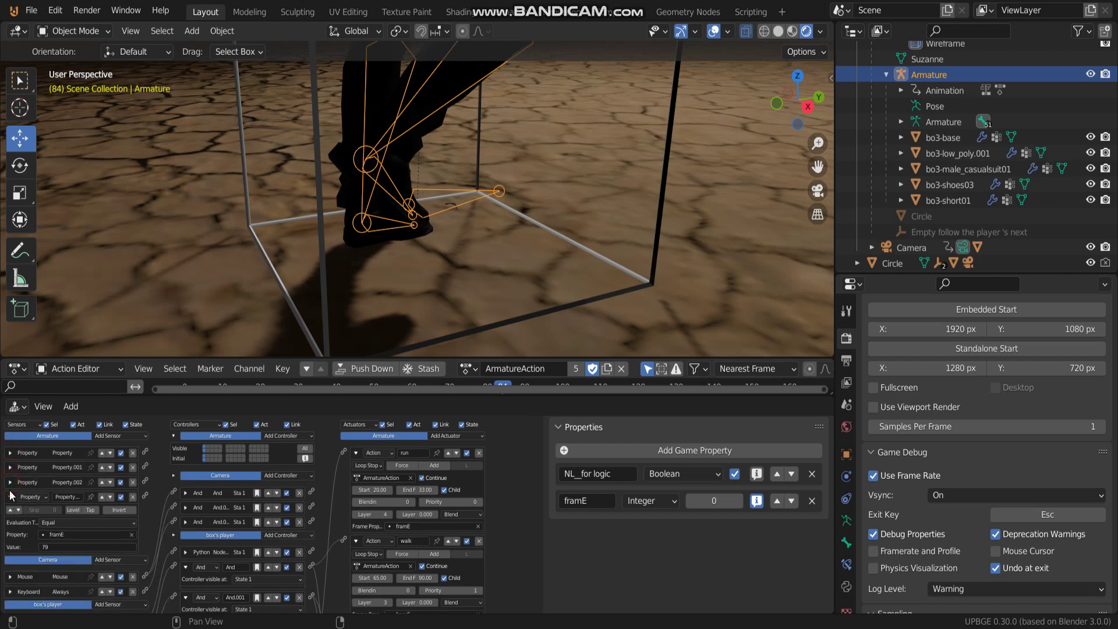
left_click(10, 497)
Step: Add an Or controller to the armature and connect all four Property sensors to it
left_click(284, 436)
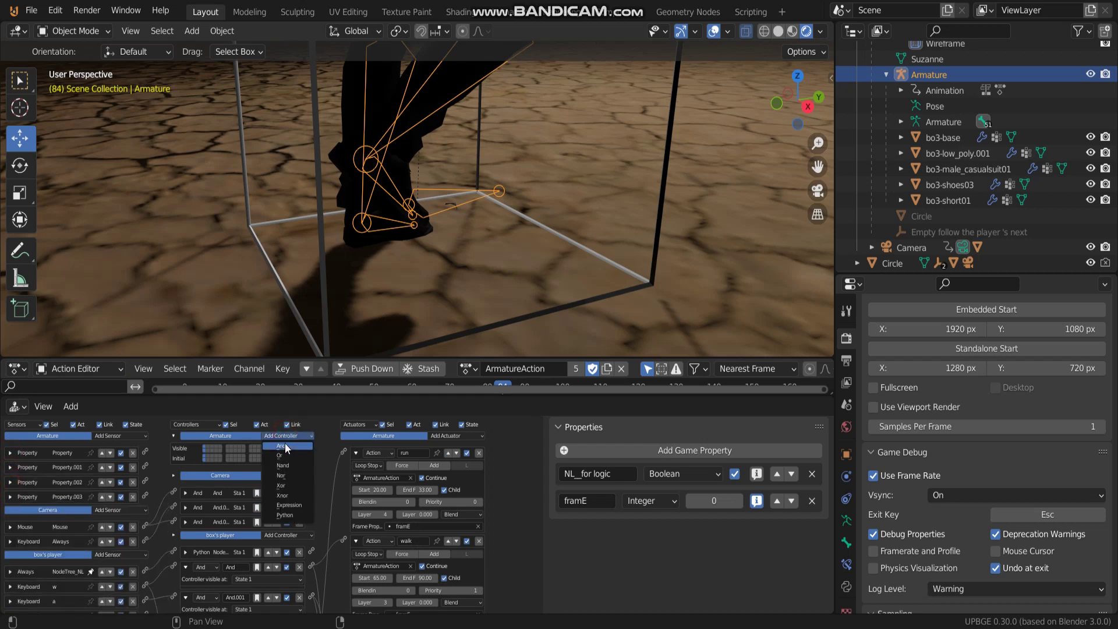
left_click(278, 453)
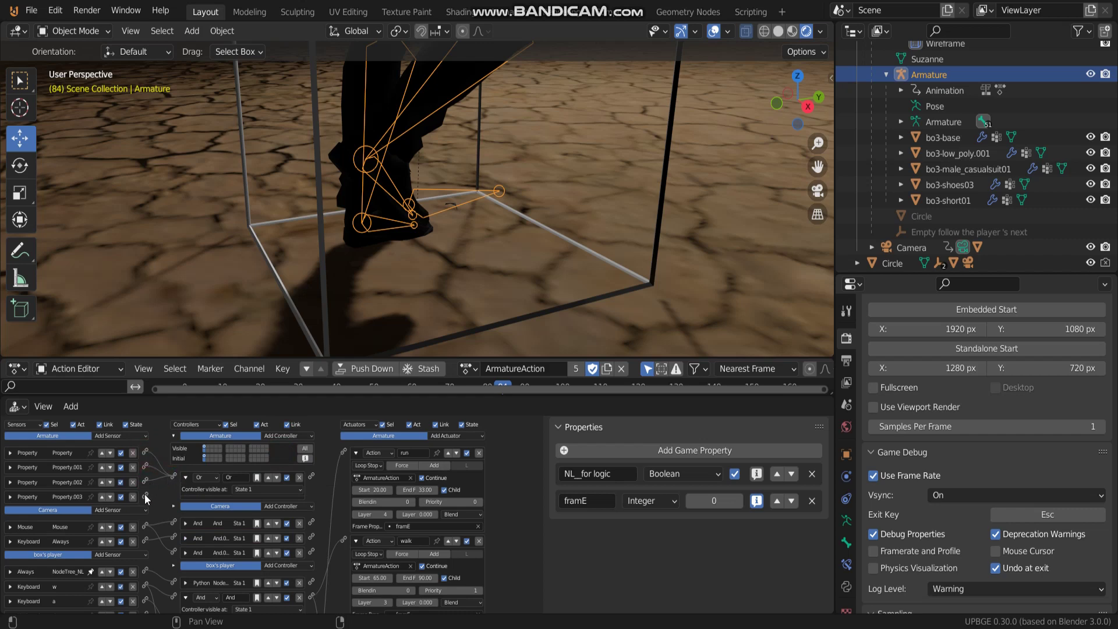
scroll(172, 496, "up", 3)
middle_click_drag(169, 525, 313, 524)
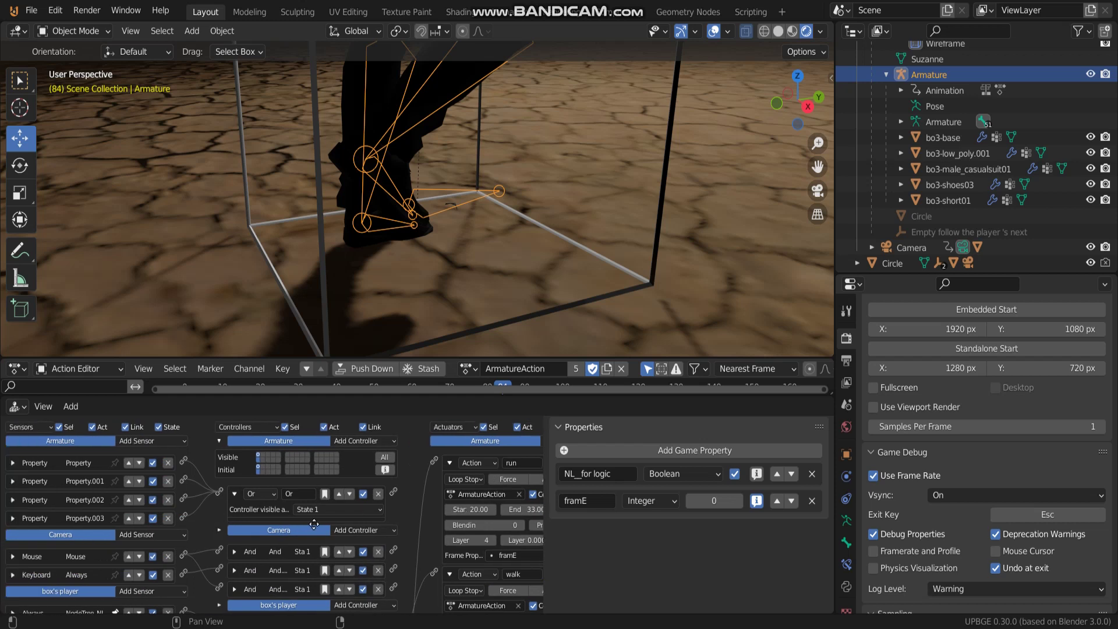
middle_click_drag(158, 505, 84, 488)
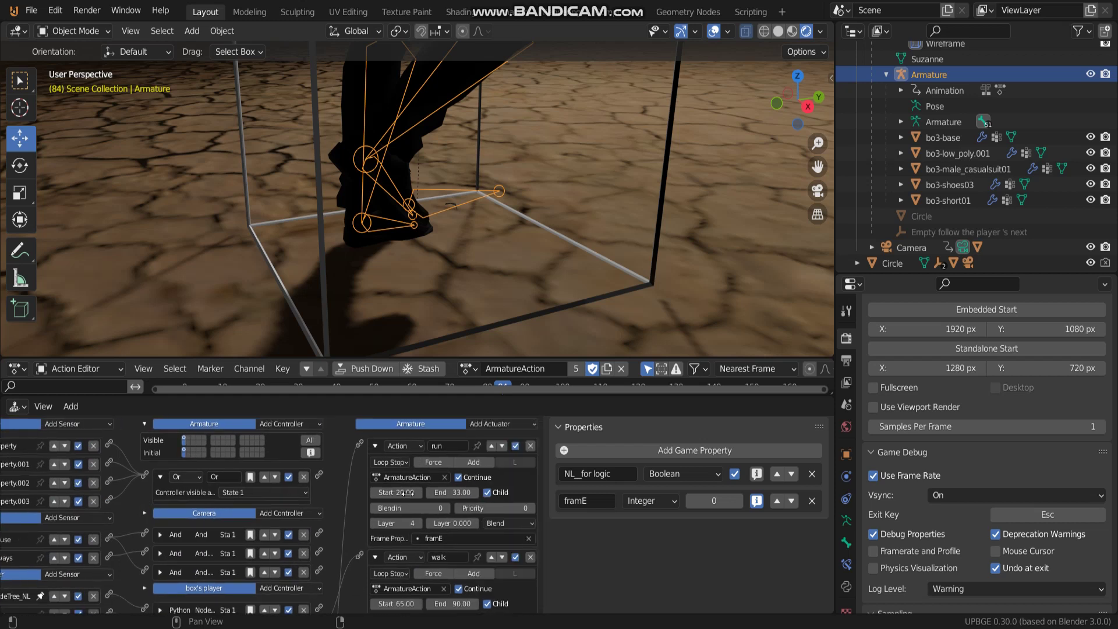
Step: Add a Sound actuator to the armature and collapse its run, walk, BW, turn left and turn right Action actuators
left_click(501, 426)
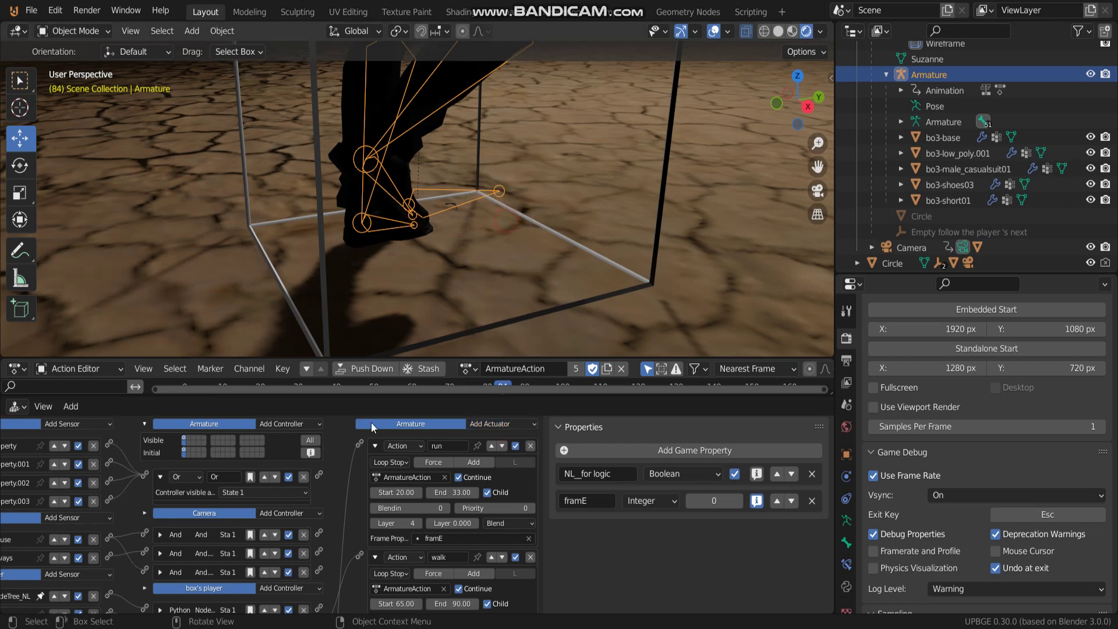
left_click(373, 445)
left_click(374, 464)
left_click(375, 483)
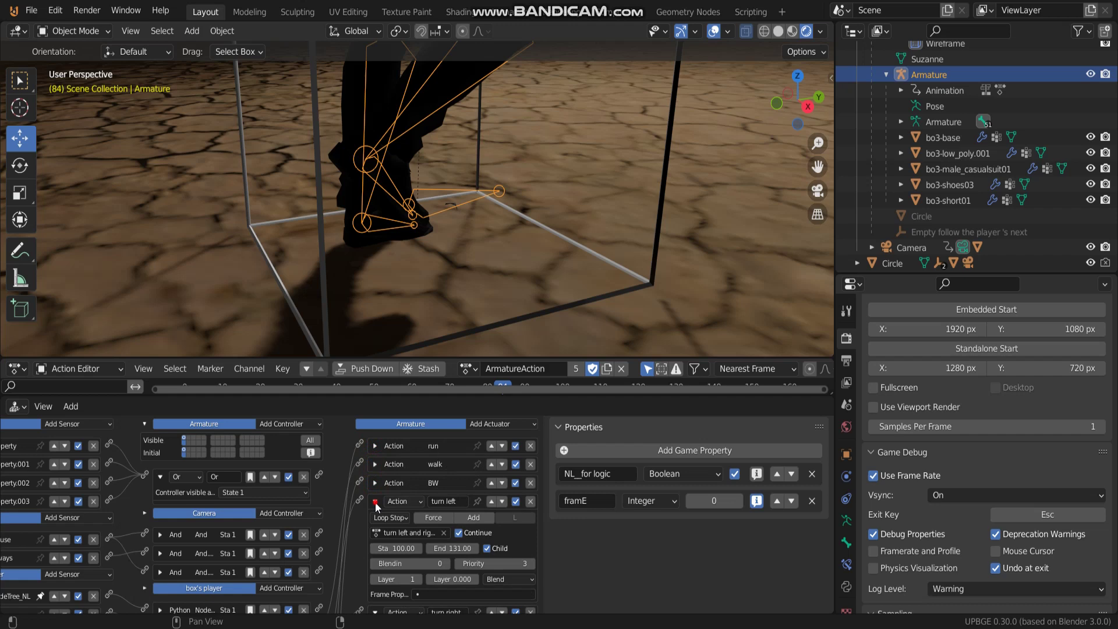
left_click(375, 501)
left_click(375, 520)
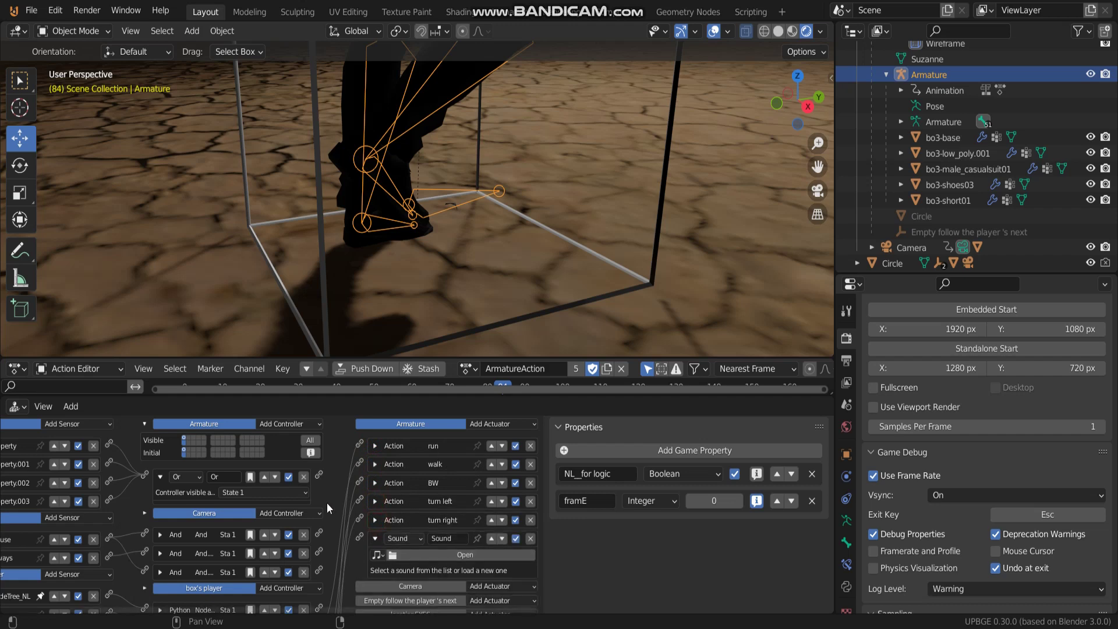
Step: Load footstep.mp3 into the armature's Sound actuator and enable 3D Sound
left_click(442, 554)
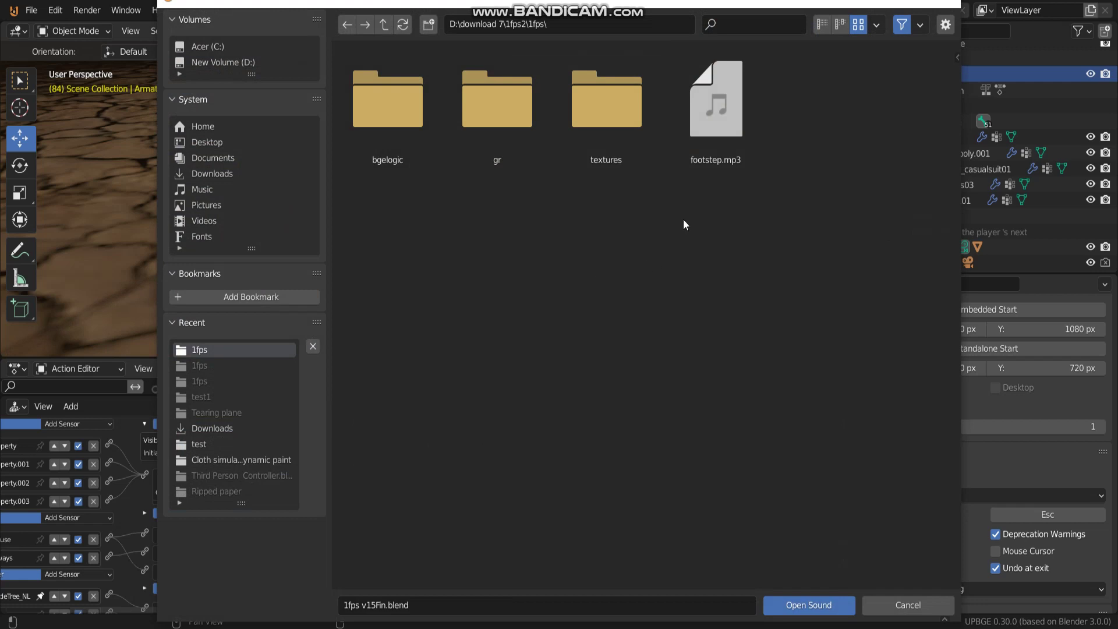
double_click(721, 131)
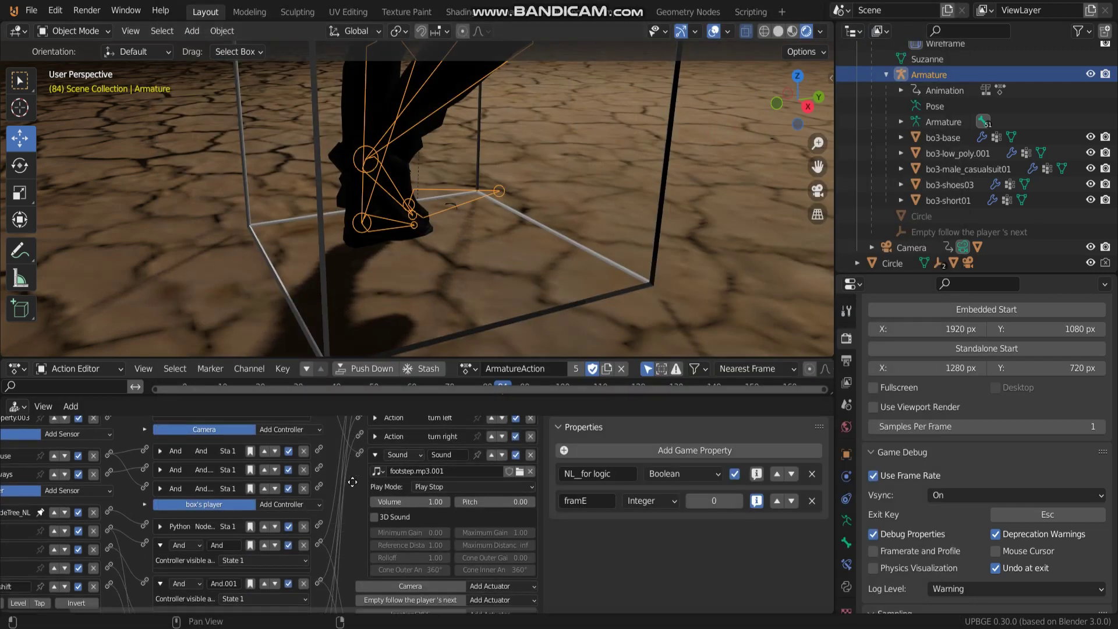
left_click(376, 517)
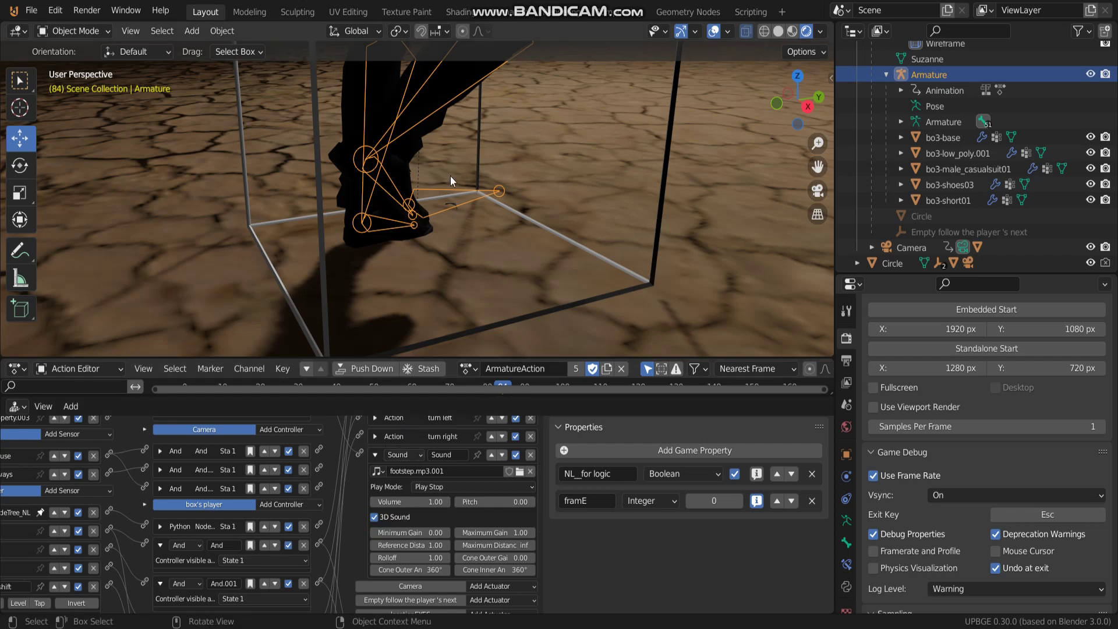
Step: Clear the frame property of the run Action actuator and assign framE to it again
scroll(450, 176, "down", 3)
scroll(379, 477, "up", 4)
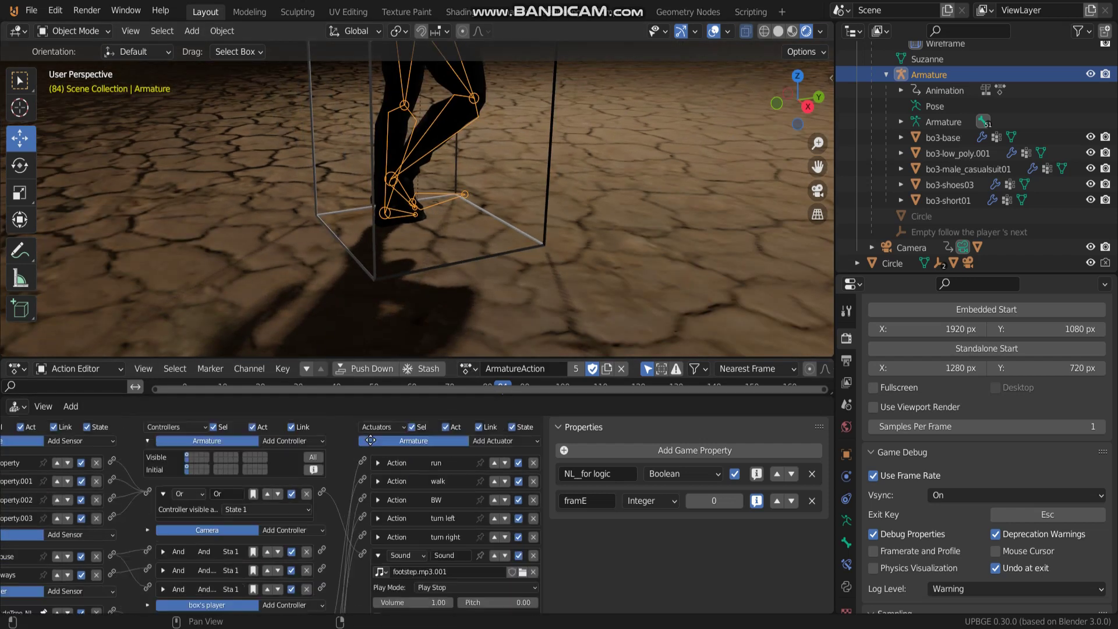
left_click(383, 463)
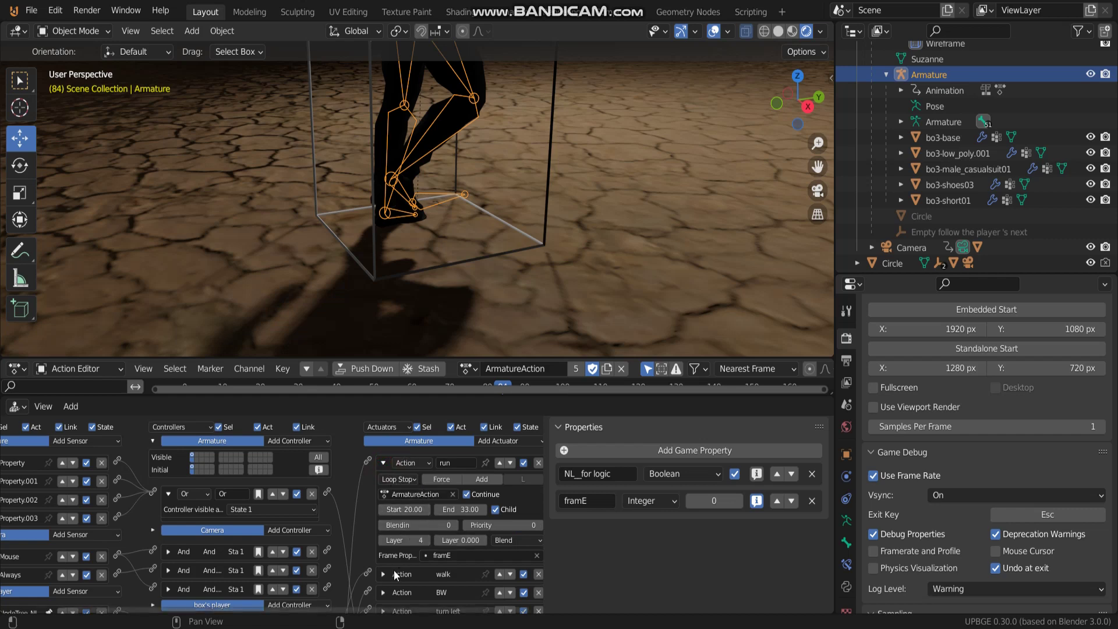
scroll(376, 560, "up", 4)
middle_click_drag(463, 581, 409, 493)
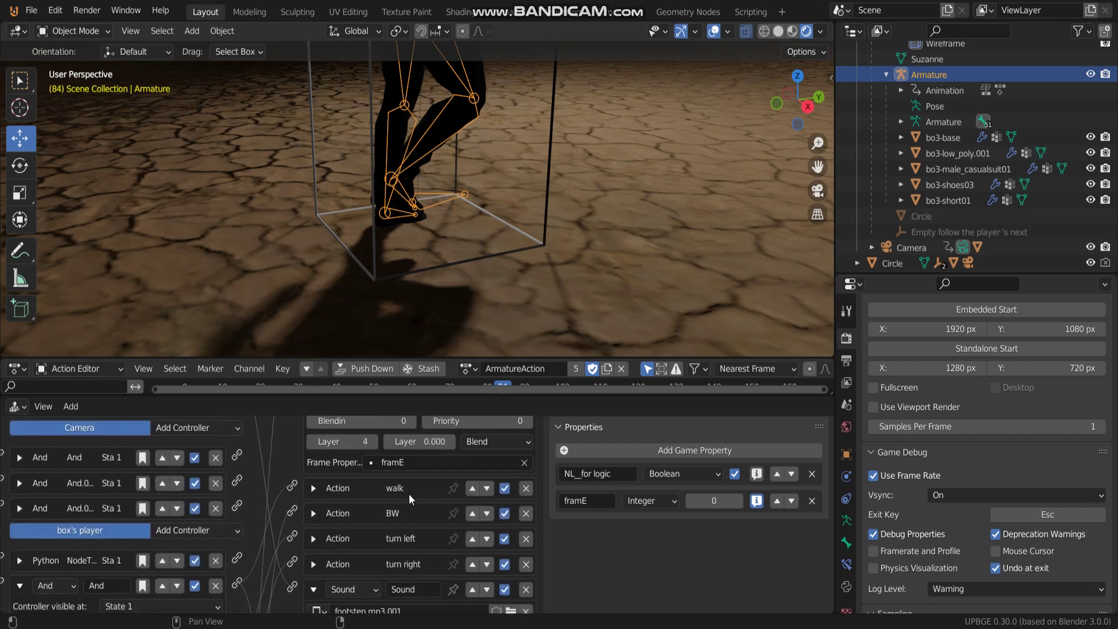
left_click(410, 462)
key("Return")
left_click(522, 462)
left_click(424, 465)
left_click(410, 315)
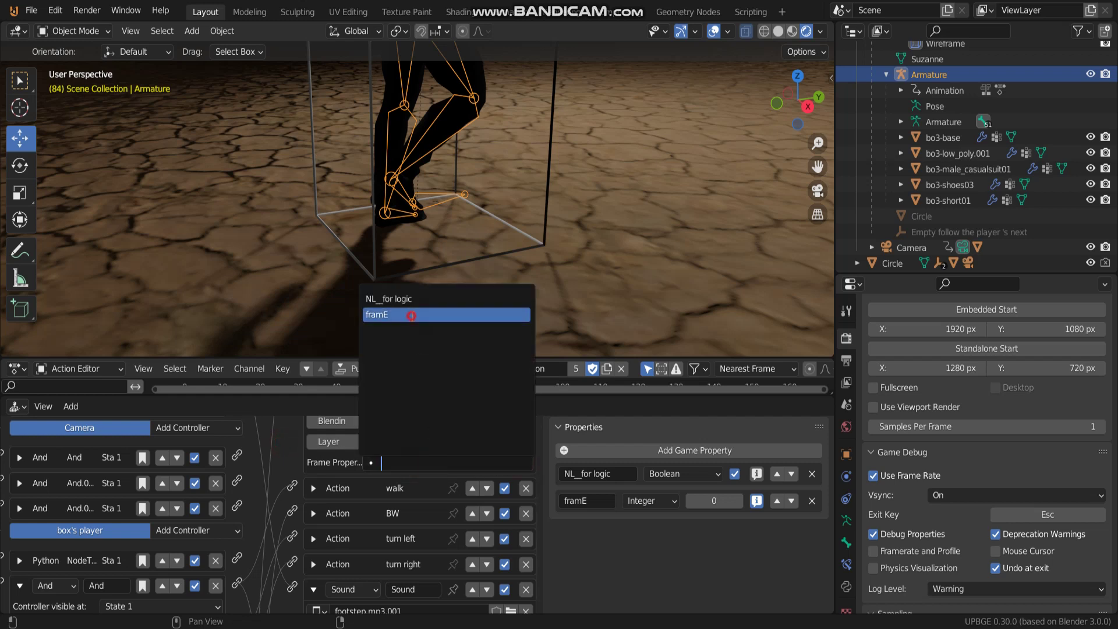
Step: Clear the frame property of the walk Action actuator and assign framE to it again
scroll(266, 495, "up", 6)
scroll(332, 493, "down", 5)
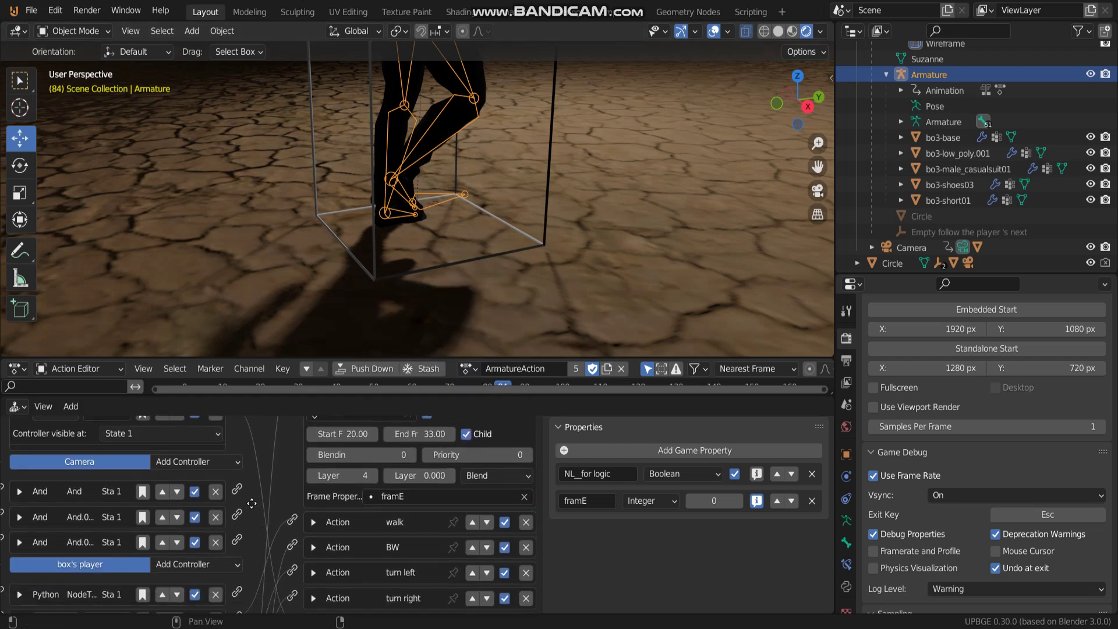
left_click(314, 496)
scroll(314, 499, "down", 4)
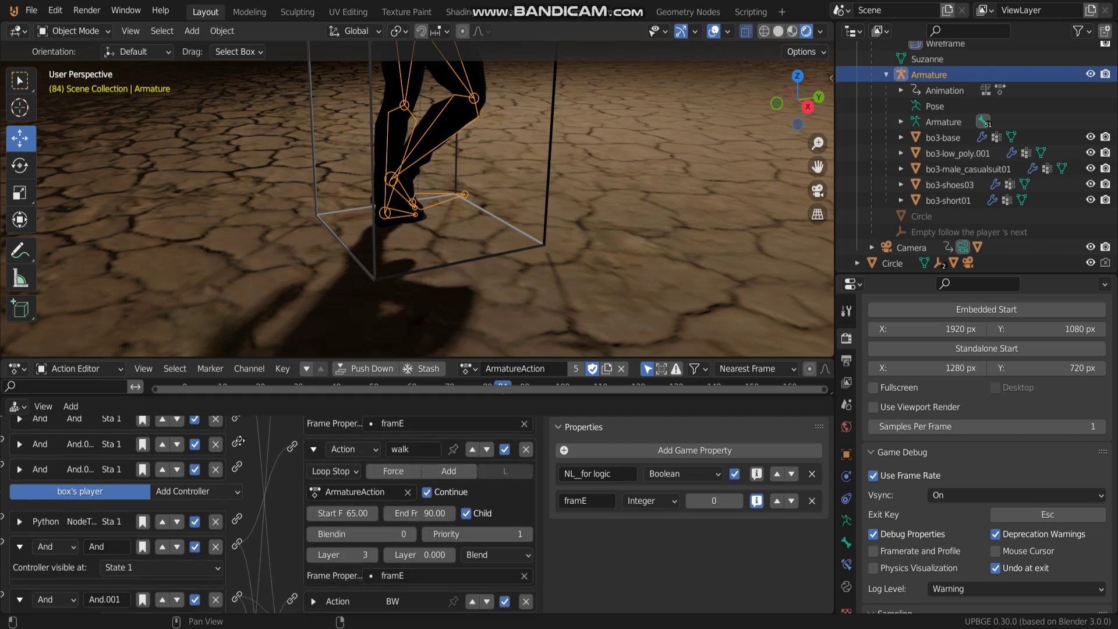
left_click(515, 527)
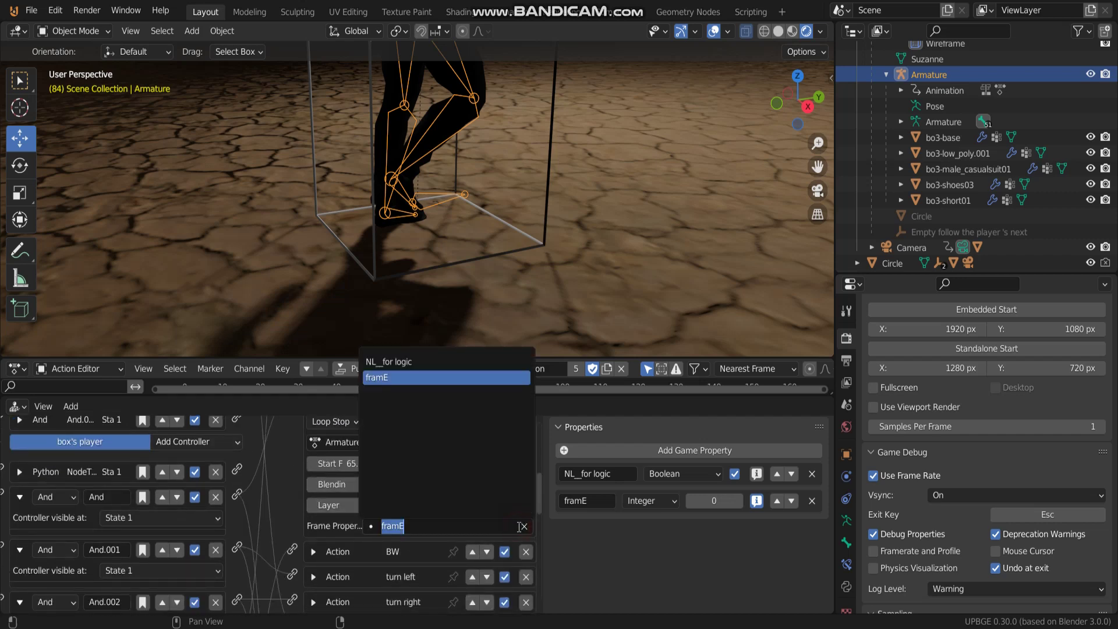
left_click(523, 526)
left_click(524, 525)
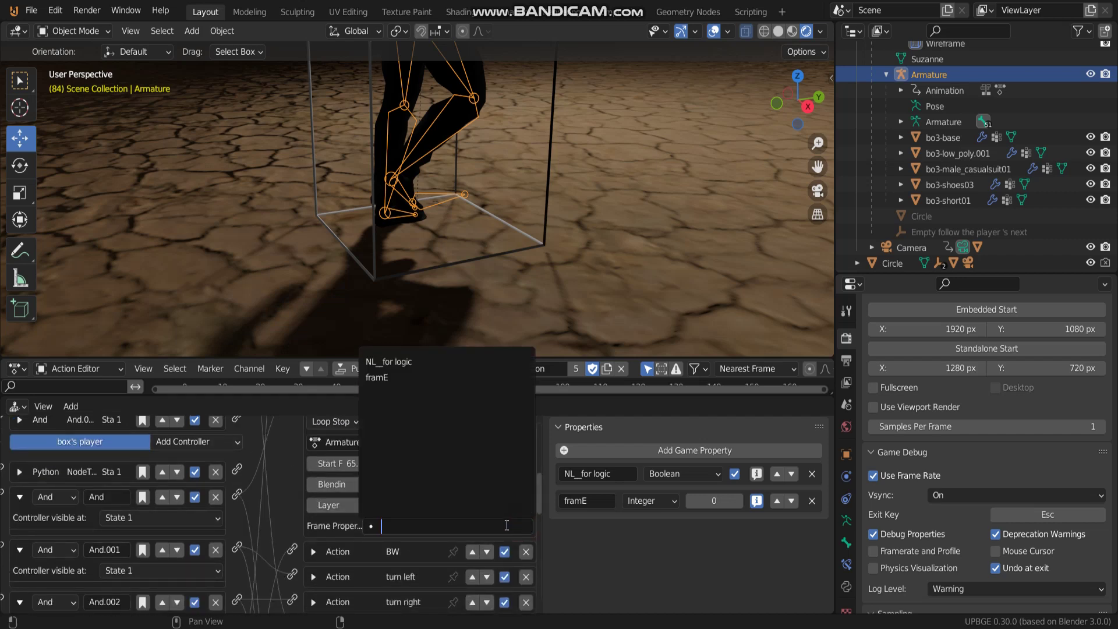
left_click(411, 377)
Step: Run the game from the camera view, walk the player forward to test the footstep sound, and stop the game
key("KP_0")
key("KP_0")
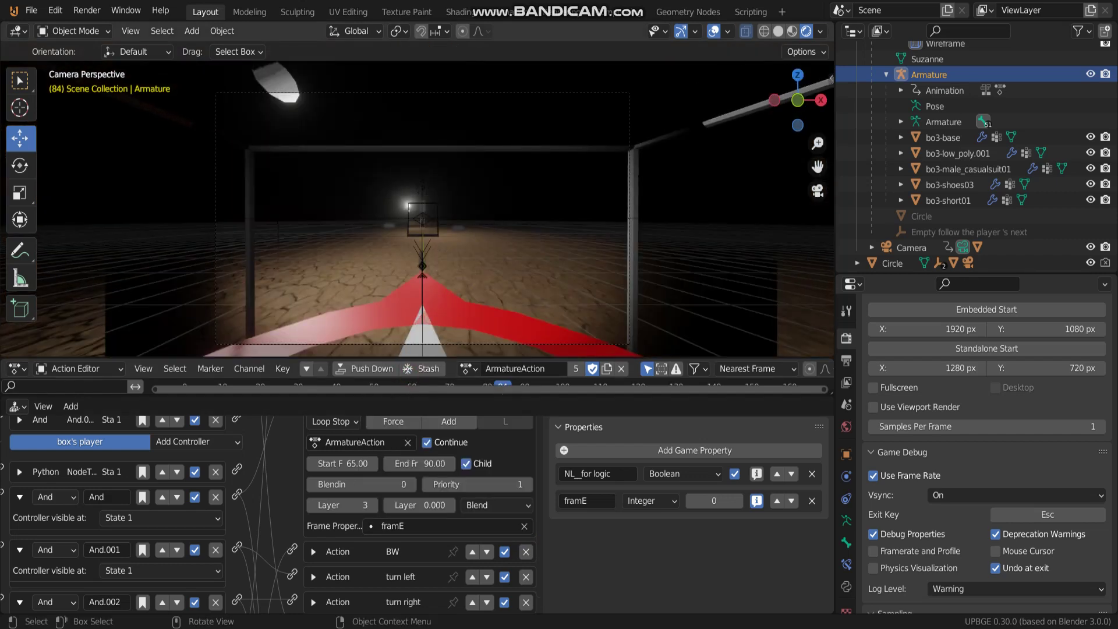
key("p")
key("w")
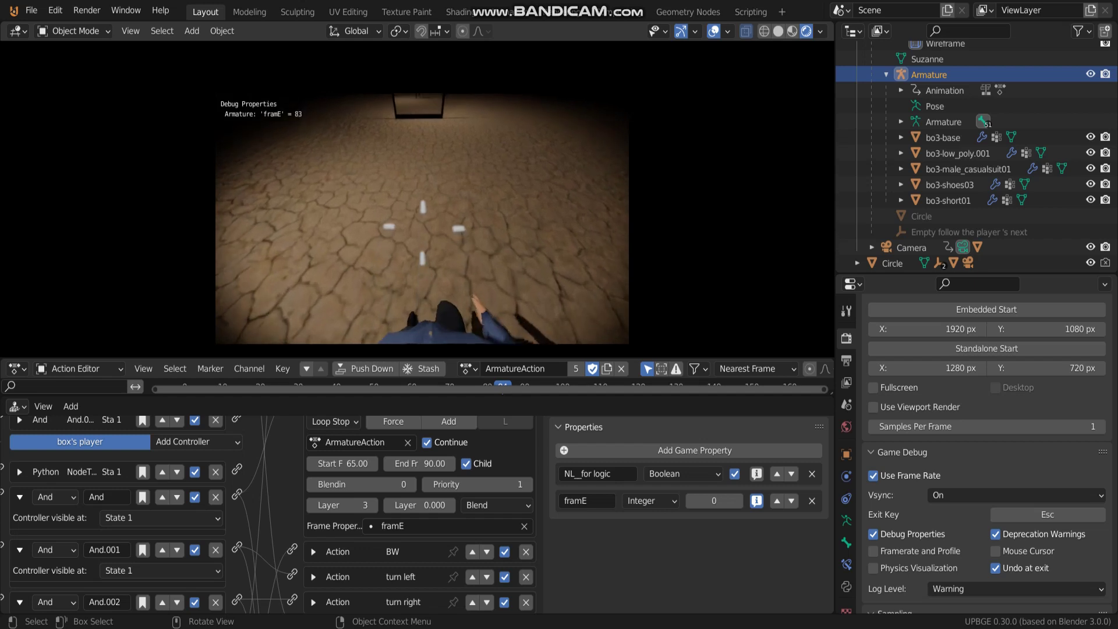
key("w")
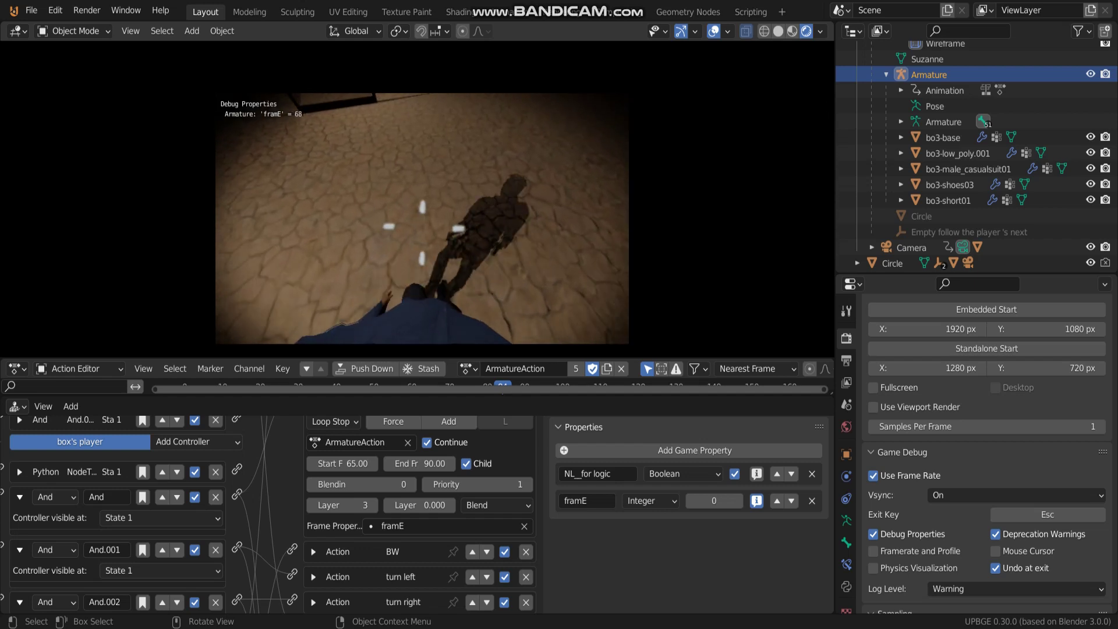
key("w")
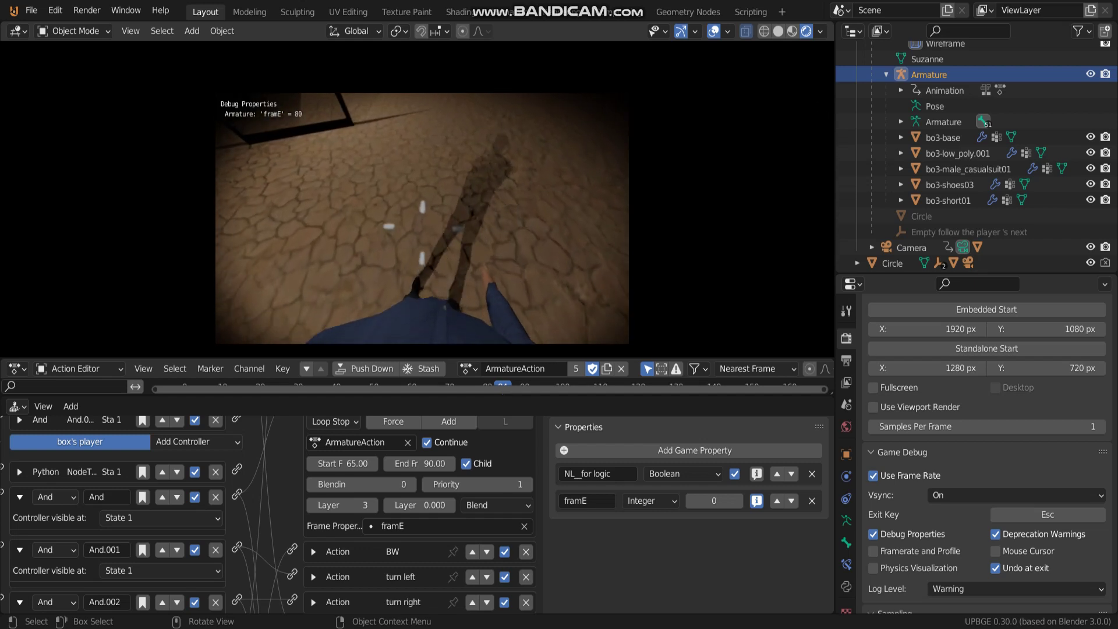
key("w")
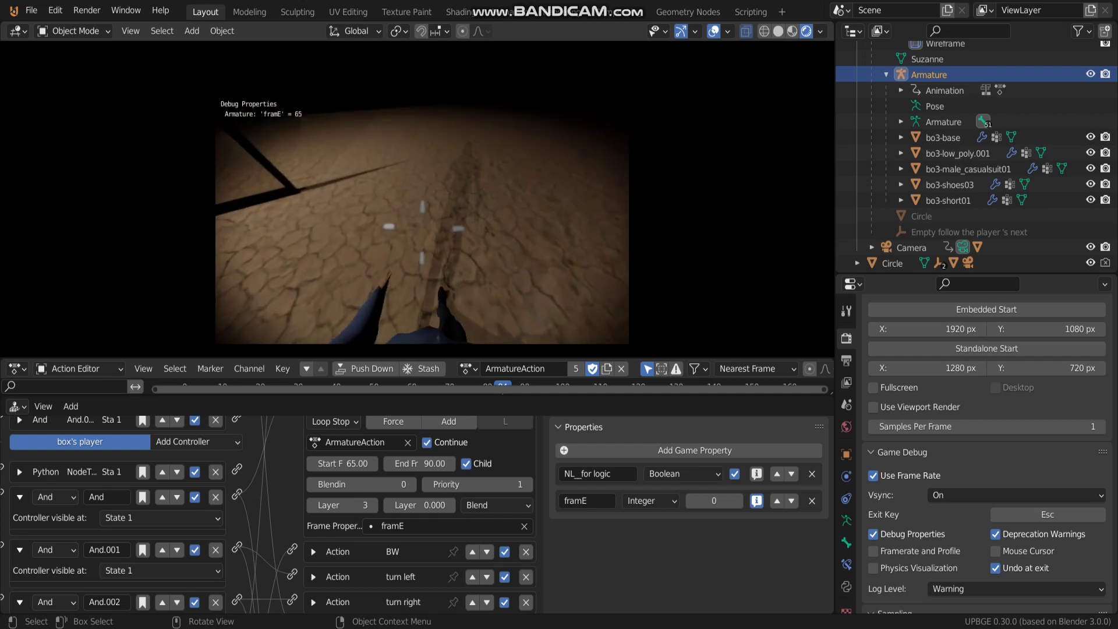
key("w")
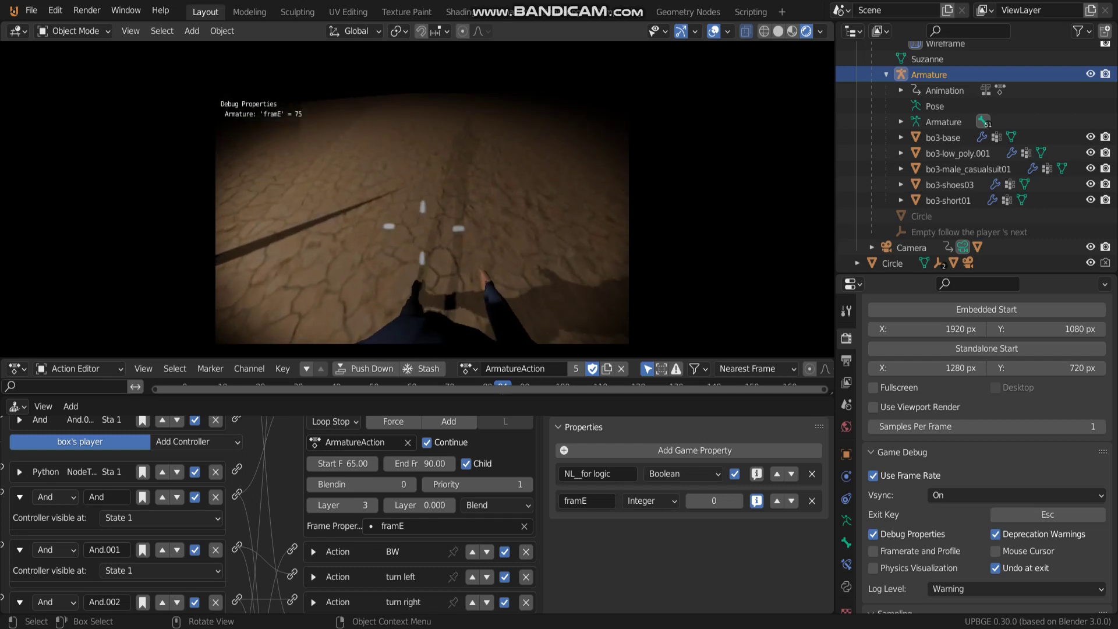
key("w")
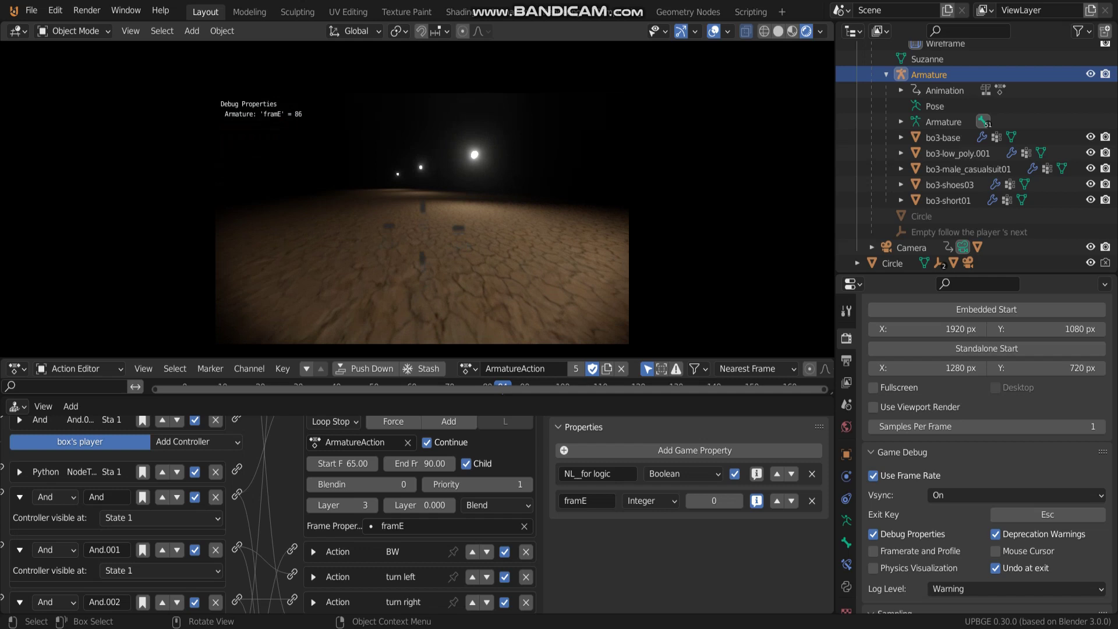
key("w")
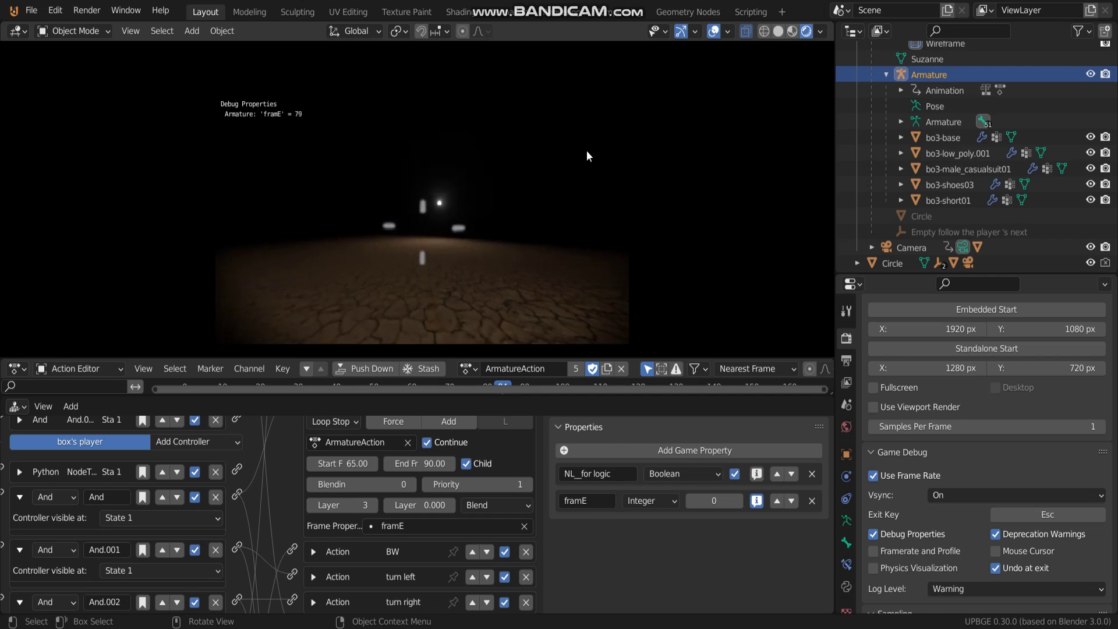
key("Escape")
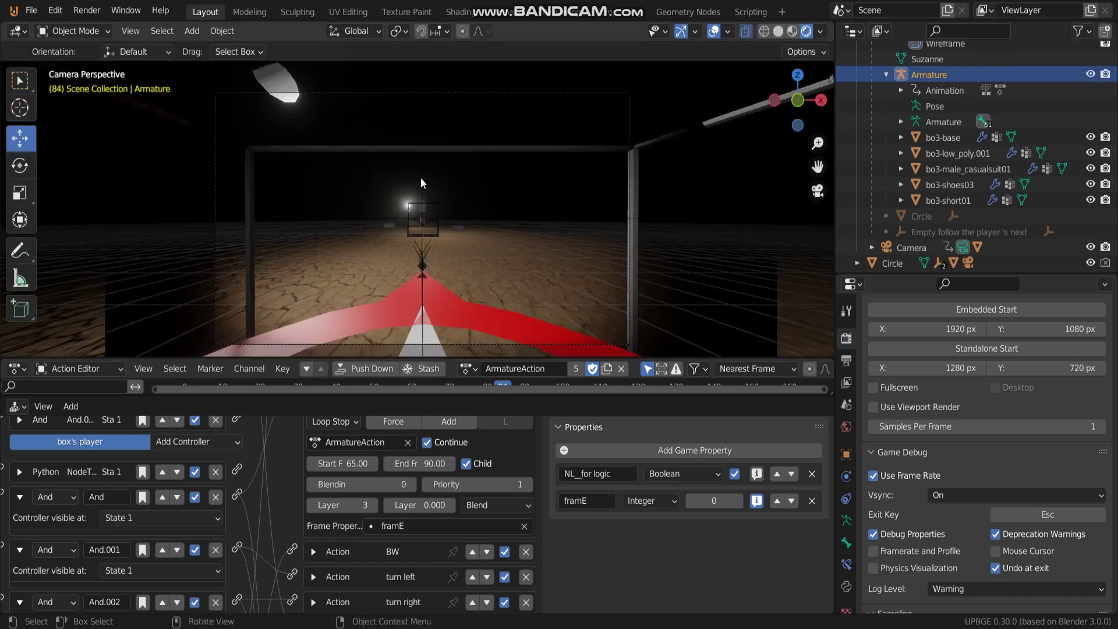
Step: Expand the armature's first Property sensor to review its framE condition
scroll(242, 497, "down", 2)
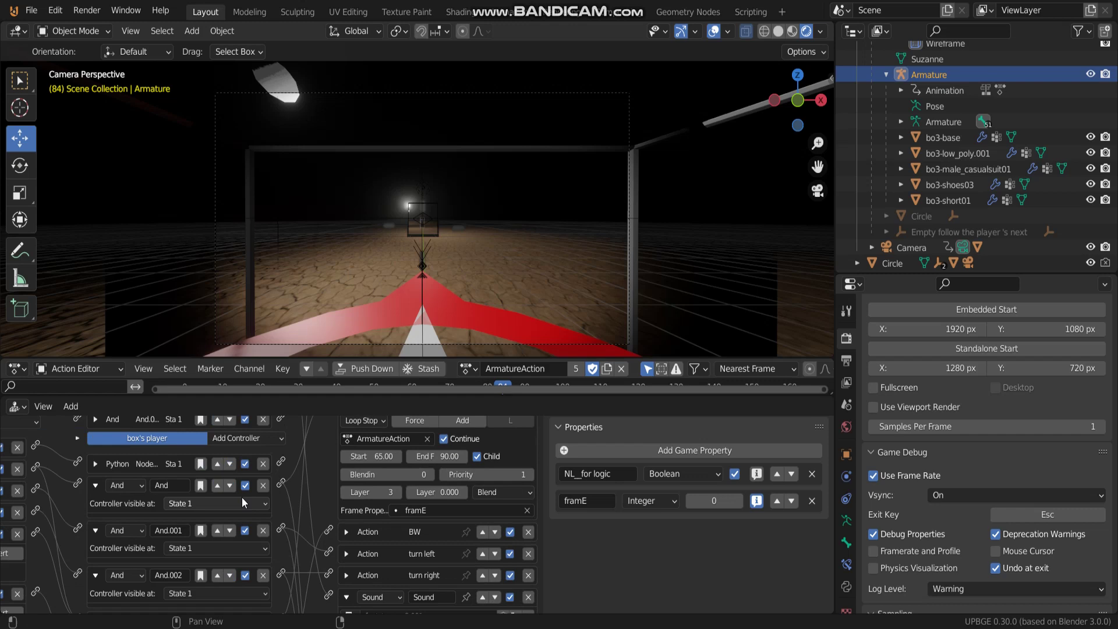
middle_click_drag(361, 427, 545, 523)
middle_click_drag(4, 521, 240, 592)
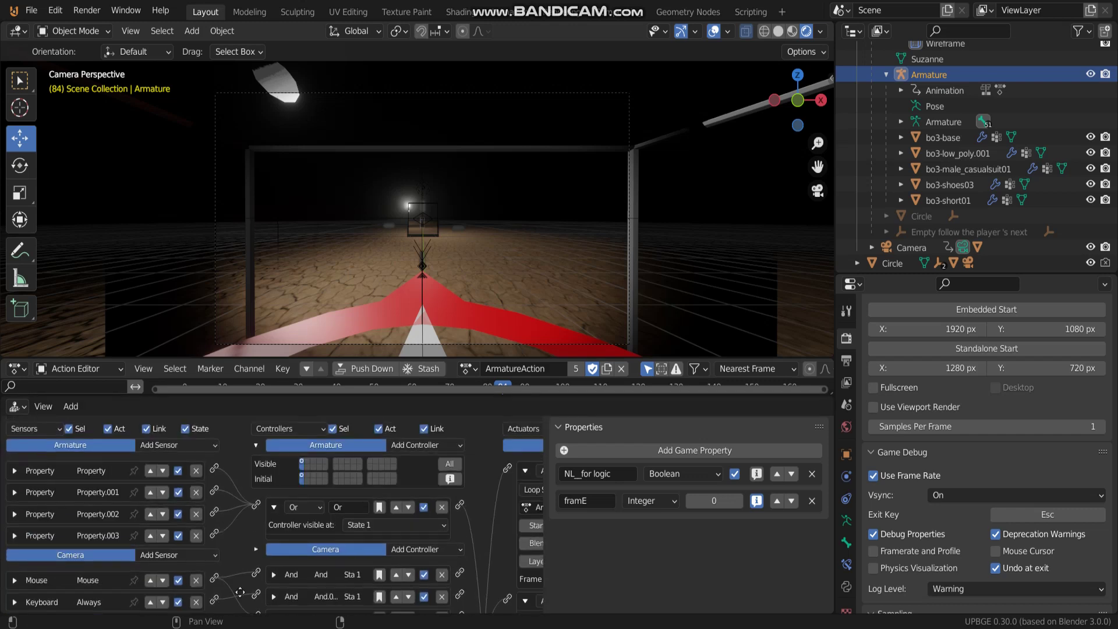
left_click(15, 470)
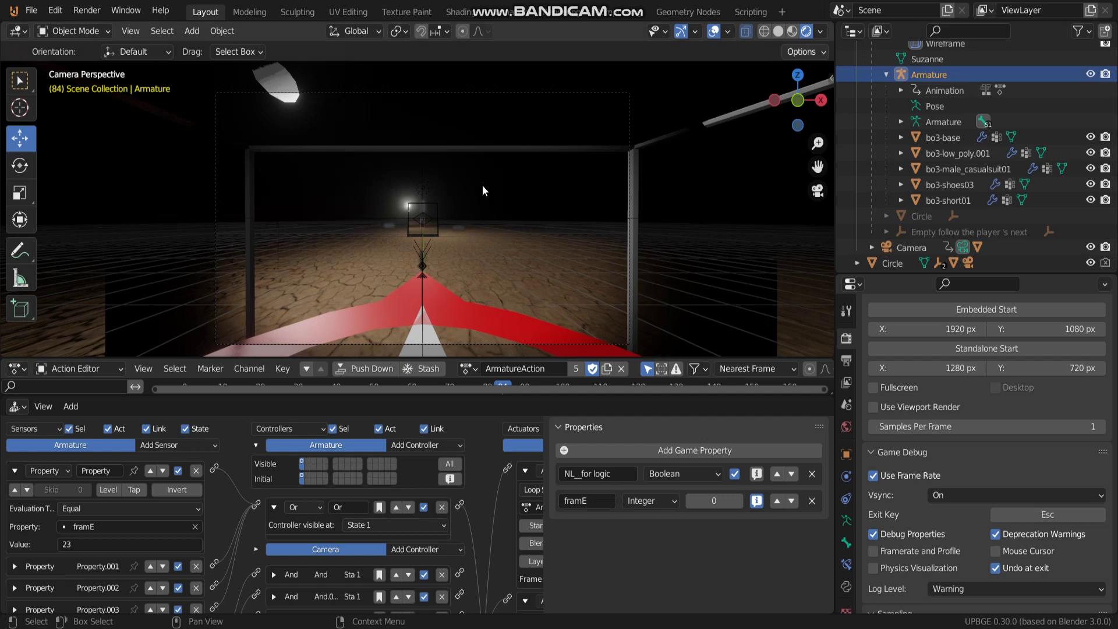
scroll(525, 210, "down", 1)
scroll(495, 288, "up", 1)
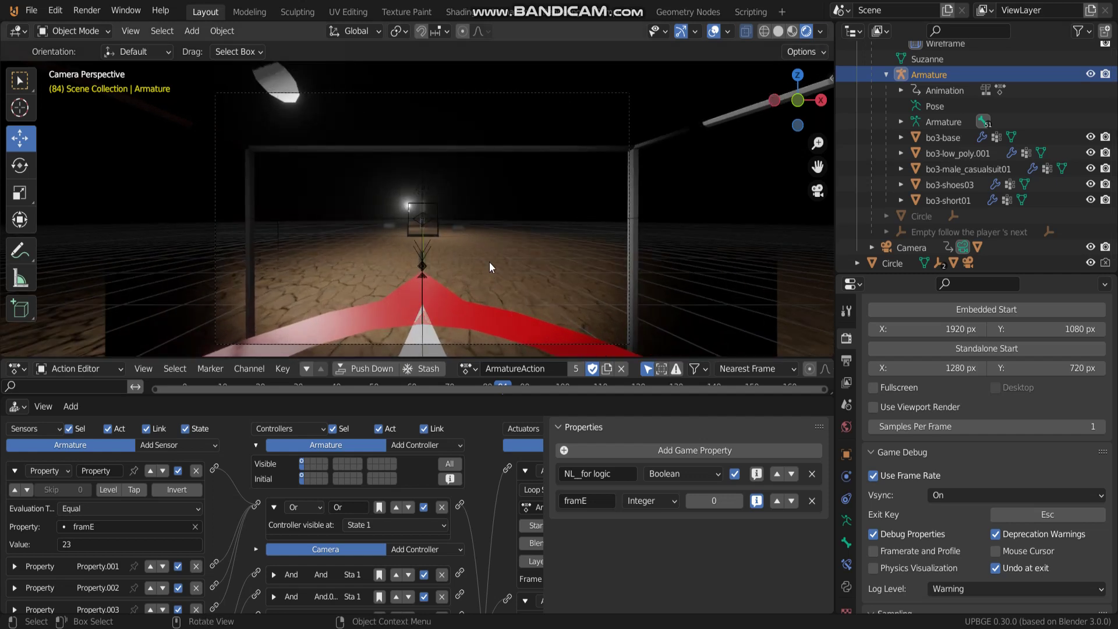
Step: Start the game again from the camera view and walk the player forward to recheck the footstep timing
mouse_move(489, 261)
middle_mouse_down()
mouse_move(494, 250)
mouse_move(490, 261)
middle_mouse_up()
key("KP_0")
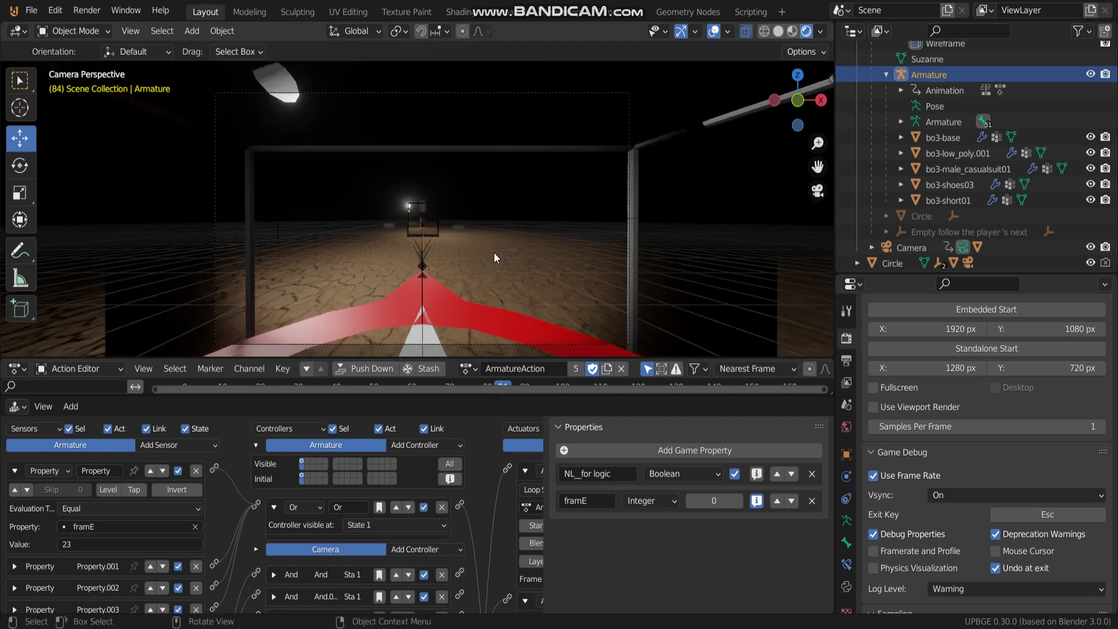
key("p")
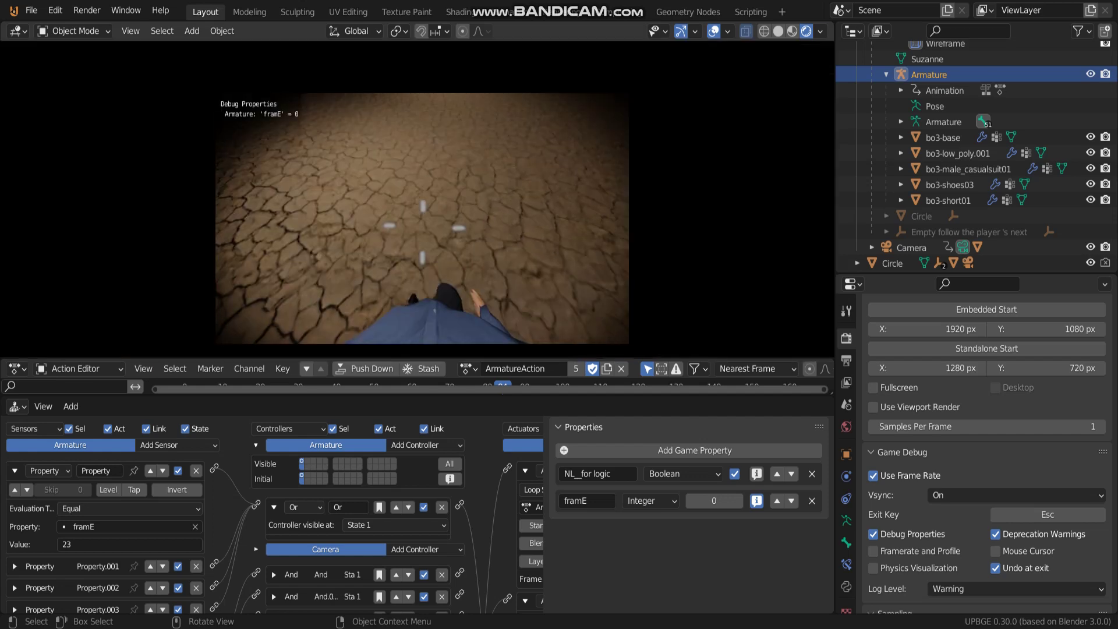
key("w")
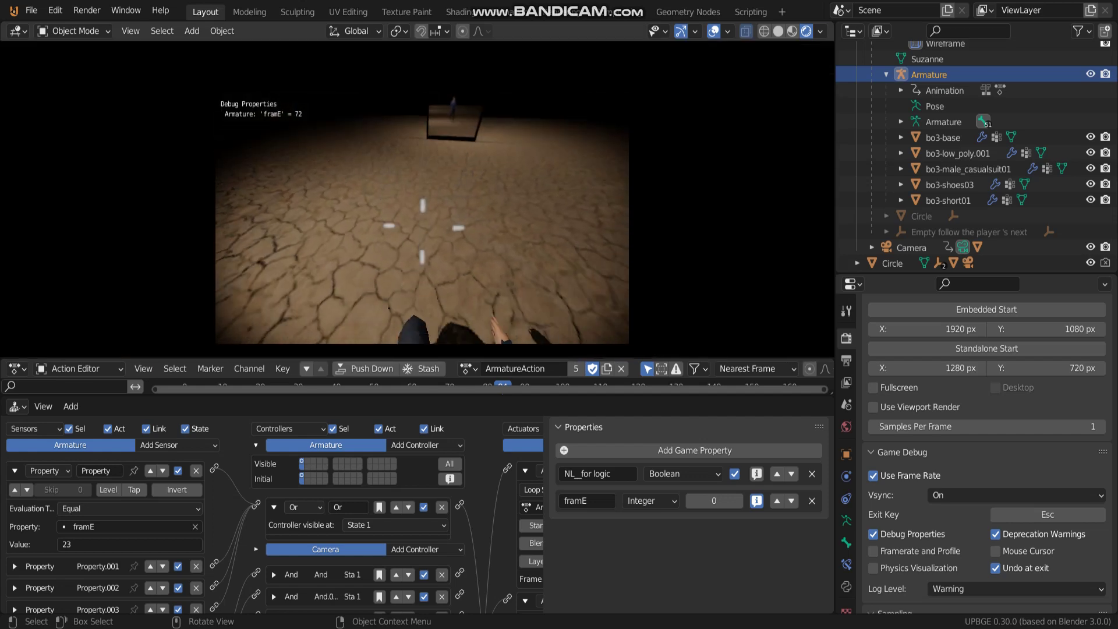
key("w")
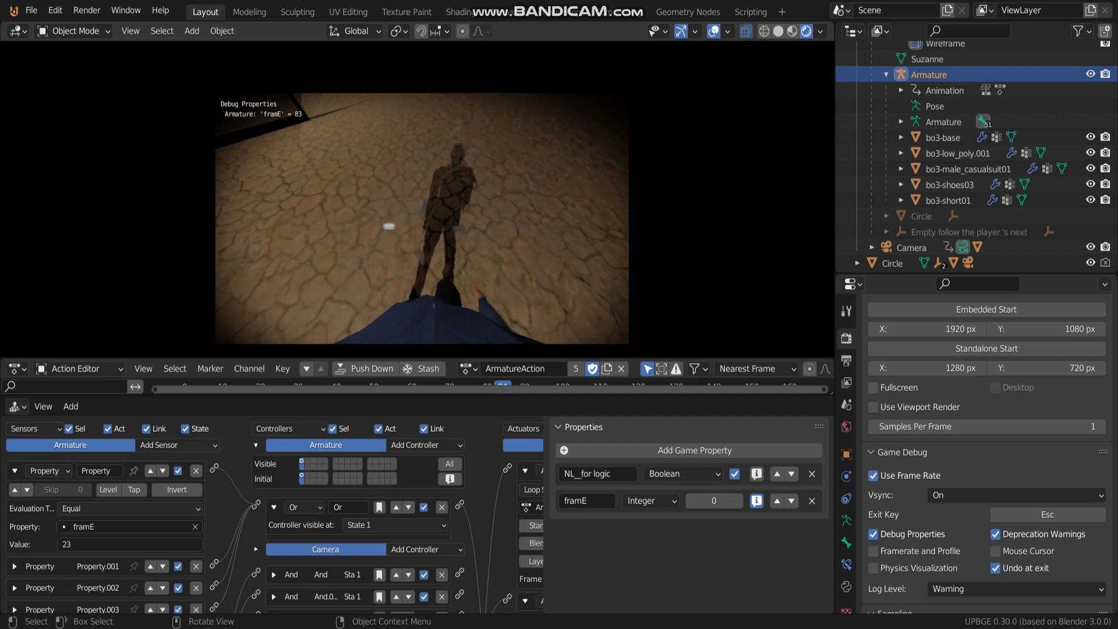
key("w")
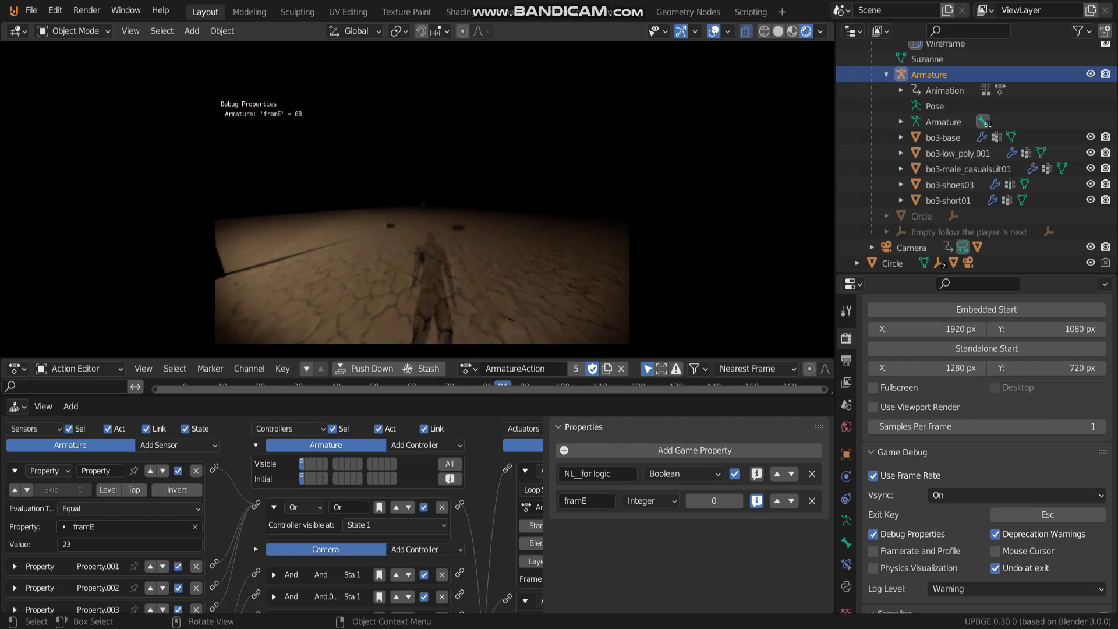